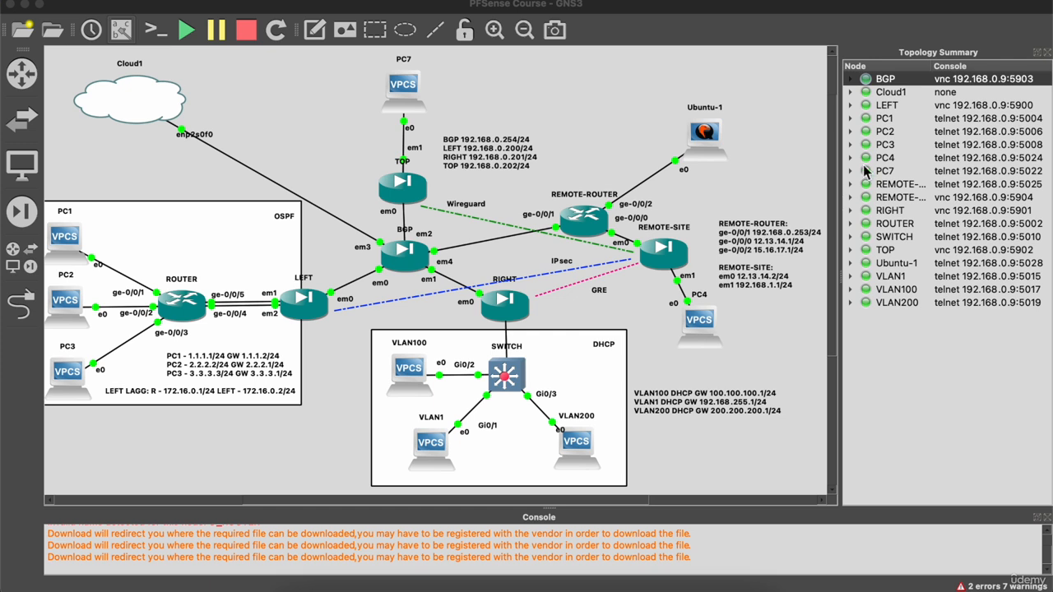
Select the LEFT firewall node and bring up VNC Viewer's list of console servers.
left_click(896, 107)
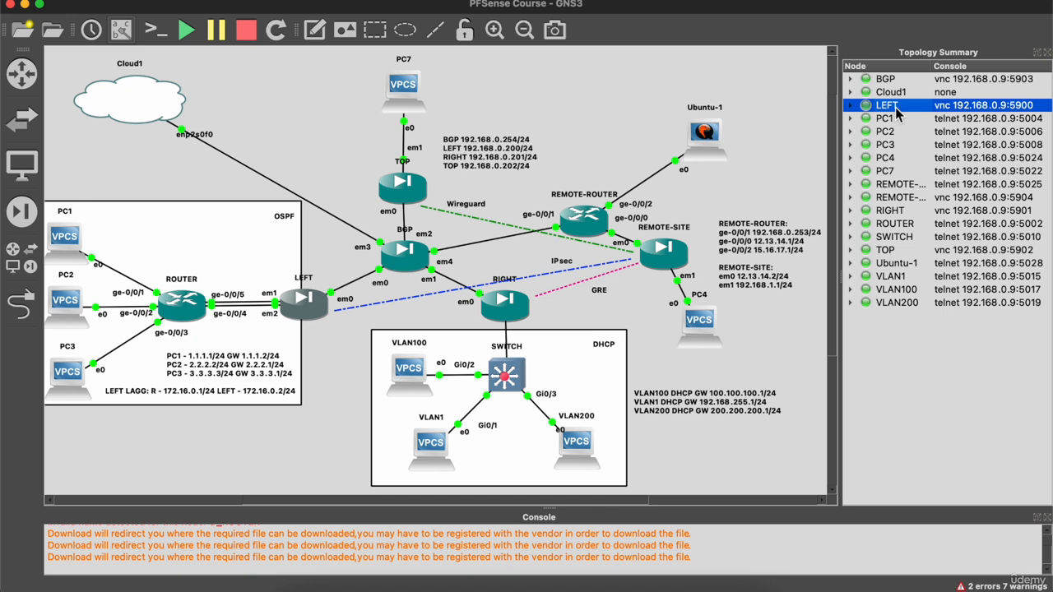
left_click(309, 304)
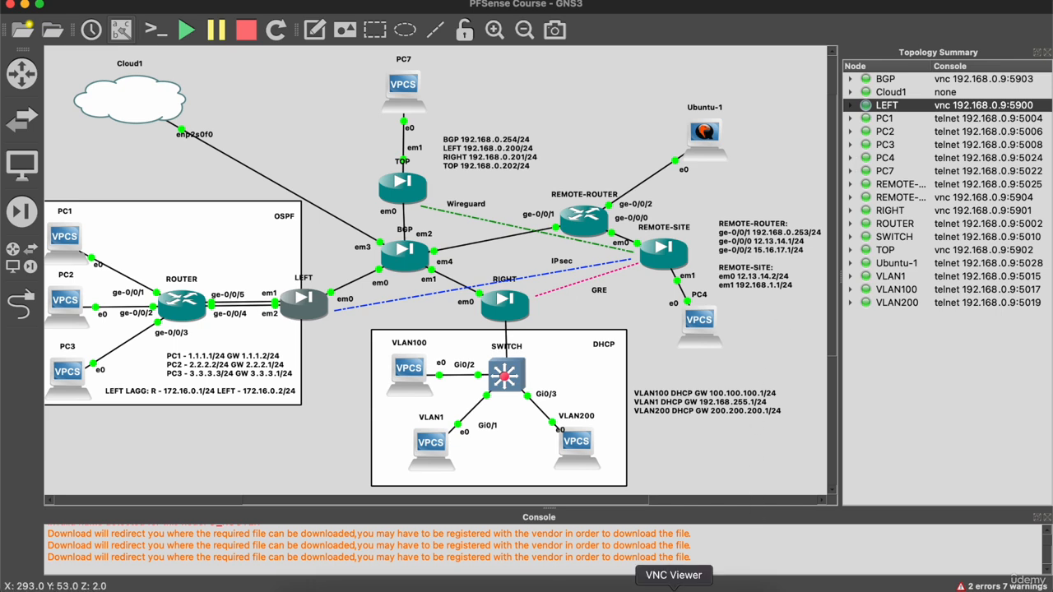
left_click(672, 589)
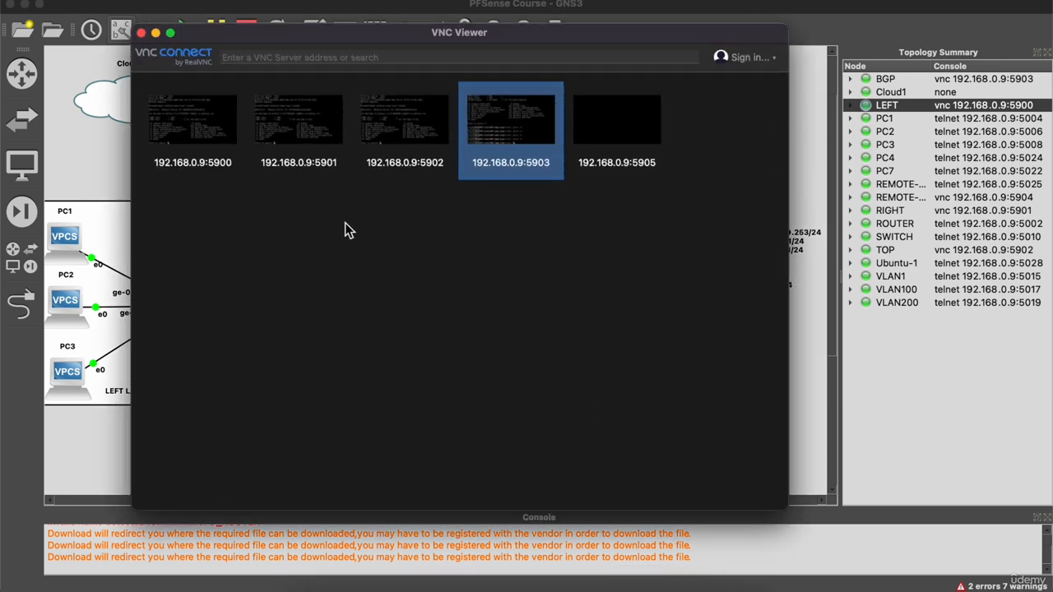
Open the LEFT console at 192.168.0.9:5900 and set the WAN interface's address without DHCP.
left_click(210, 140)
double_click(210, 140)
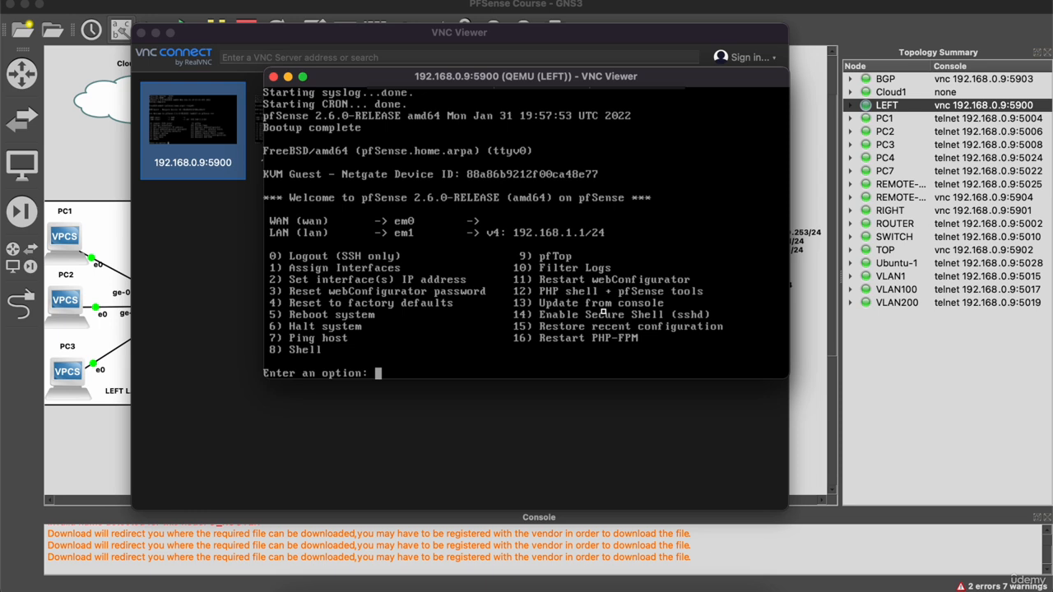
type("2")
key("Return")
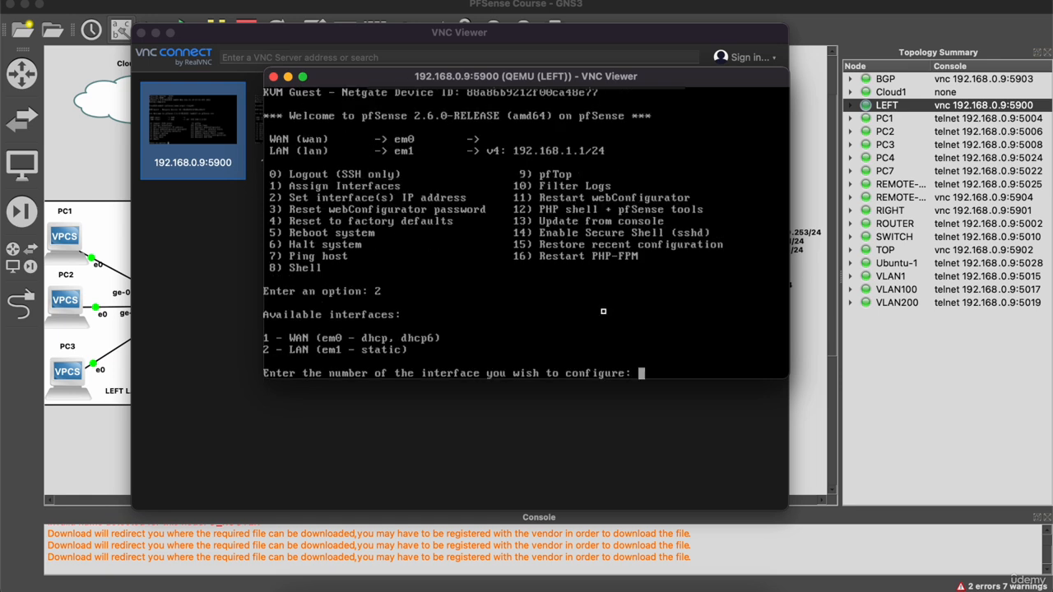
type("1")
key("Return")
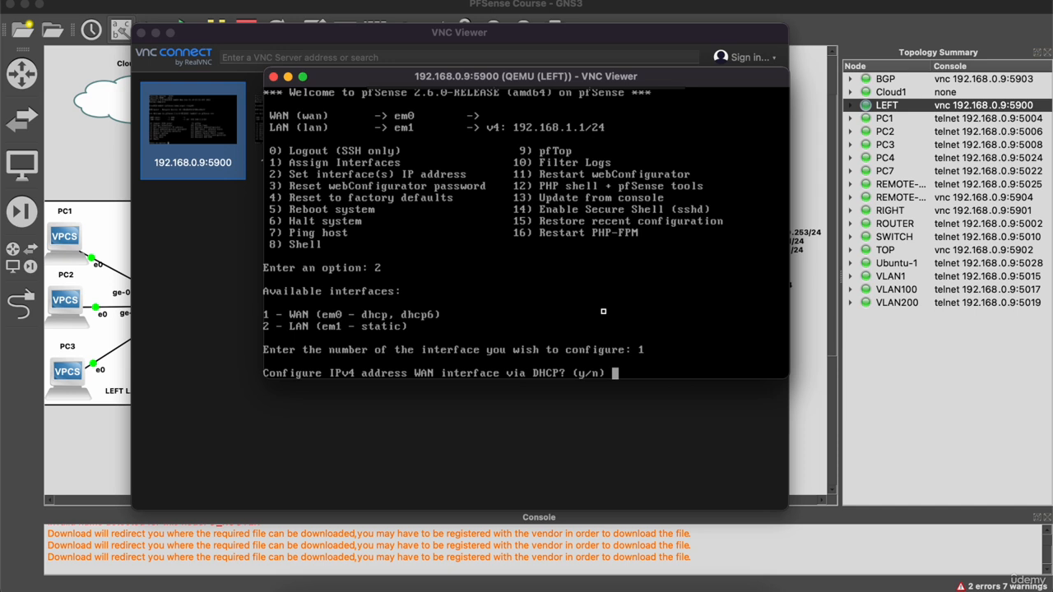
type("n")
key("Return")
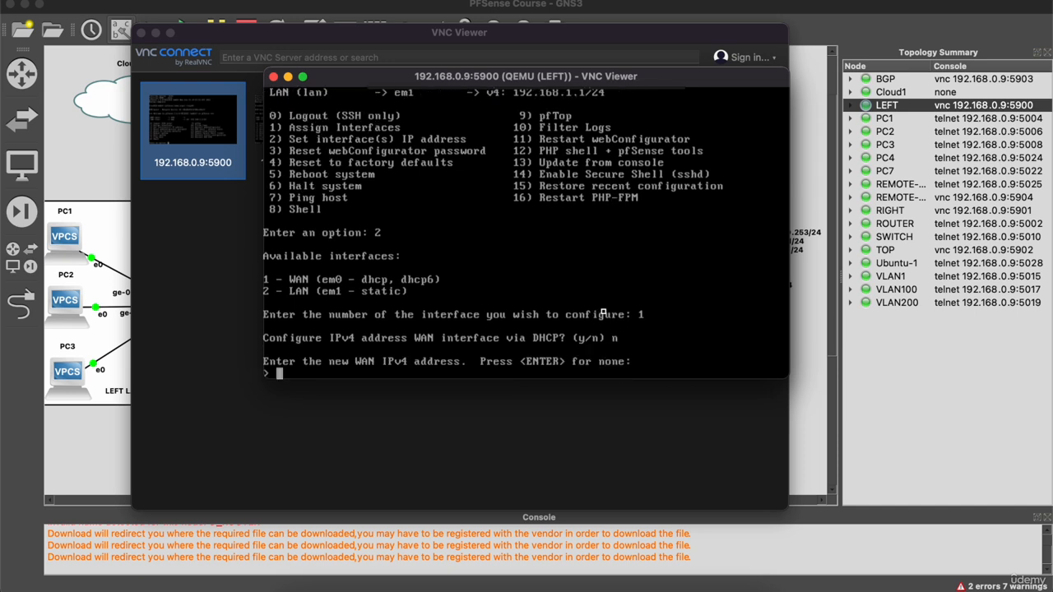
Assign WAN 192.168.0.200/24 with no gateway or IPv6, keeping HTTPS for the web configurator.
left_click(155, 34)
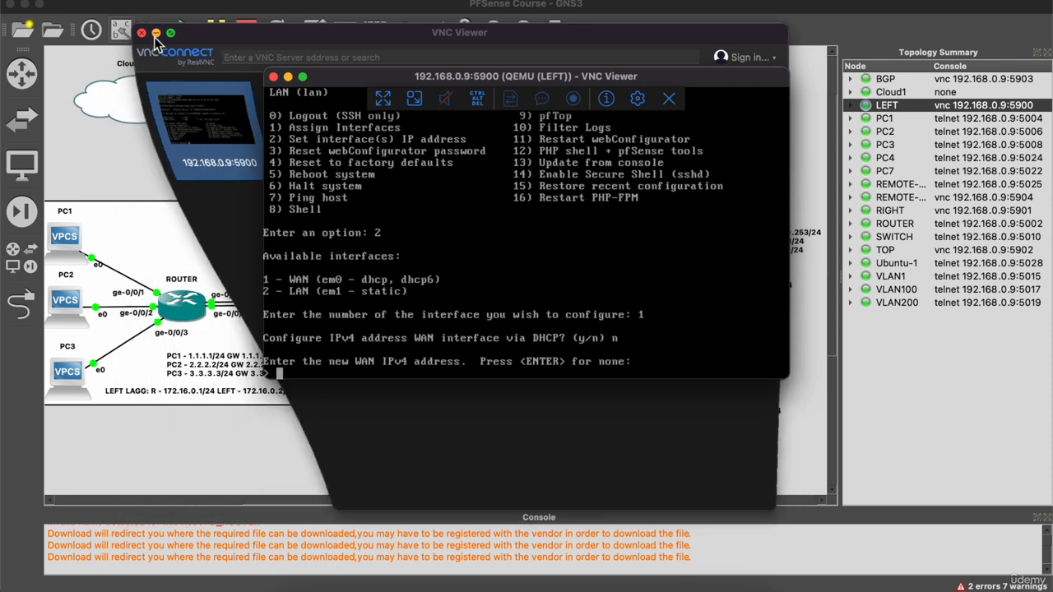
left_click_drag(331, 74, 435, 199)
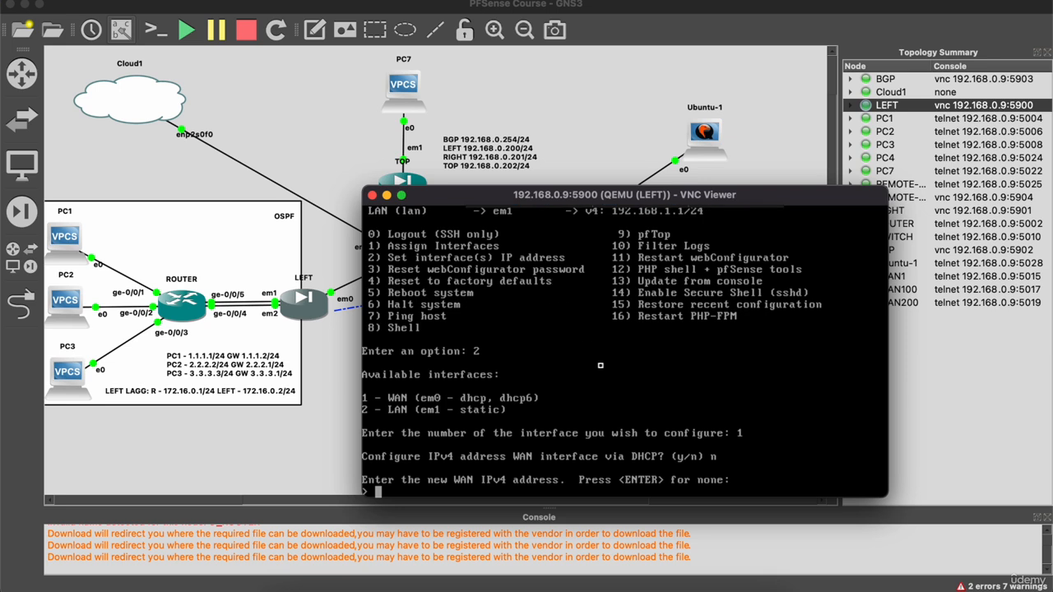
type("192.168.0.200")
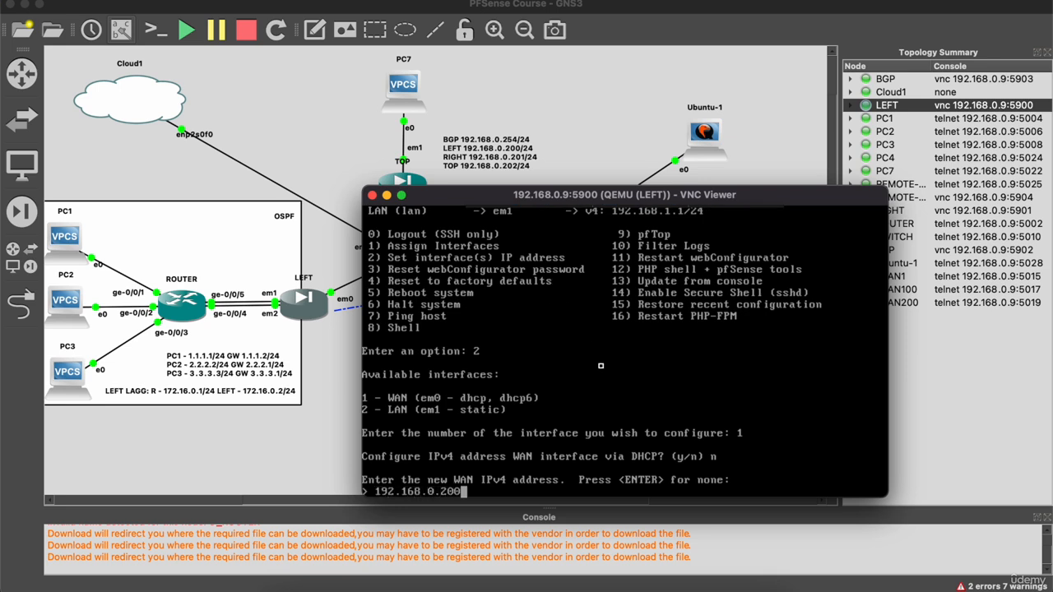
type("/24")
key("Return")
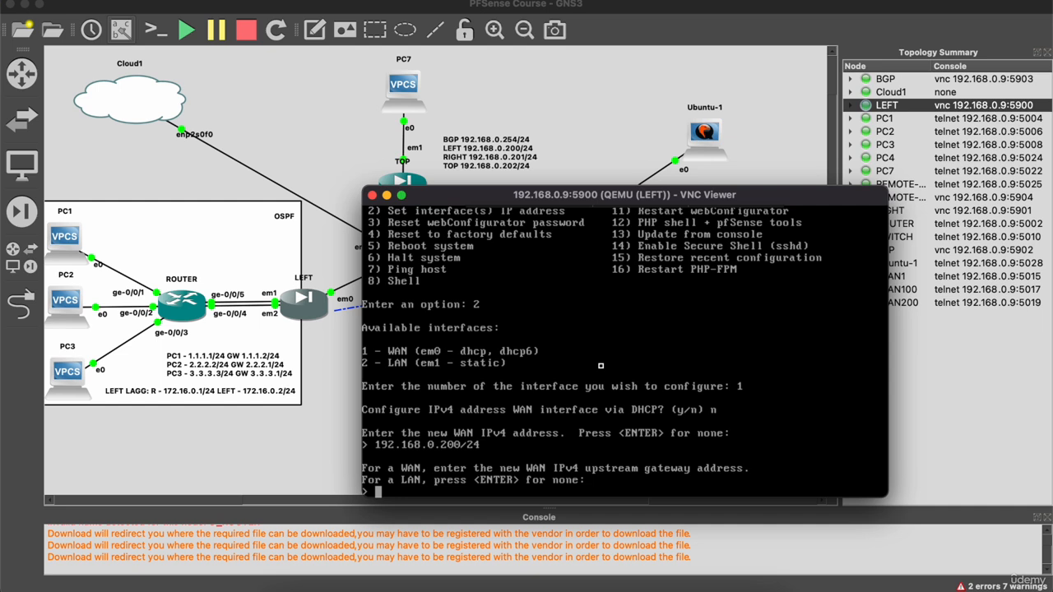
key("Return")
type("n")
key("Return")
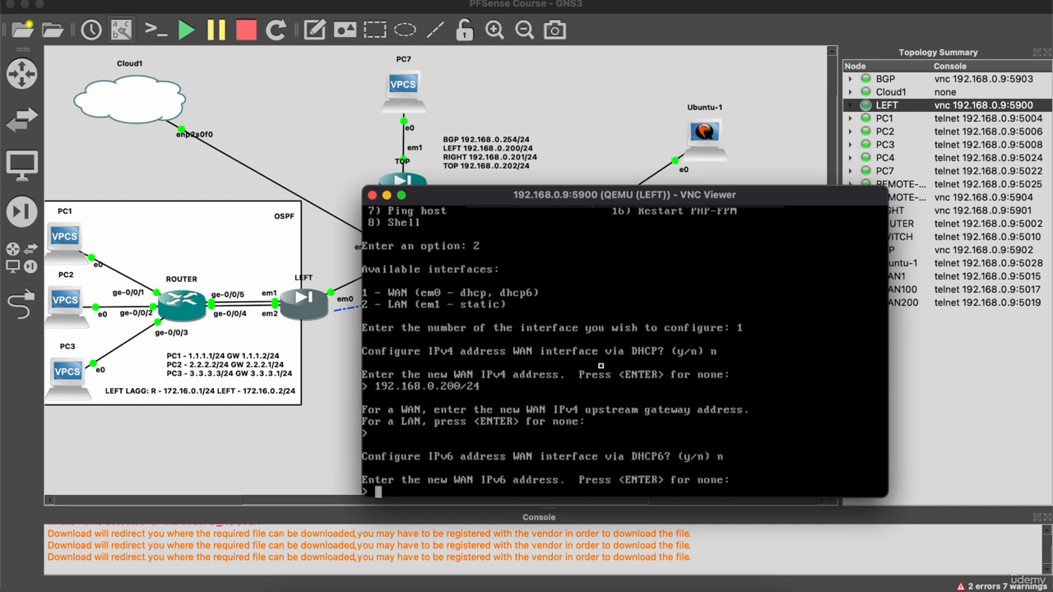
key("Return")
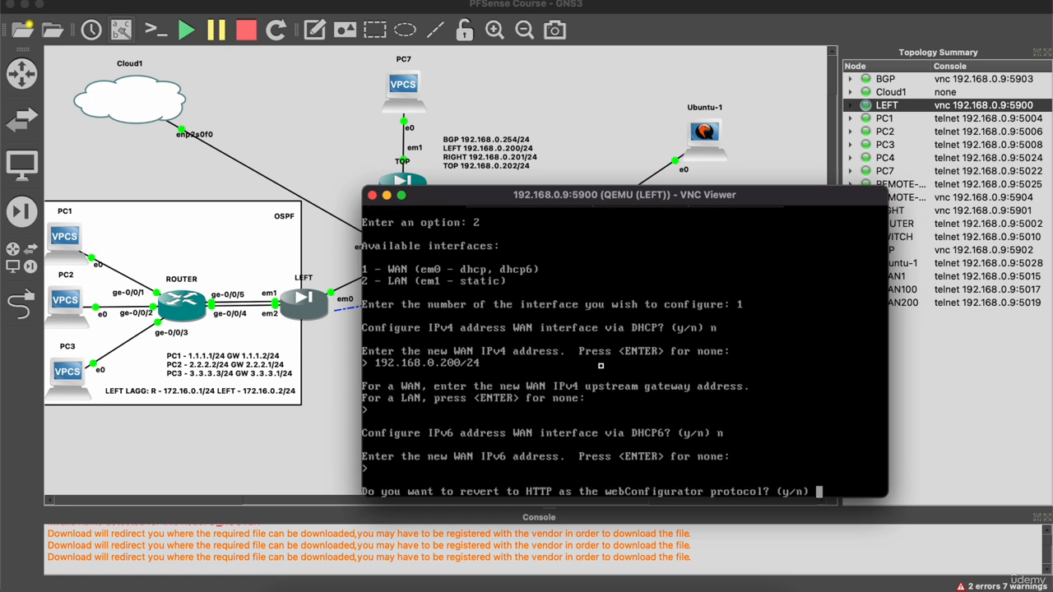
type("n")
key("Return")
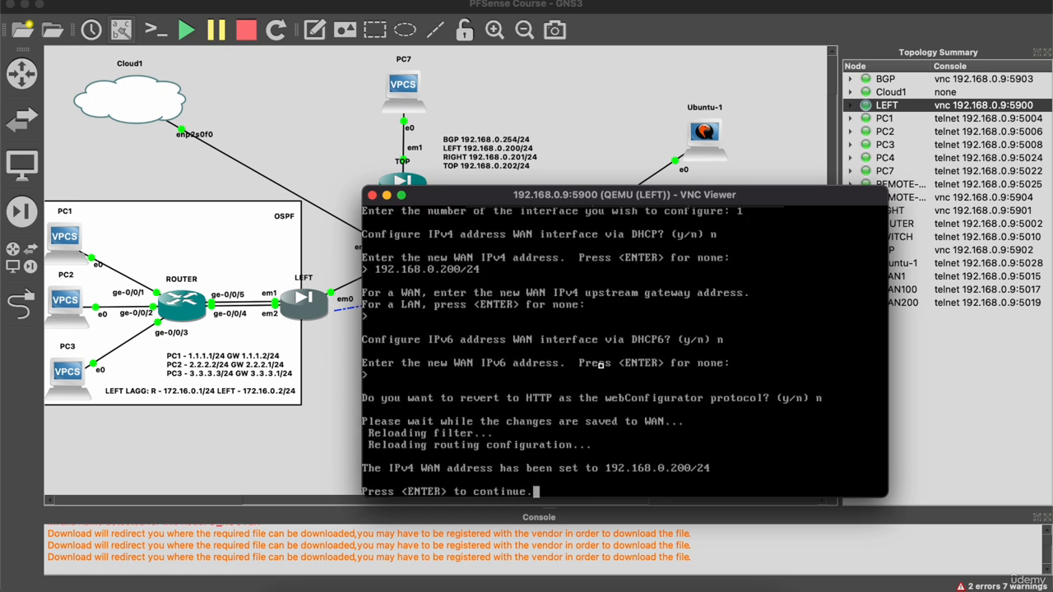
key("Return")
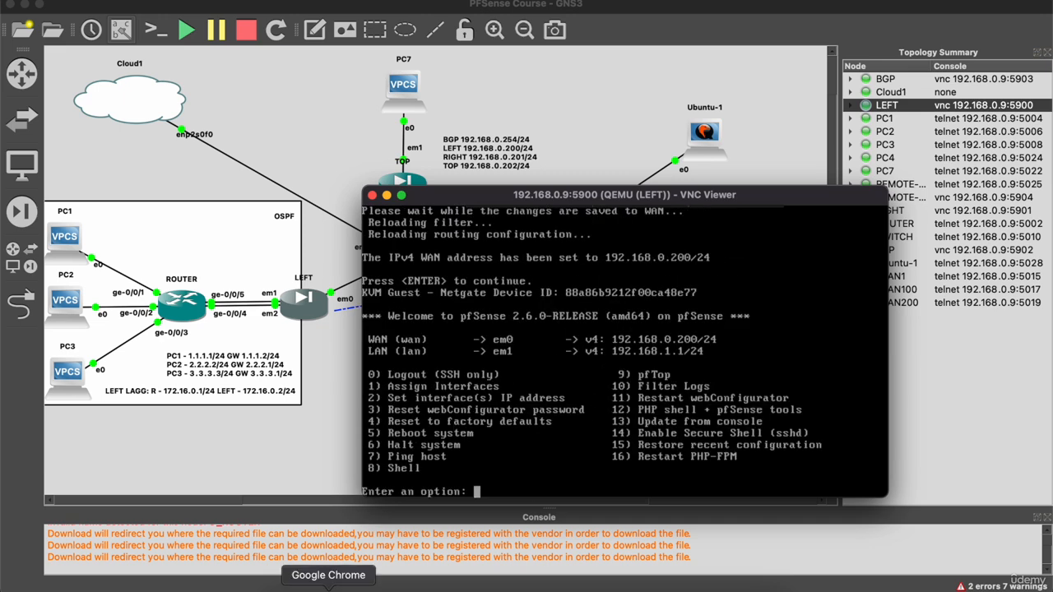
Load 192.168.0.200 in the web browser.
left_click(302, 585)
type("1")
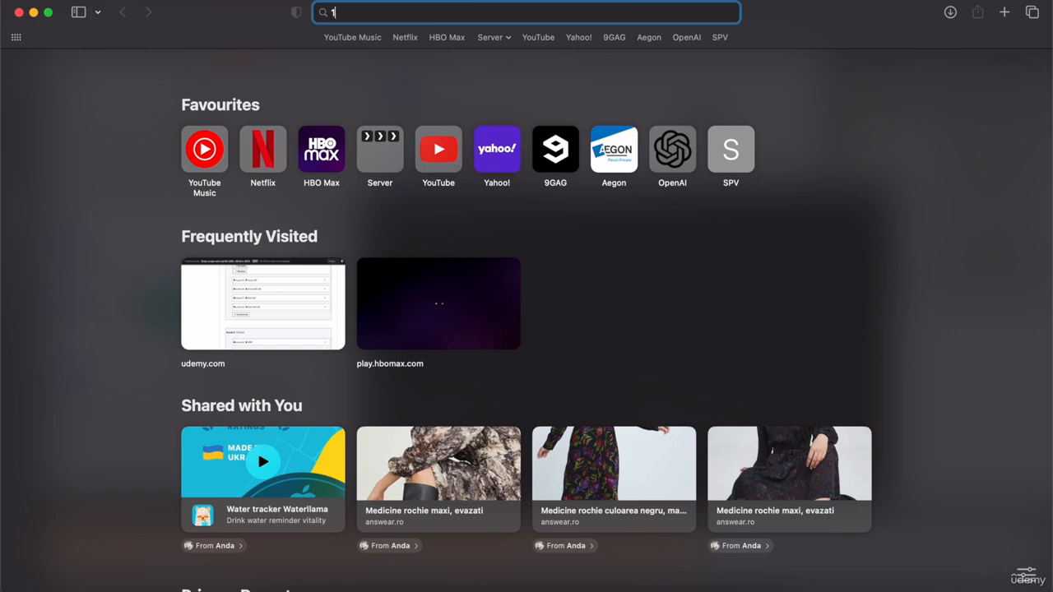
type("92.168.0.200")
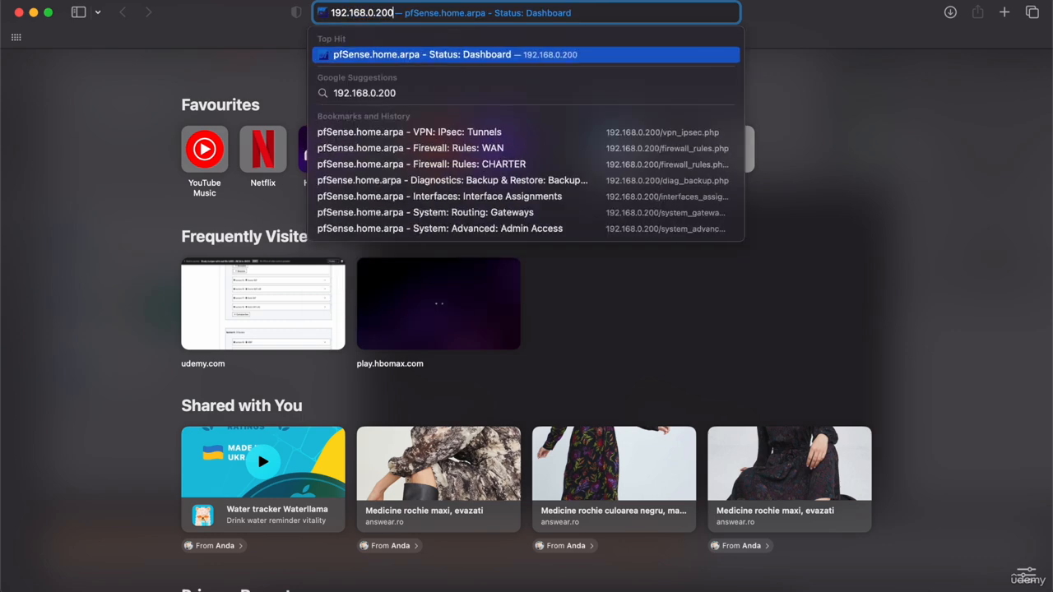
key("Return")
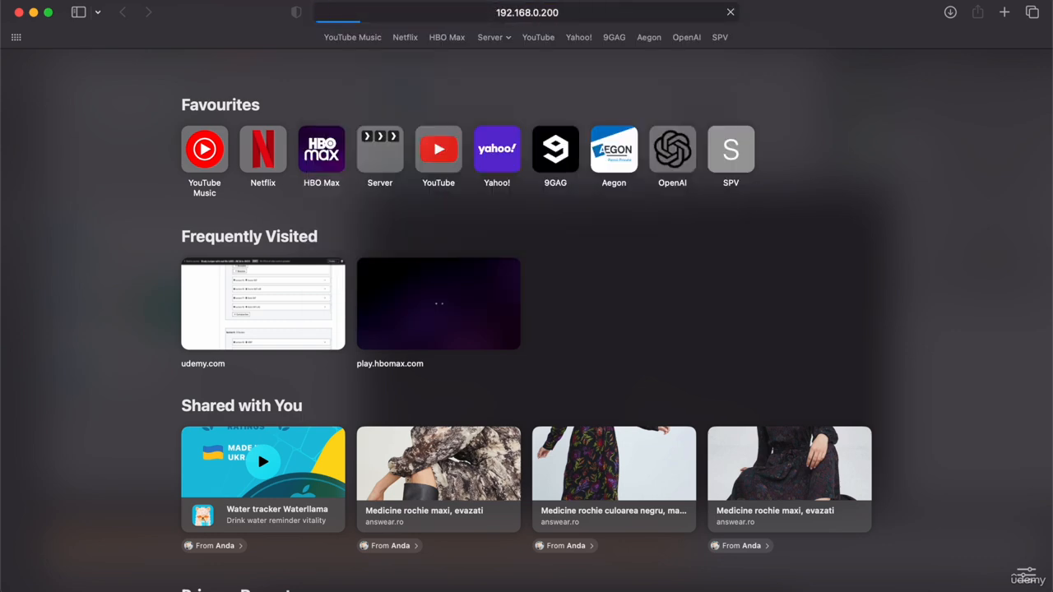
Open the LEFT console's shell (option 8) and disable packet filtering with pfctl -d.
left_click(711, 588)
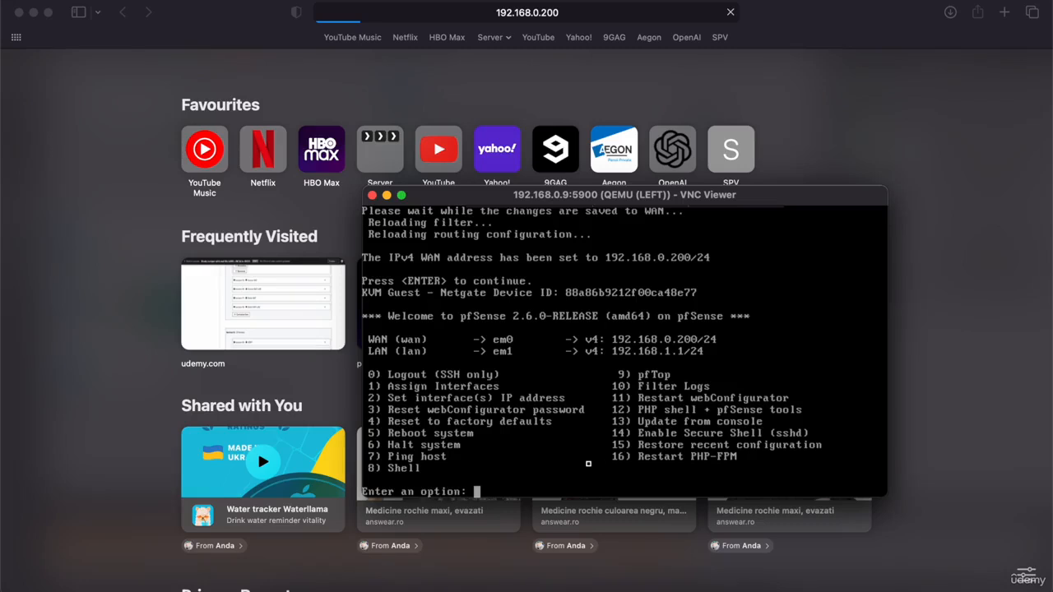
type("8")
key("Return")
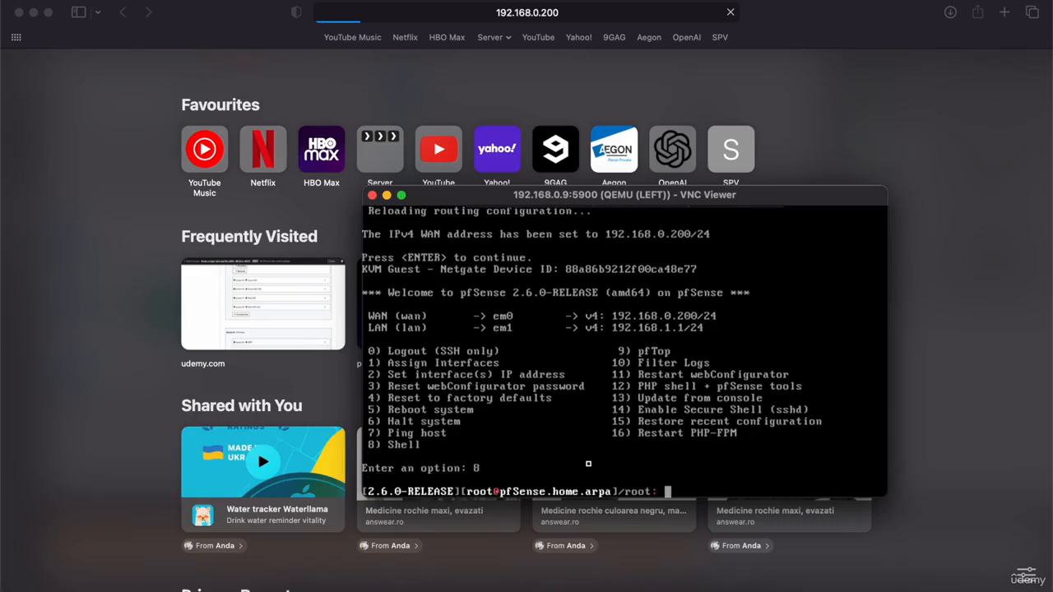
type("pfctl -d")
key("Return")
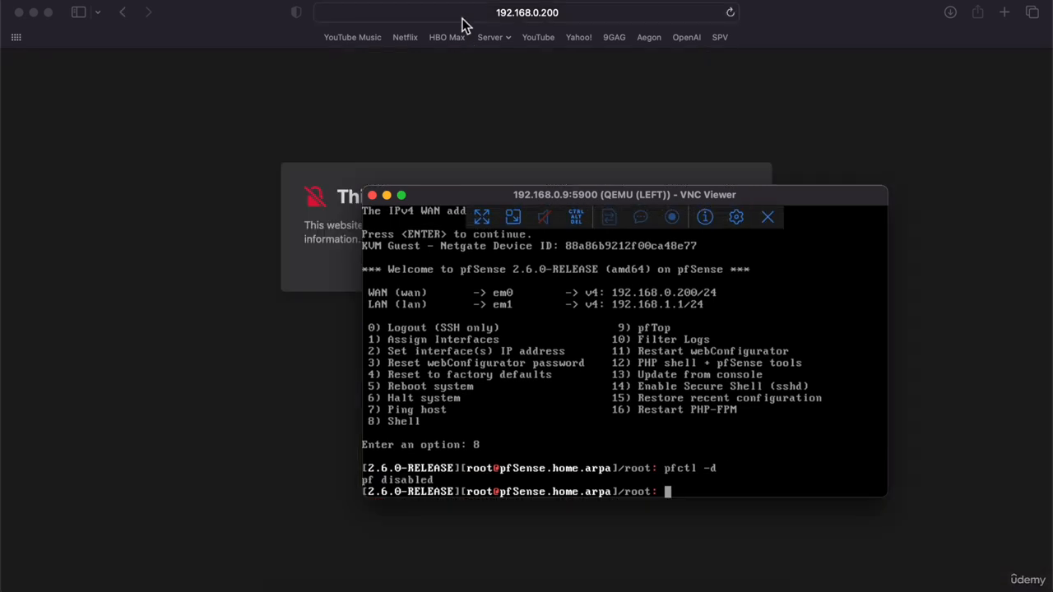
Bypass the certificate warning and sign in to the pfSense web interface as admin.
left_click(218, 230)
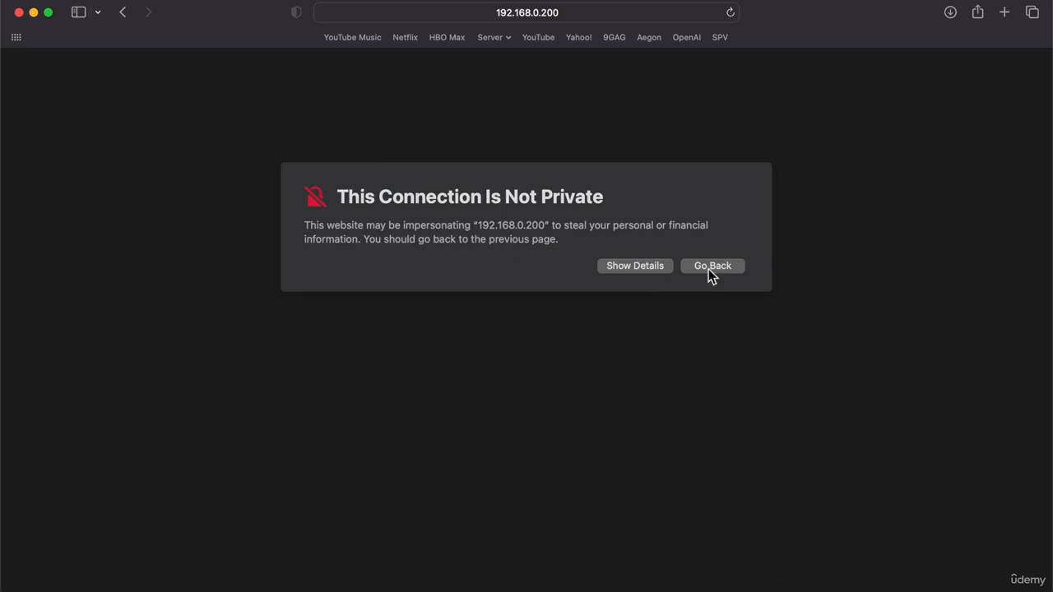
left_click(663, 270)
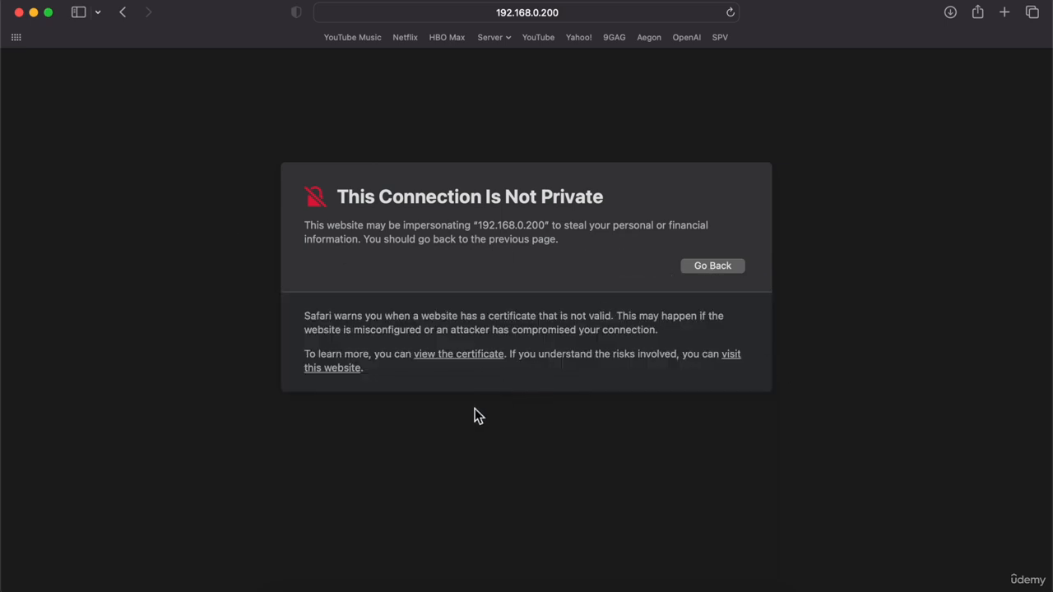
left_click(324, 372)
left_click(555, 354)
type("admin")
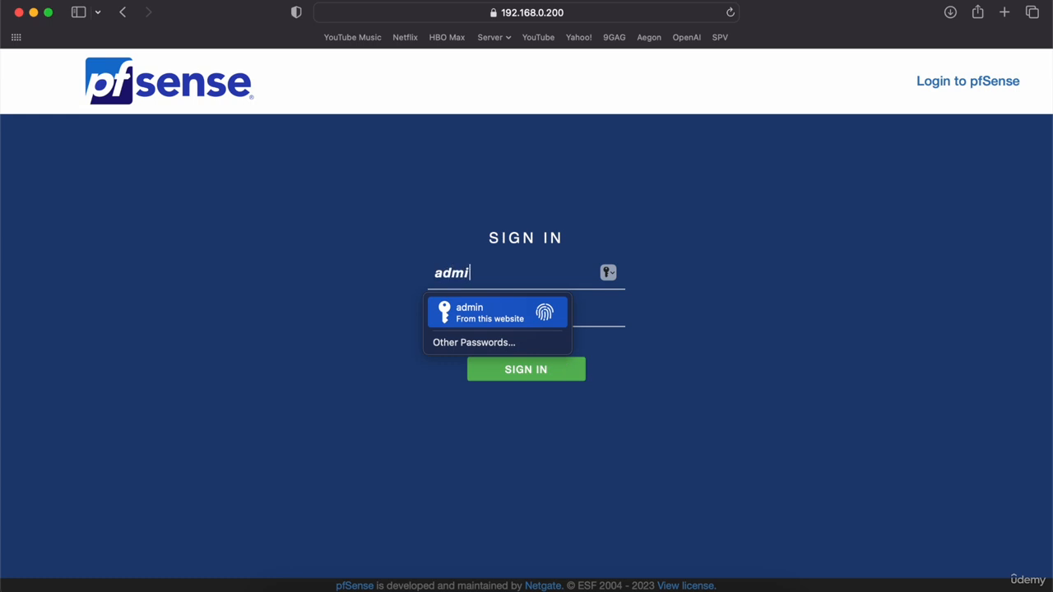
key("Tab")
type("pfsense")
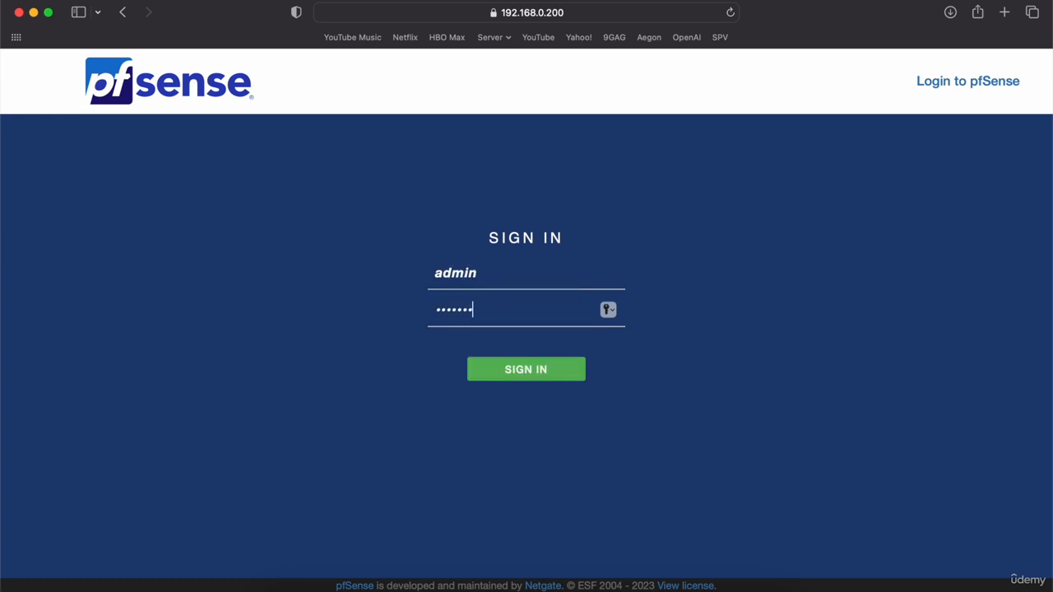
key("Return")
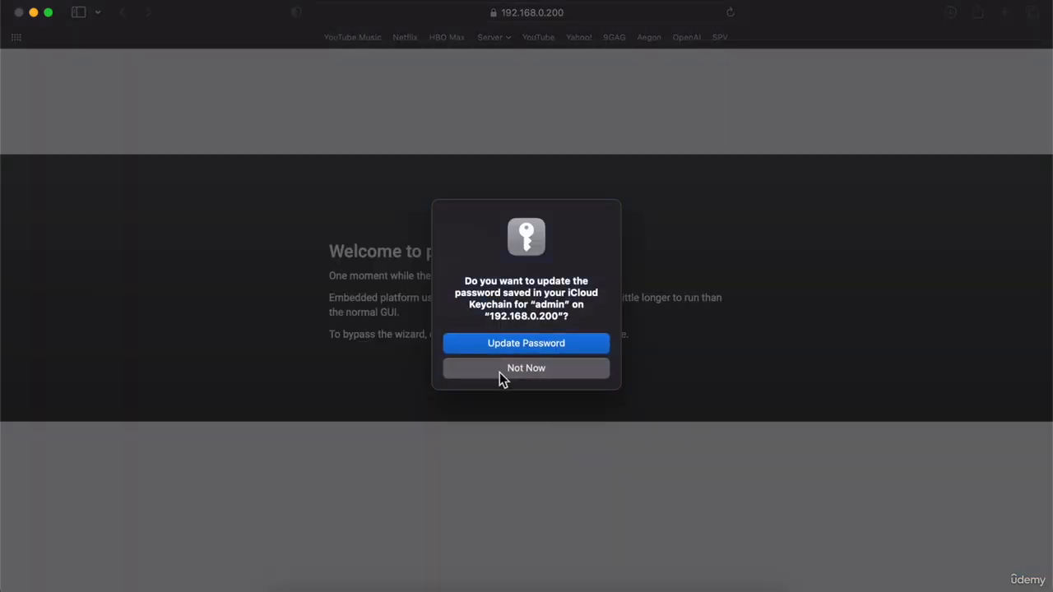
left_click(499, 373)
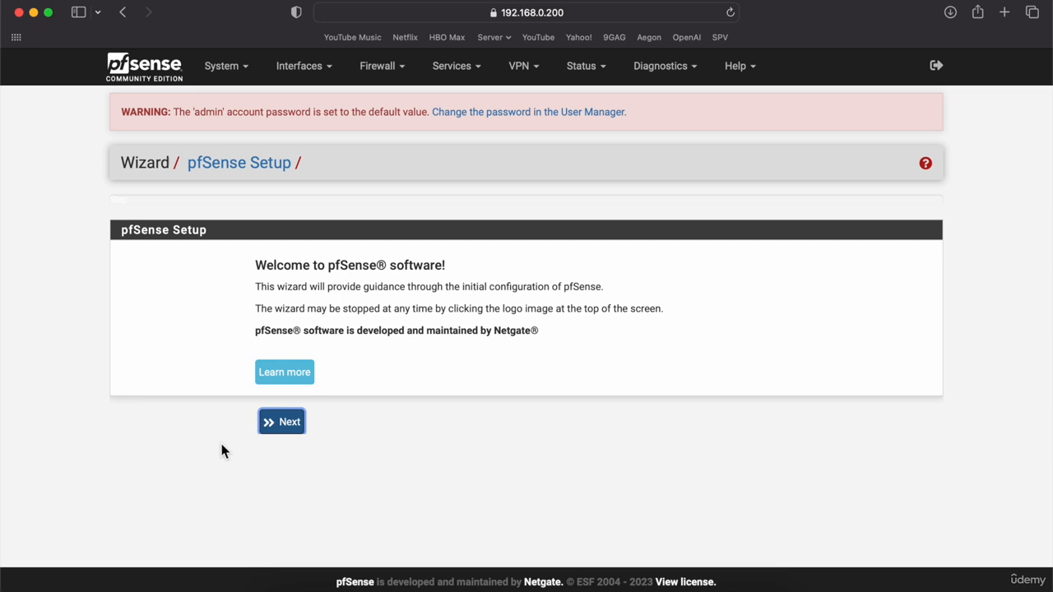
In the setup wizard, set hostname LEFT with DNS servers 8.8.8.8 and 8.8.1.1.
left_click(277, 423)
left_click(282, 455)
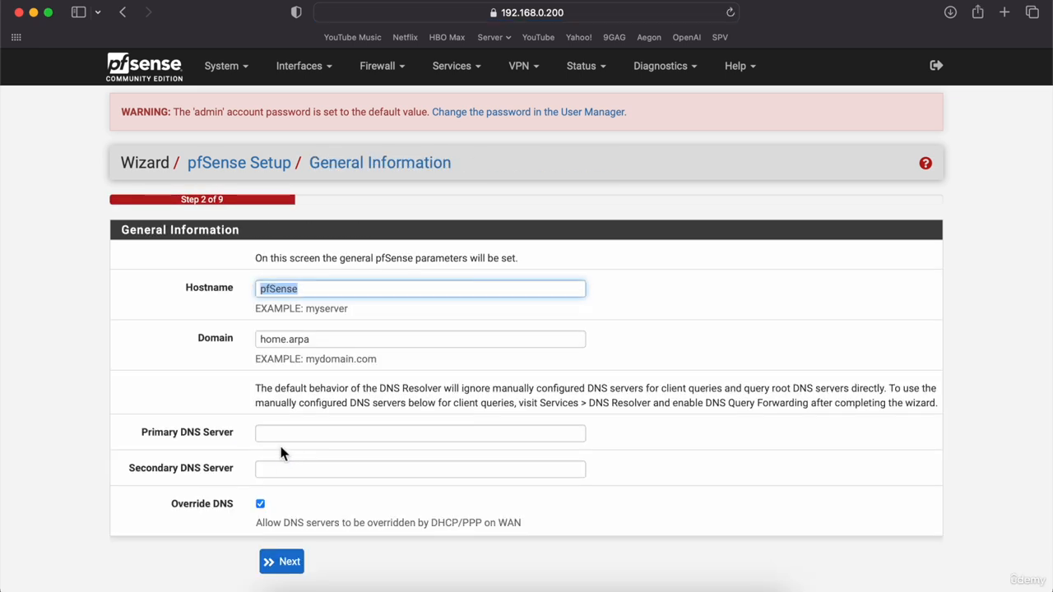
type("LEFT")
left_click(315, 437)
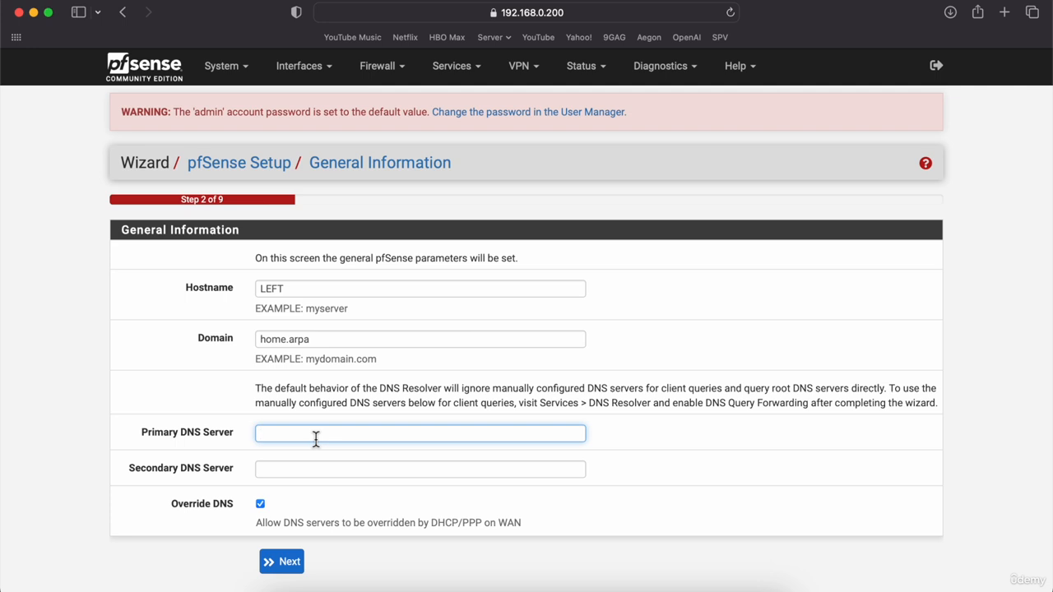
type("8.8.8.8")
key("Tab")
type("8.8.1")
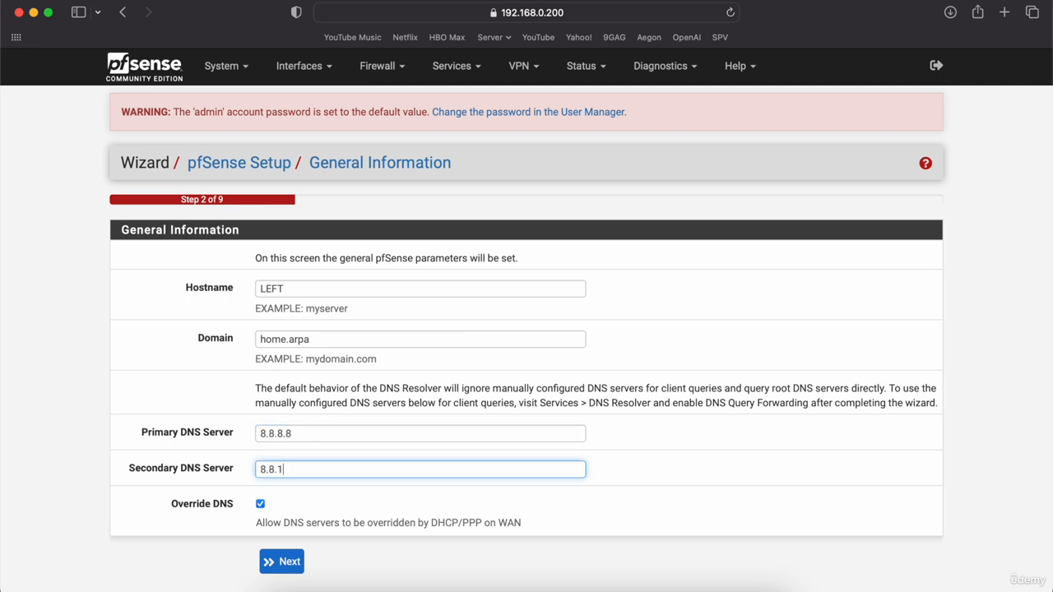
left_click(281, 562)
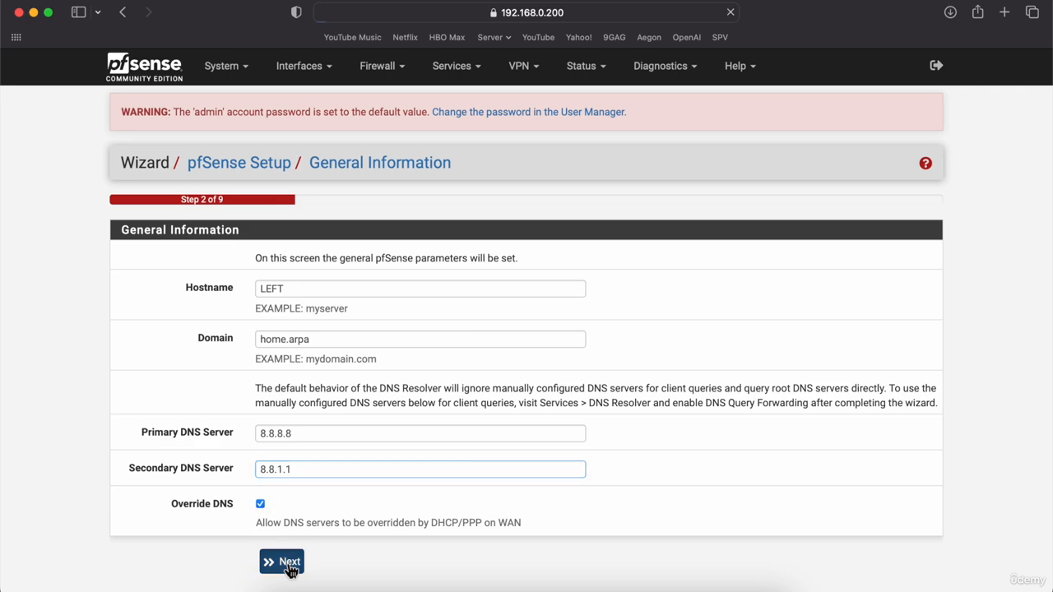
Skip the time server step and stop blocking private and bogon networks on WAN.
left_click(279, 389)
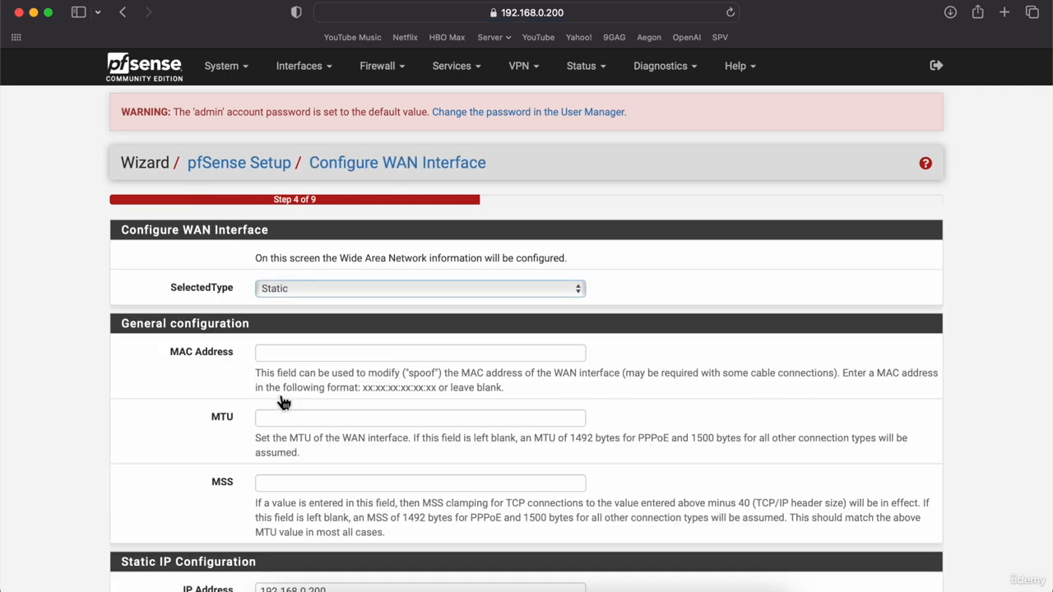
scroll(156, 415, "down", 20)
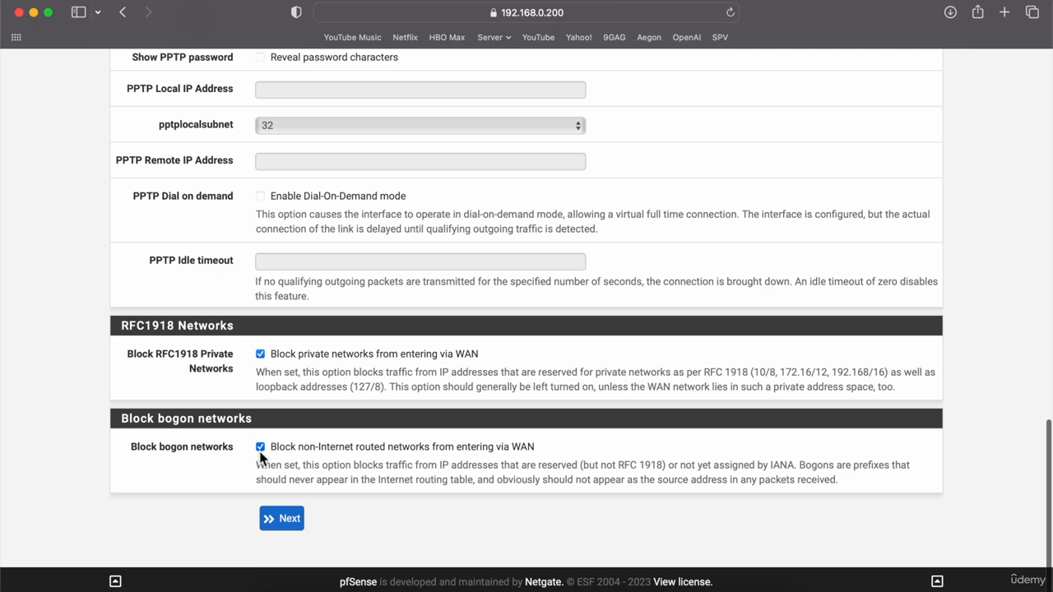
left_click(260, 447)
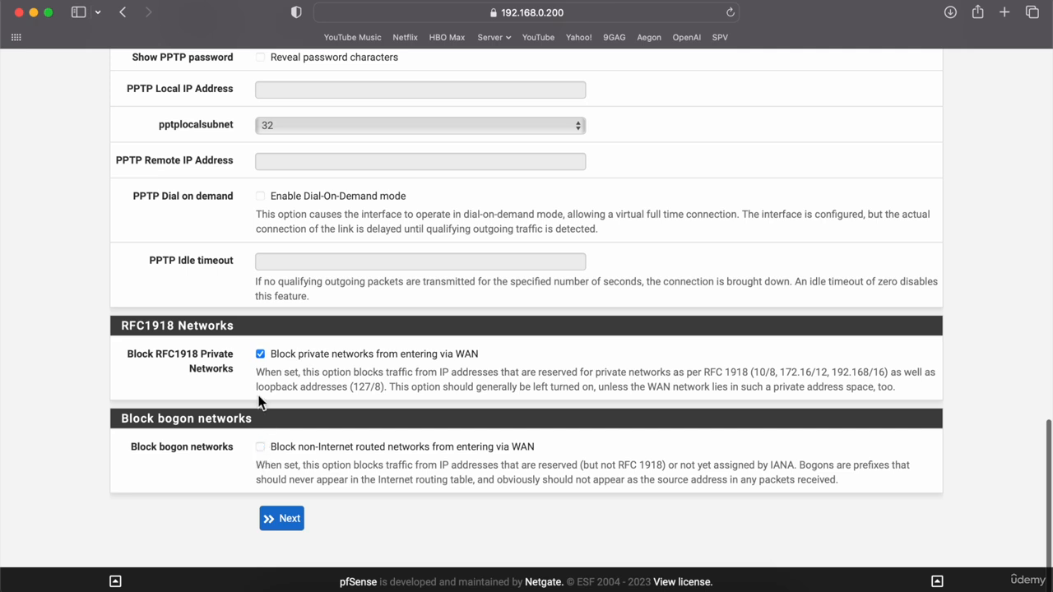
left_click(281, 518)
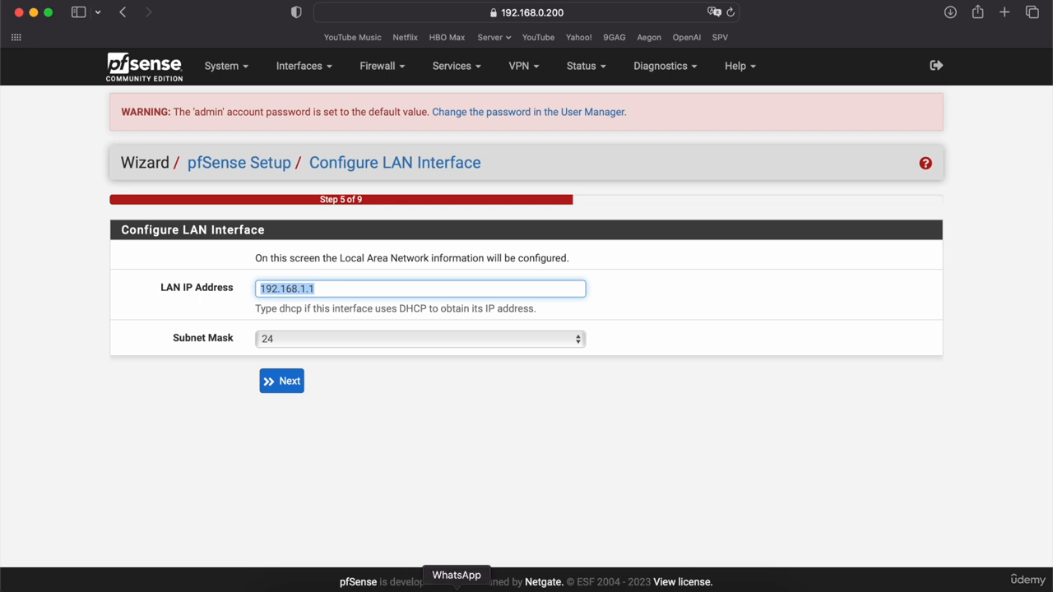
Quit WhatsApp and accept the default LAN settings.
right_click(499, 586)
left_click(463, 573)
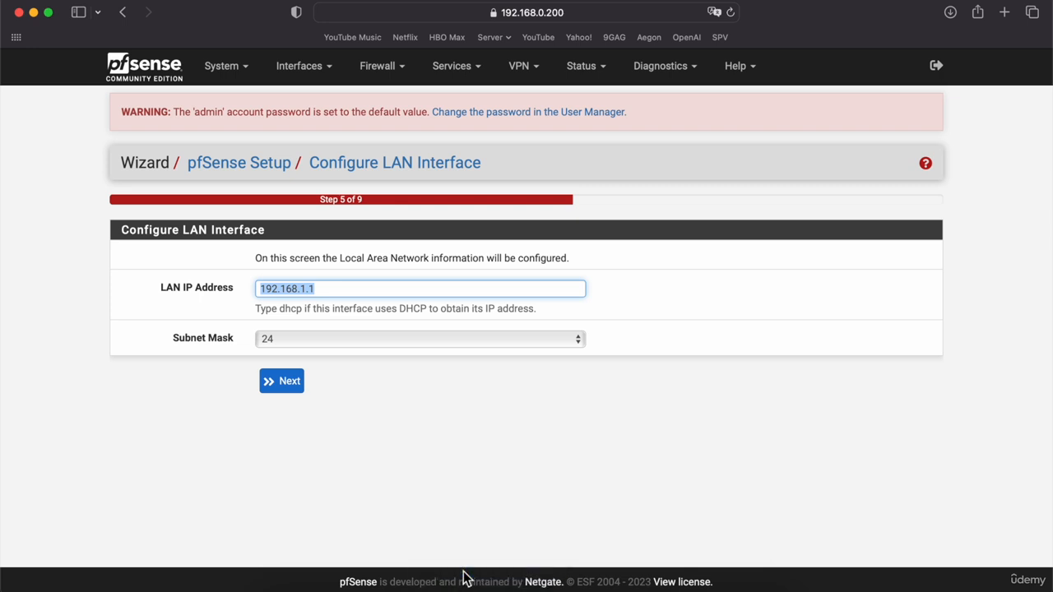
left_click(286, 375)
Set a self-chosen admin password, entered twice, instead of the suggested one.
left_click(665, 333)
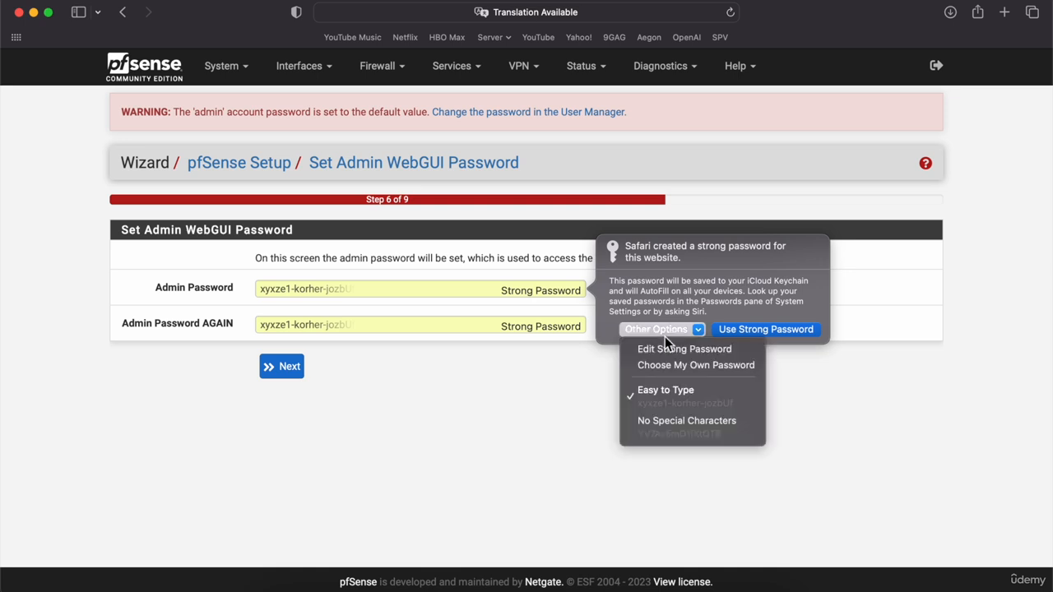
left_click(672, 366)
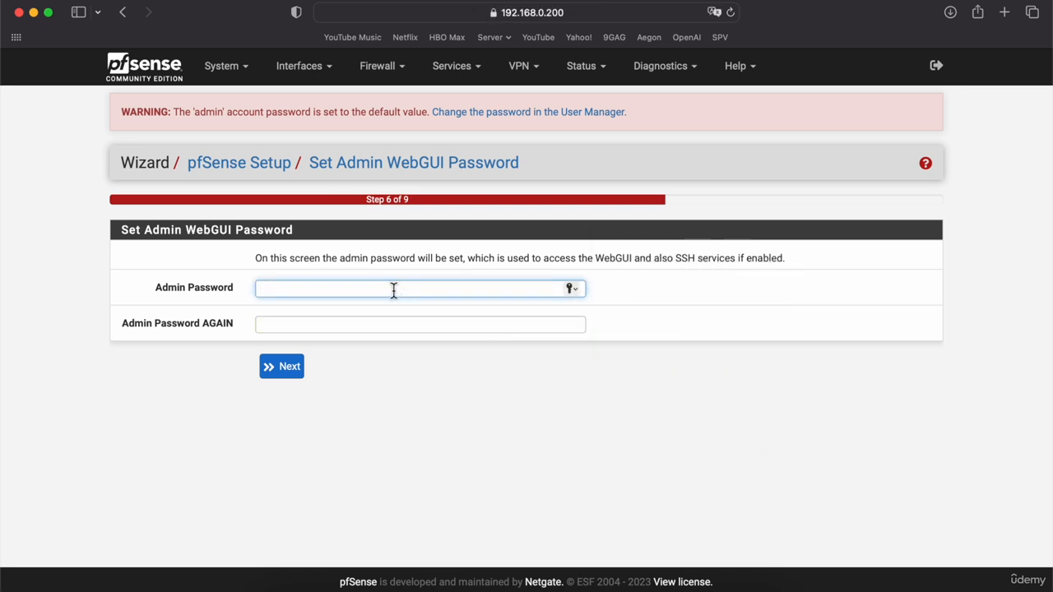
type("pfsense1")
key("Tab")
type("pfsense1")
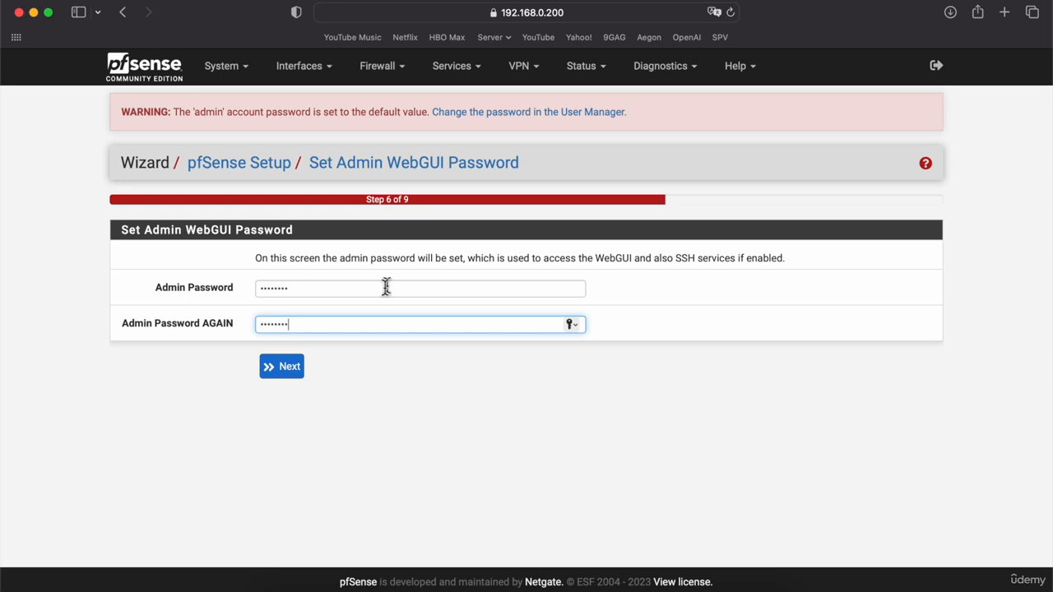
left_click(273, 369)
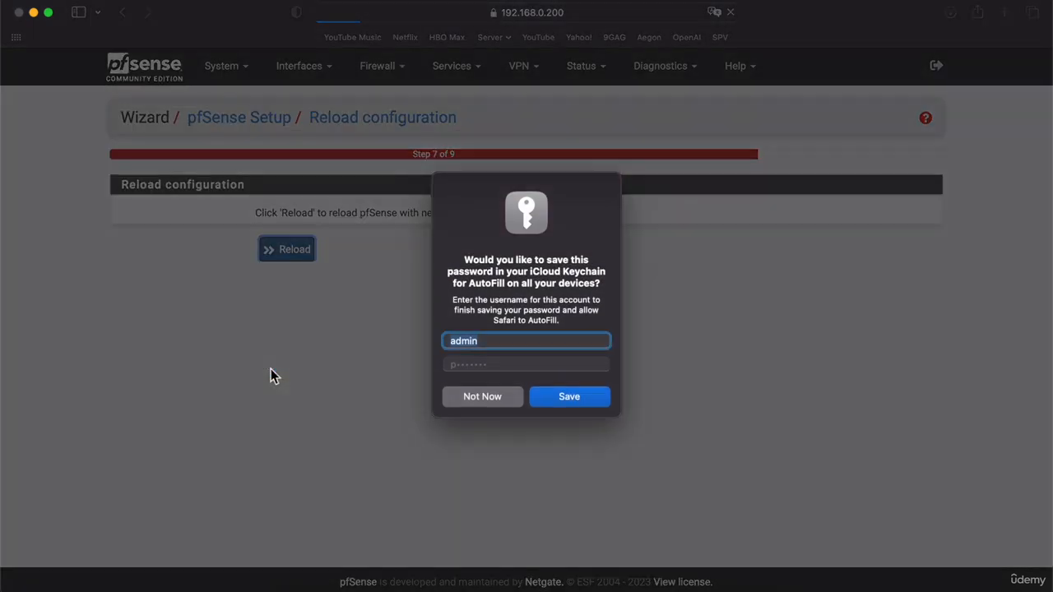
Dismiss the save-password prompt, reload the configuration and finish the wizard.
left_click(541, 398)
left_click(287, 251)
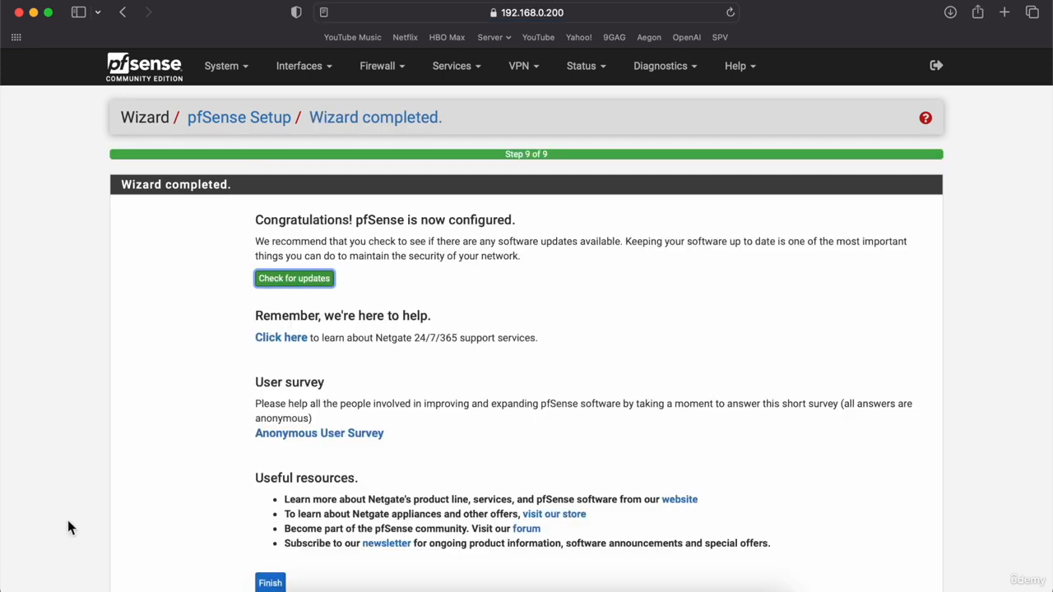
left_click(270, 583)
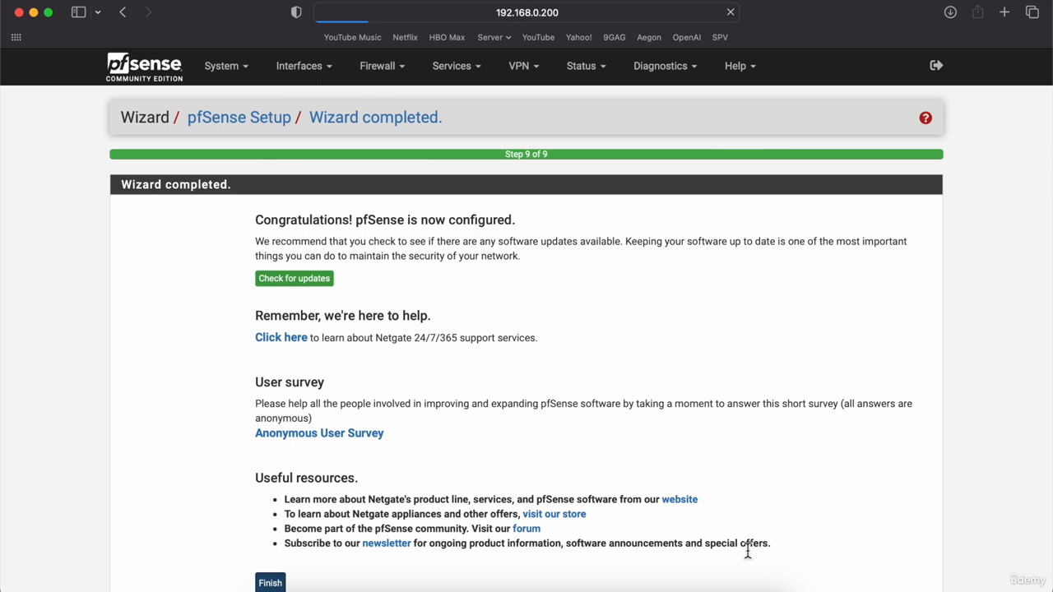
Rerun pfctl -d on the LEFT console and reload the webConfigurator page.
left_click(711, 591)
key("Up")
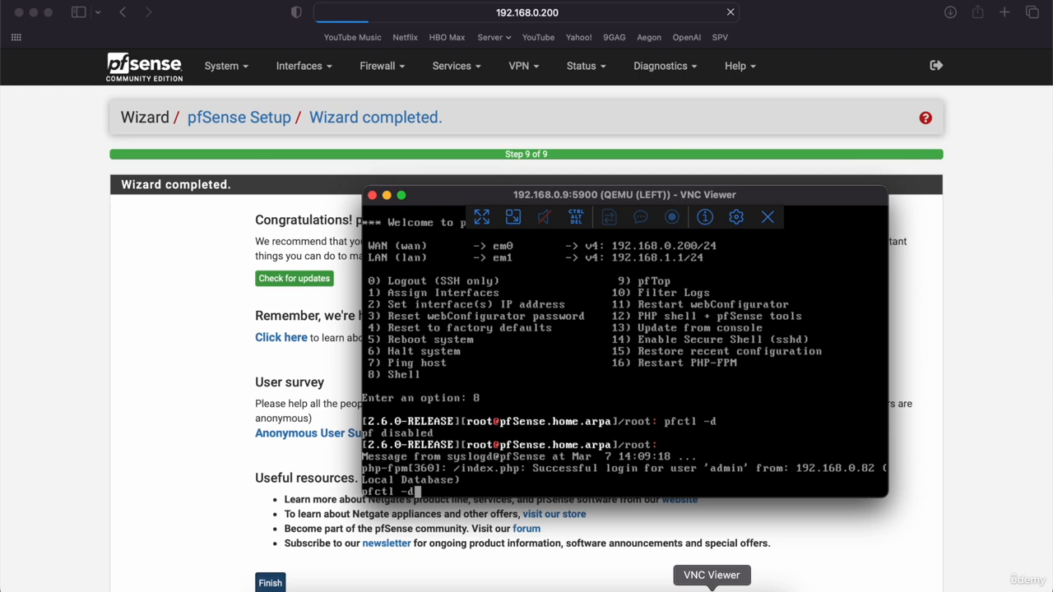
key("Return")
left_click(148, 388)
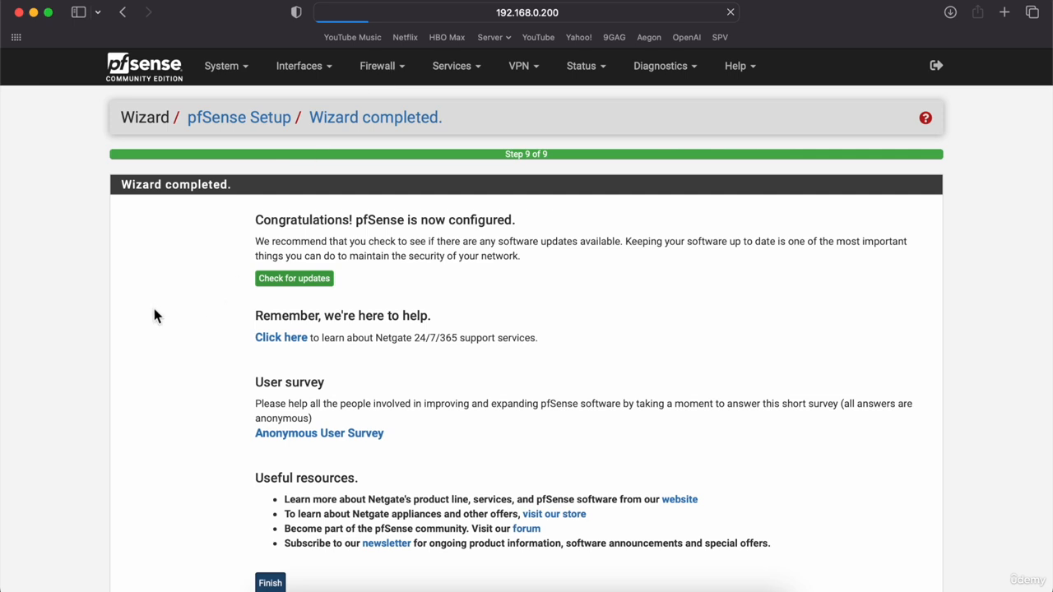
left_click(674, 21)
key("Return")
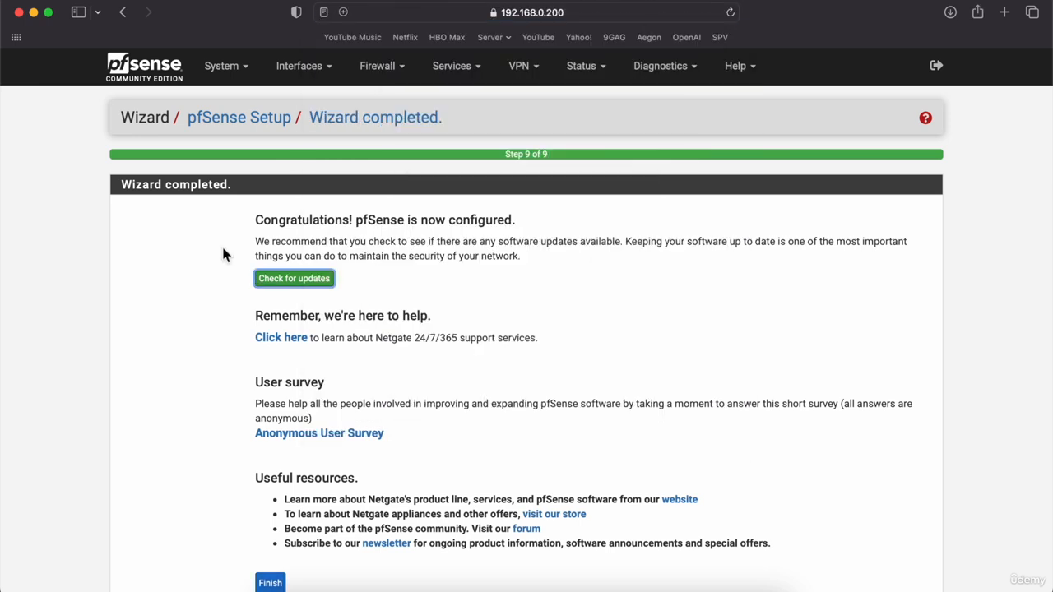
left_click(364, 75)
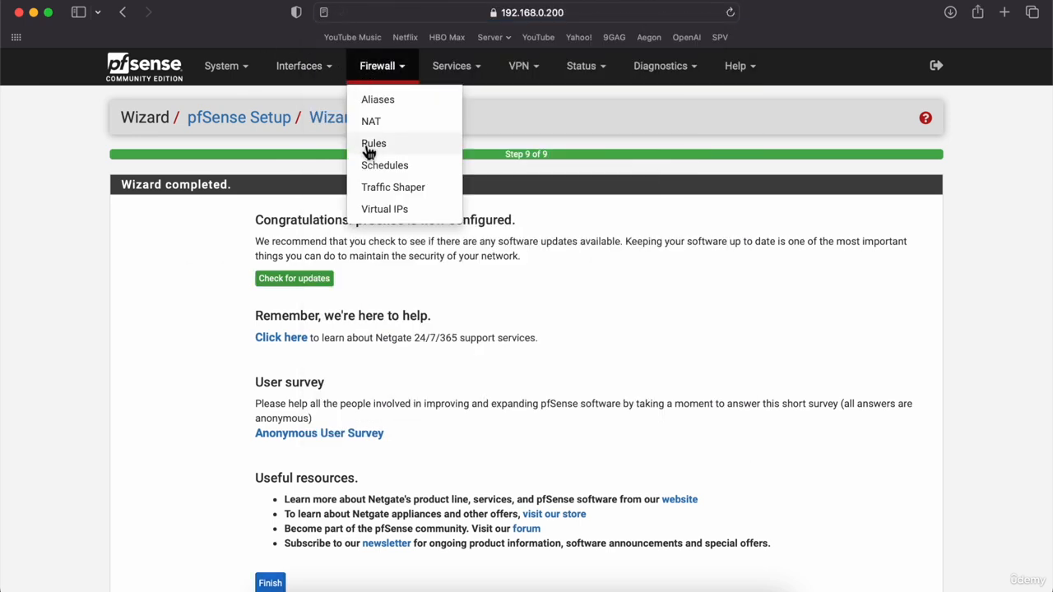
Add a WAN pass rule for any IPv4 protocol, any source and destination, and apply it.
left_click(366, 146)
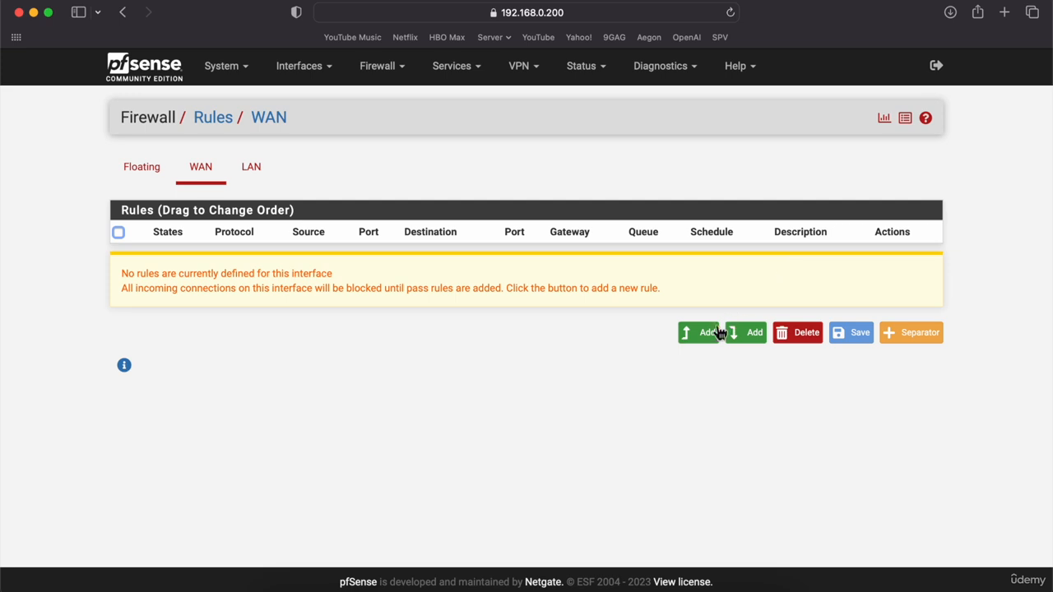
left_click(704, 333)
left_click(362, 421)
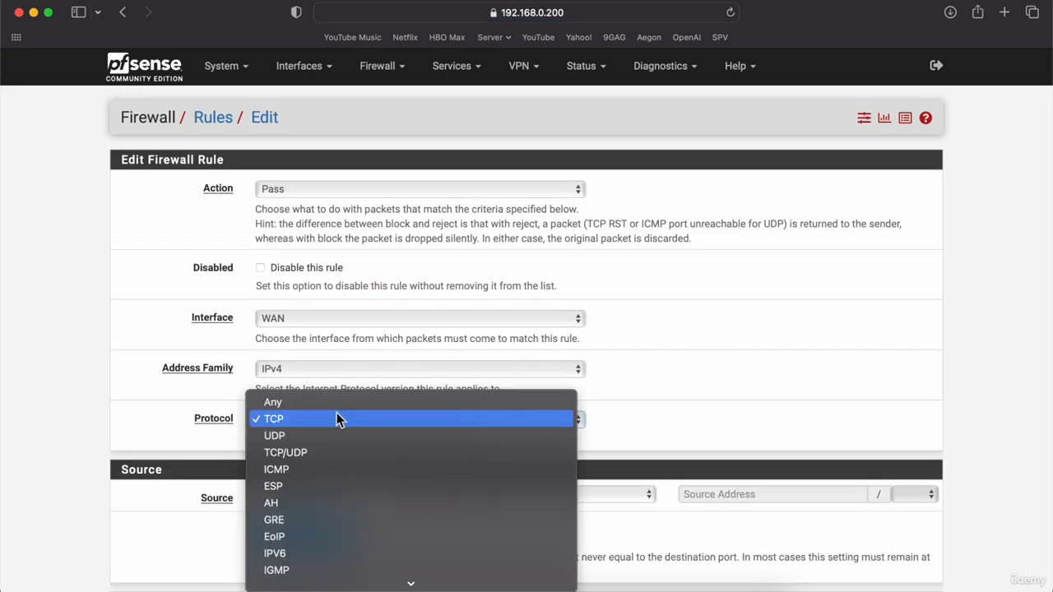
left_click(319, 404)
scroll(123, 419, "down", 5)
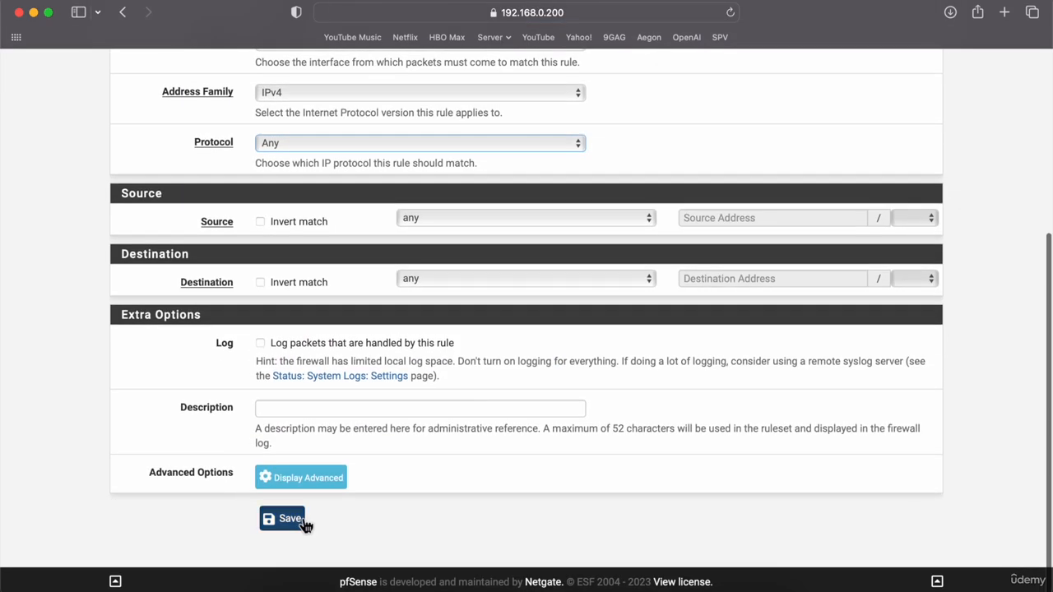
left_click(285, 519)
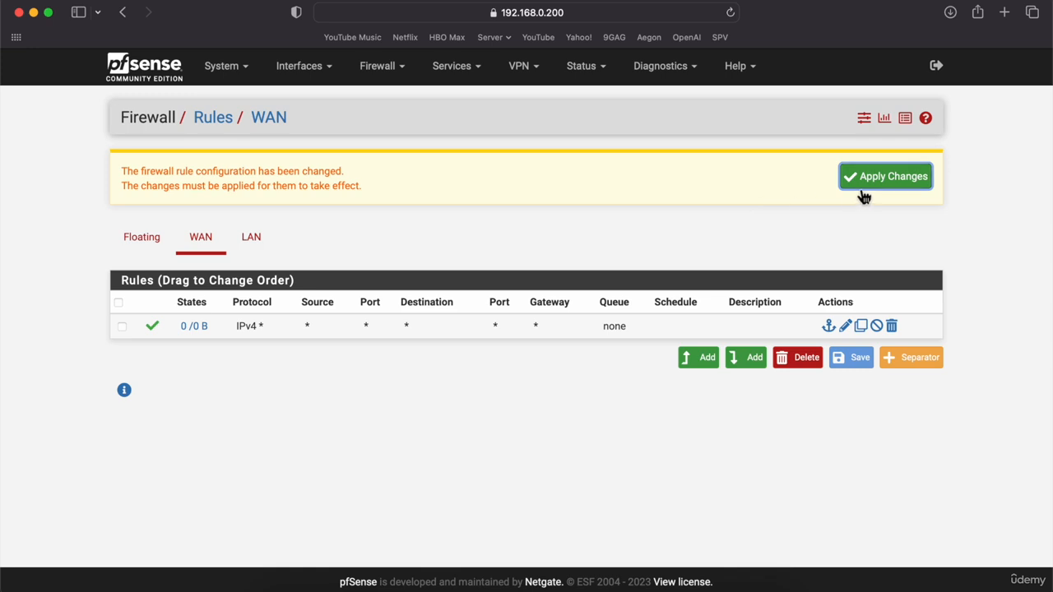
left_click(877, 190)
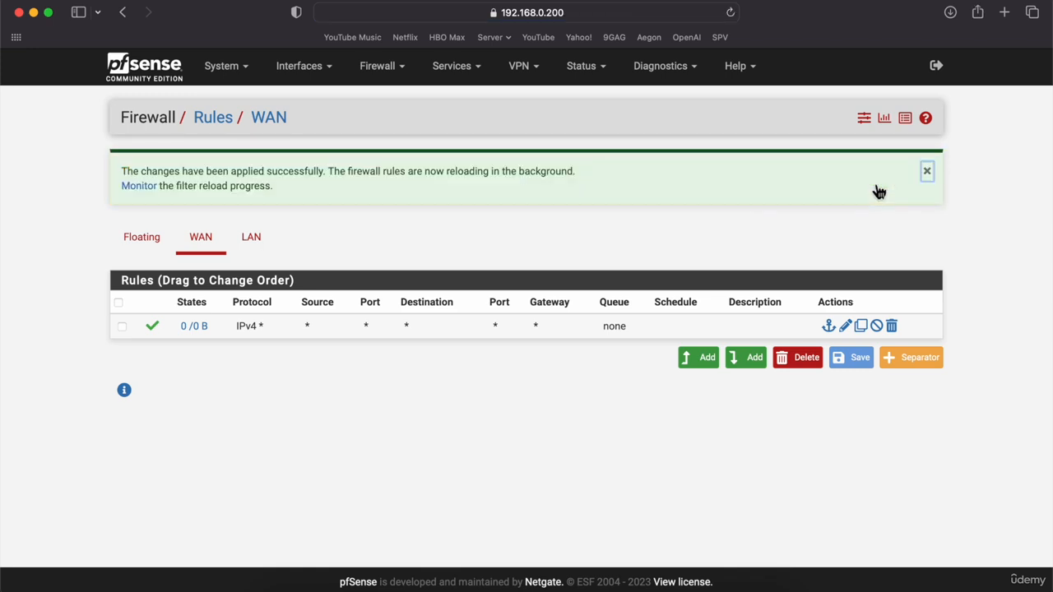
Browse the System menu, then reload the page and resend the form data.
left_click(225, 67)
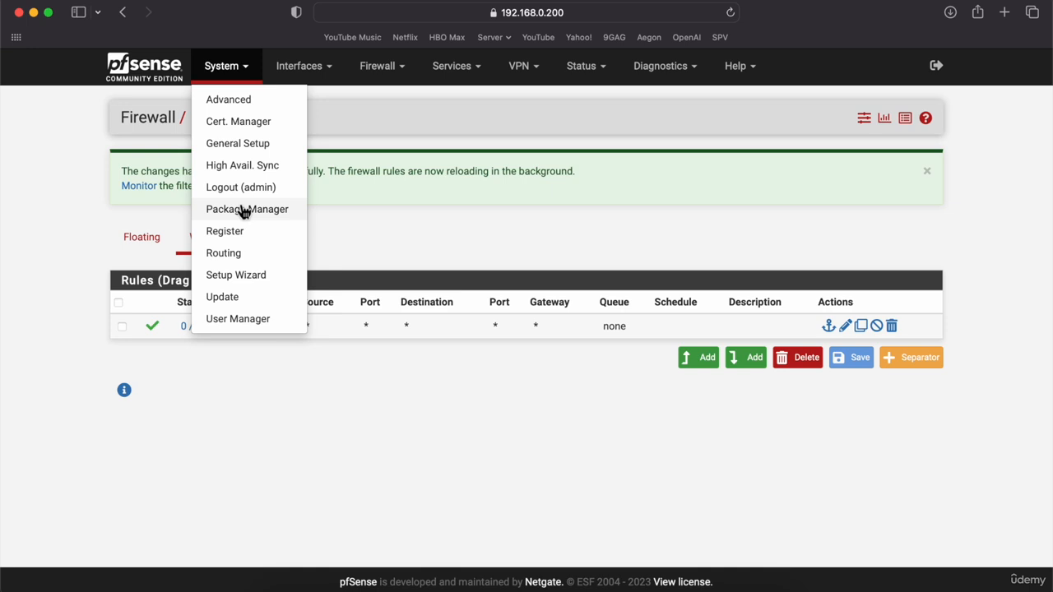
left_click(46, 204)
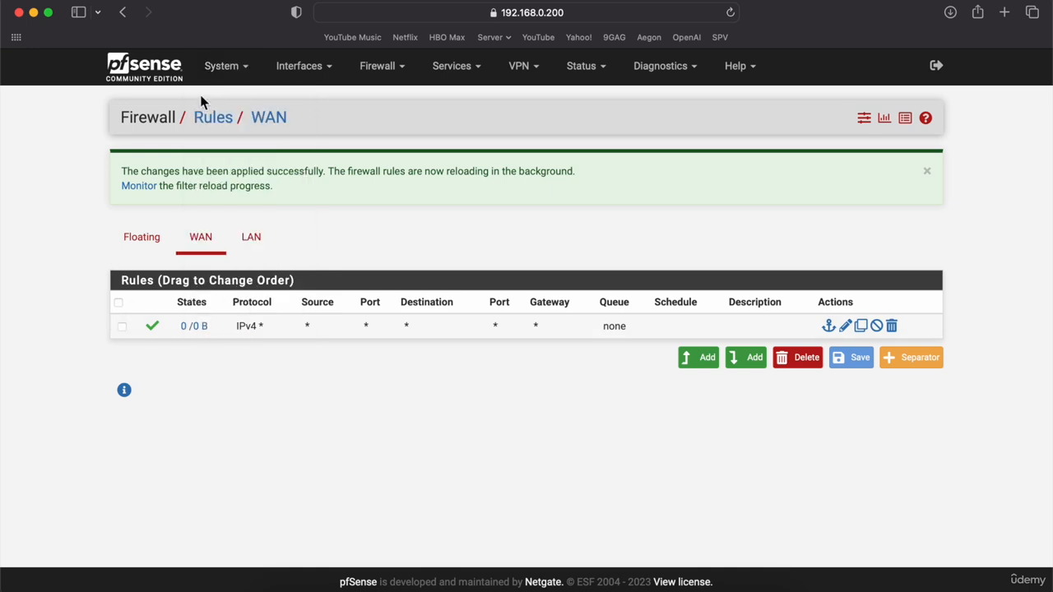
left_click(249, 71)
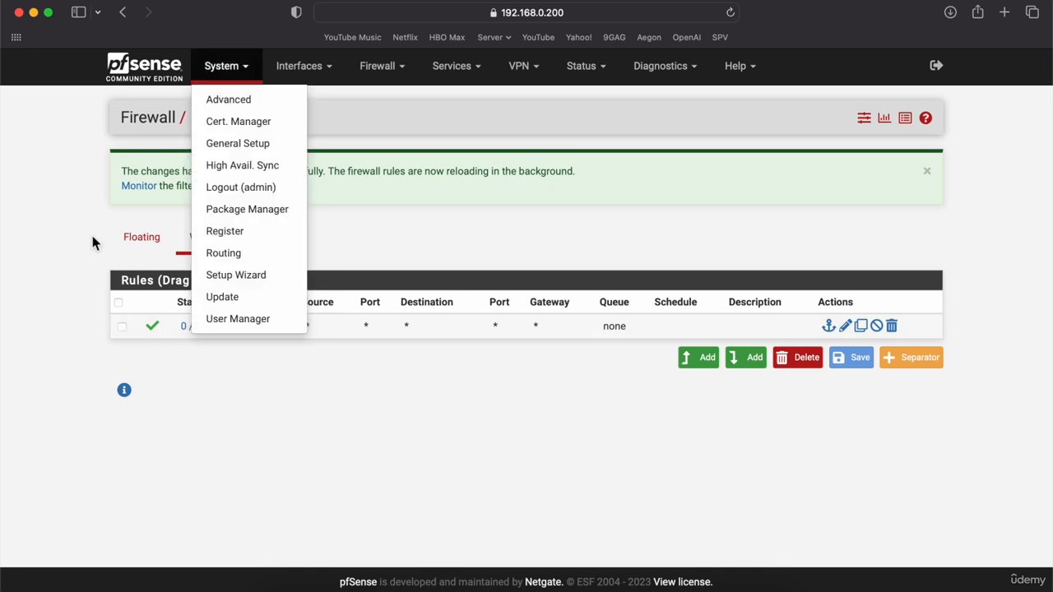
left_click(231, 155)
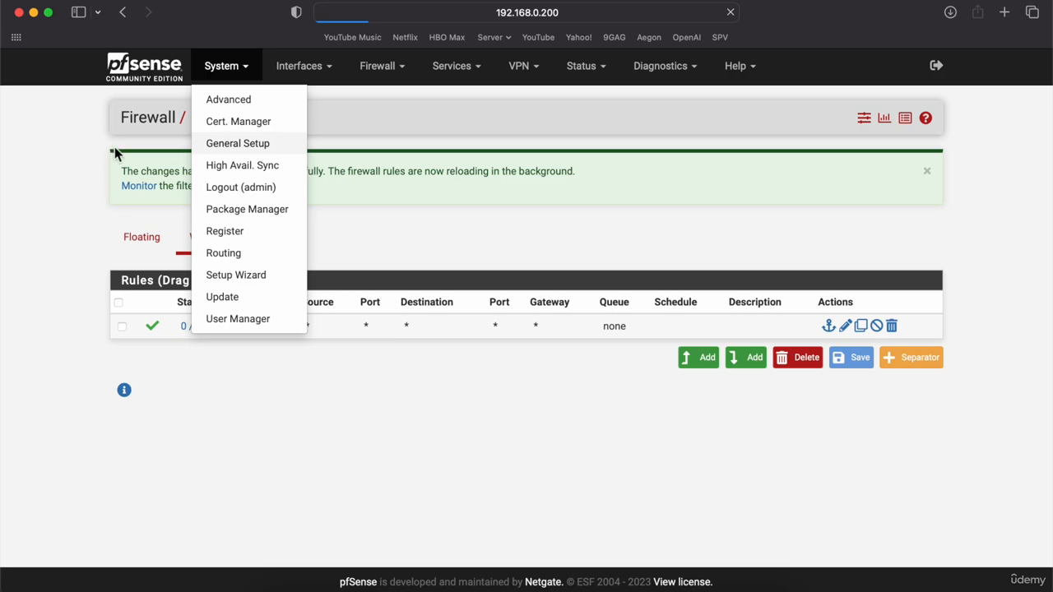
left_click(731, 17)
left_click(566, 360)
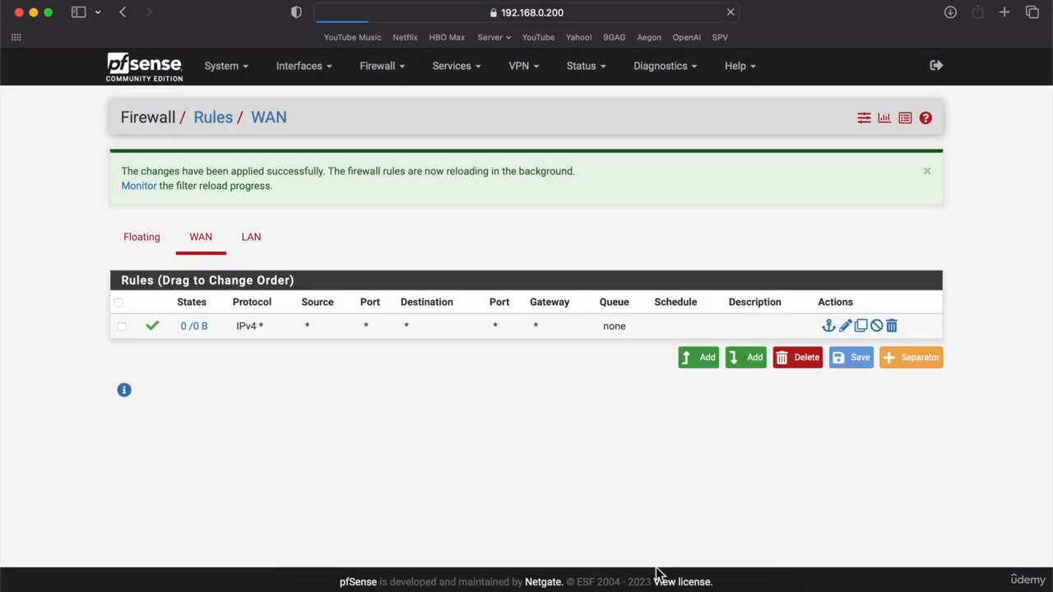
Disable packet filtering again with pfctl -d and return to the WAN rules showing traffic.
left_click(711, 586)
key("Up")
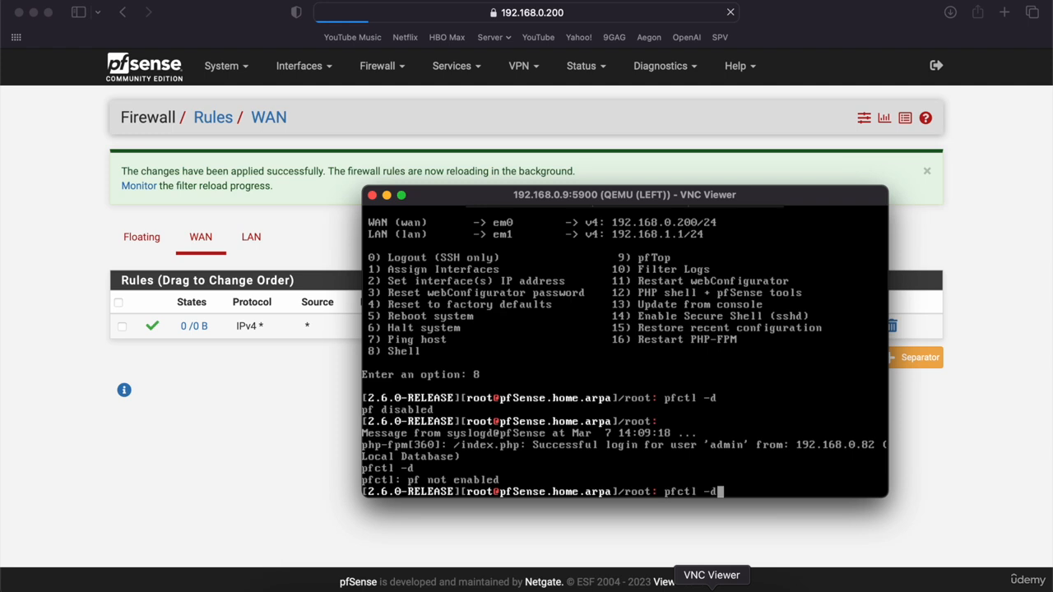
key("Return")
left_click(162, 496)
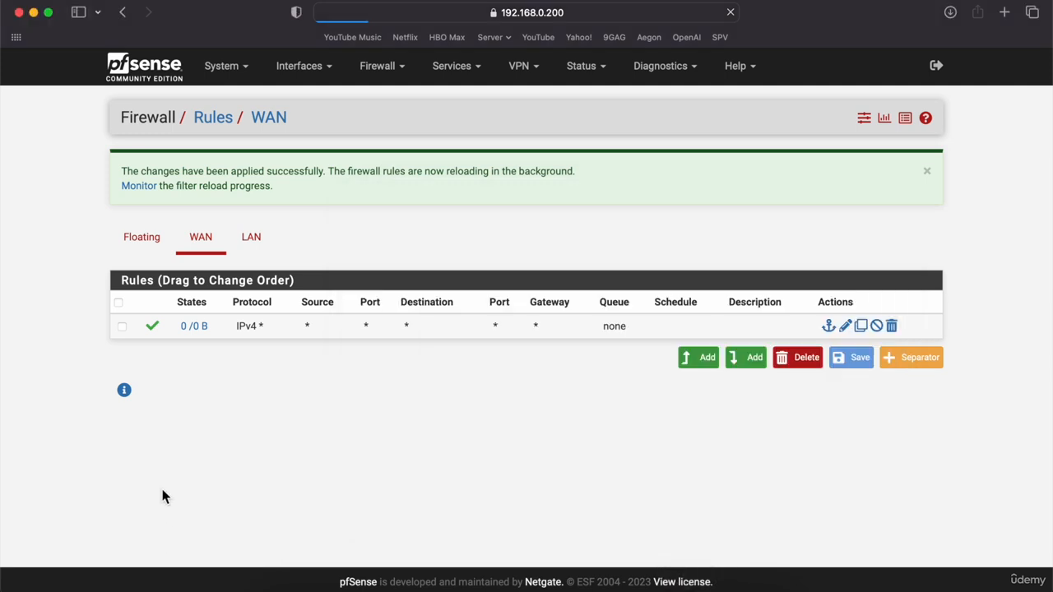
left_click(236, 77)
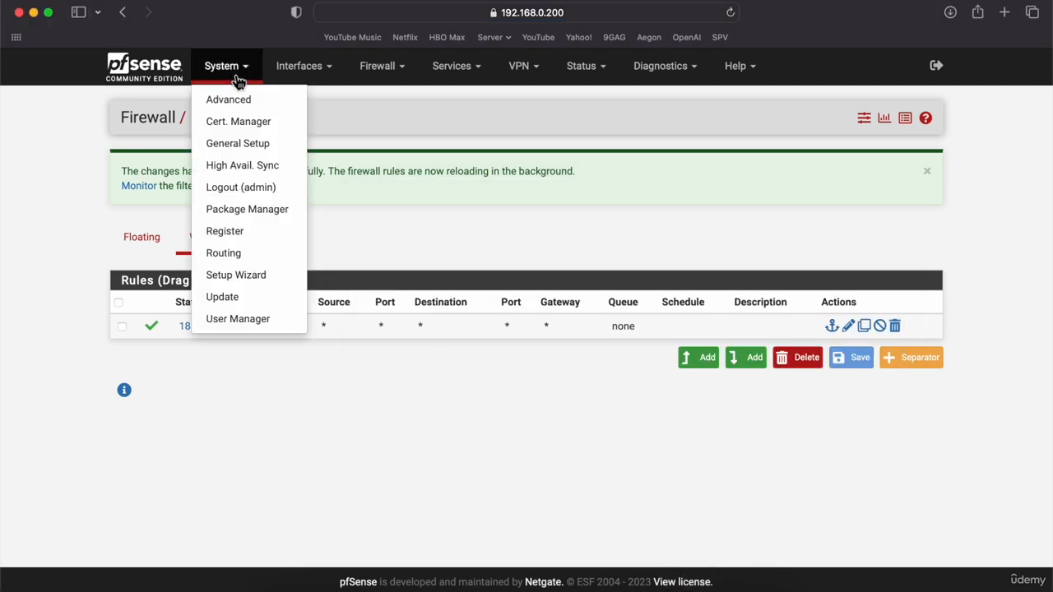
left_click(100, 197)
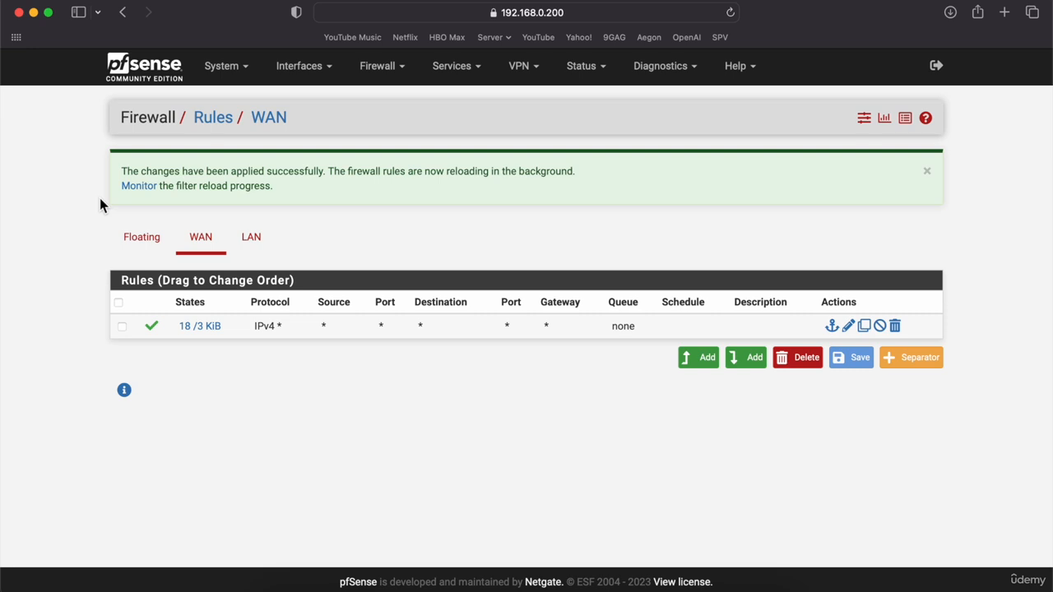
left_click(311, 81)
Rerun pfctl -d on the LEFT console after minimizing the VNC connections window.
left_click(296, 135)
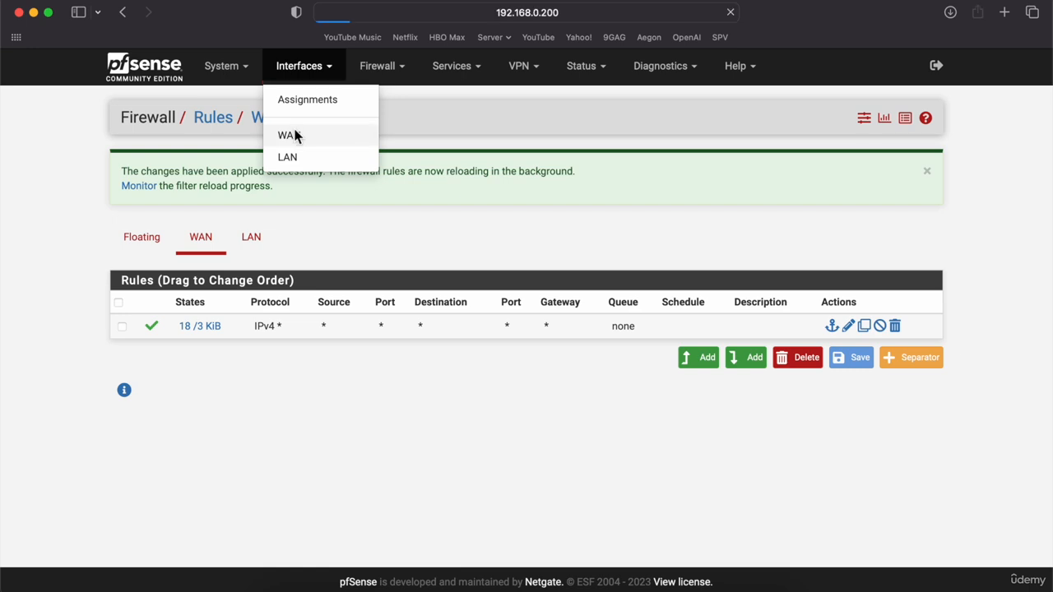
left_click(748, 590)
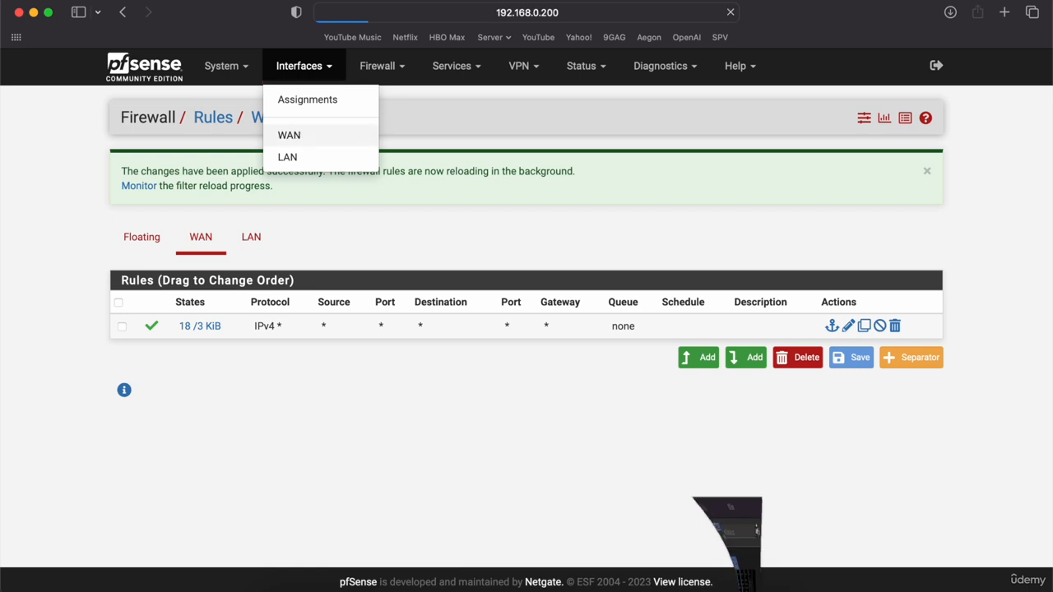
left_click(155, 32)
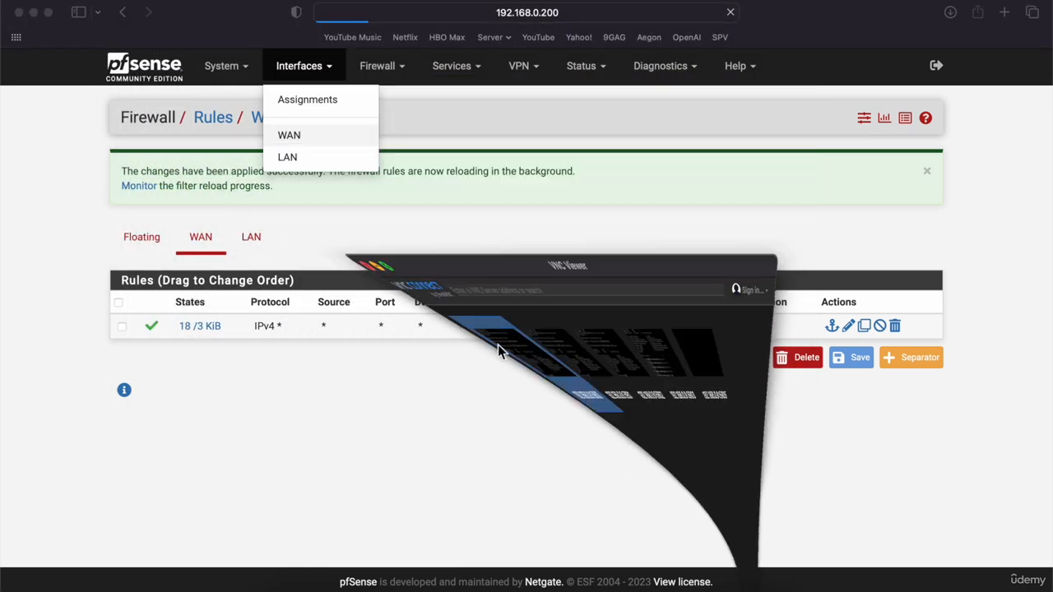
left_click(712, 589)
key("Up")
key("Return")
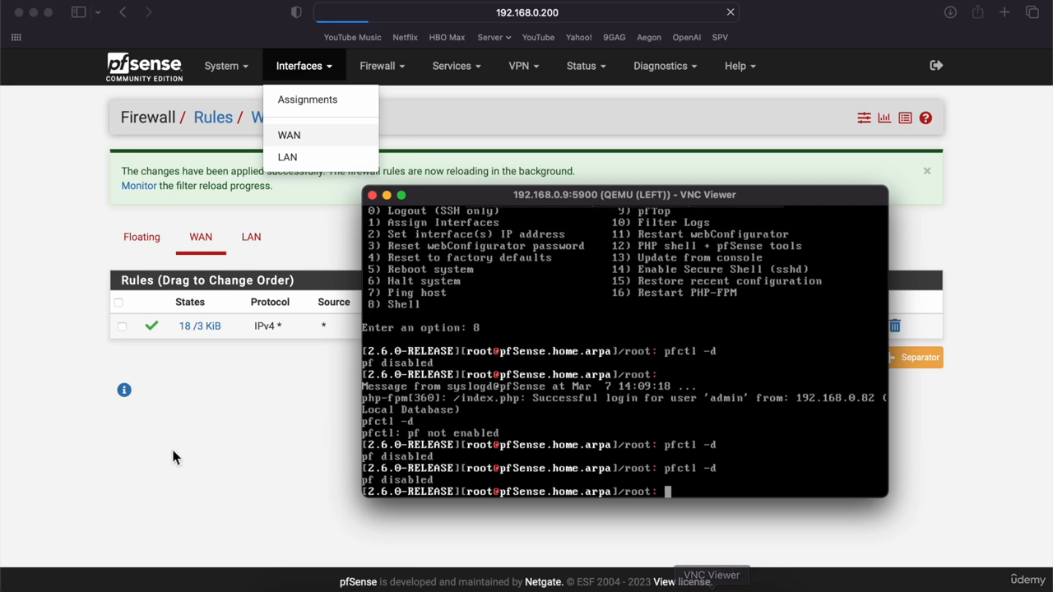
left_click(44, 414)
Open the WAN (em0) interface settings and check the static IPv4 192.168.0.200/24.
left_click(295, 136)
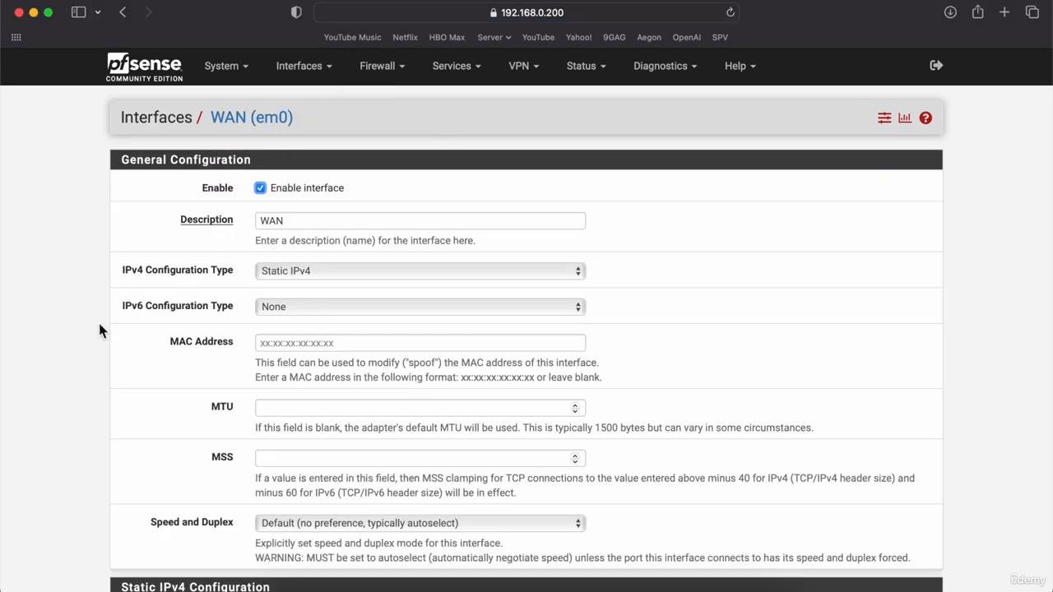
scroll(82, 371, "down", 5)
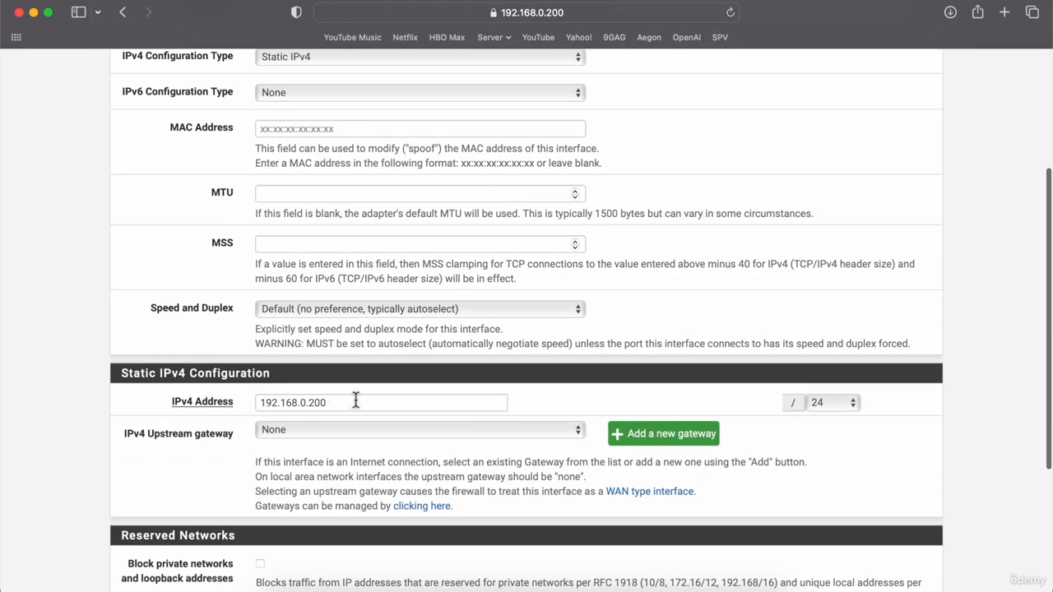
left_click_drag(356, 401, 245, 411)
left_click(56, 313)
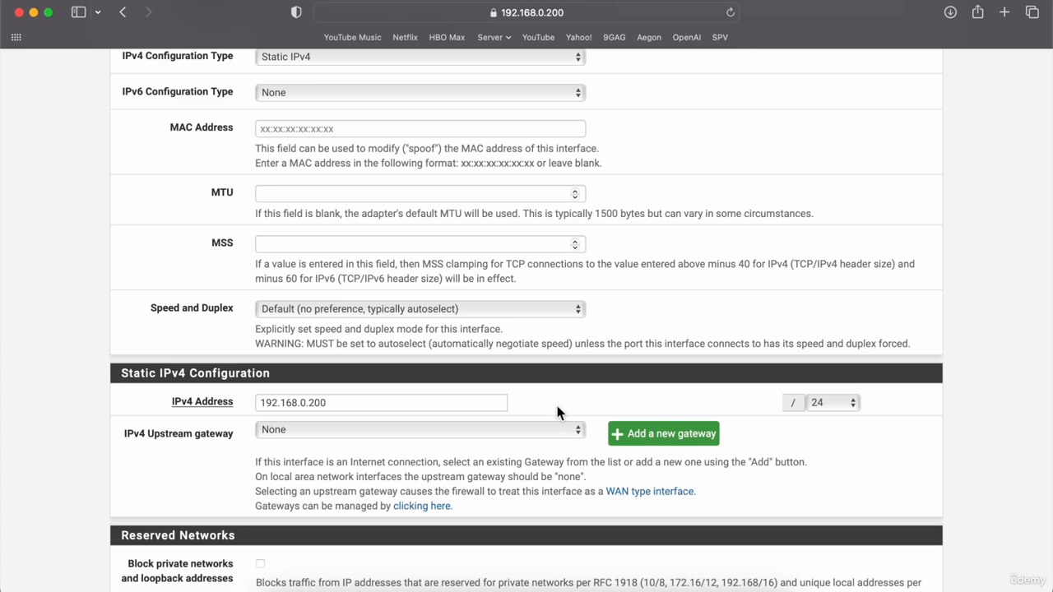
scroll(557, 406, "down", 3)
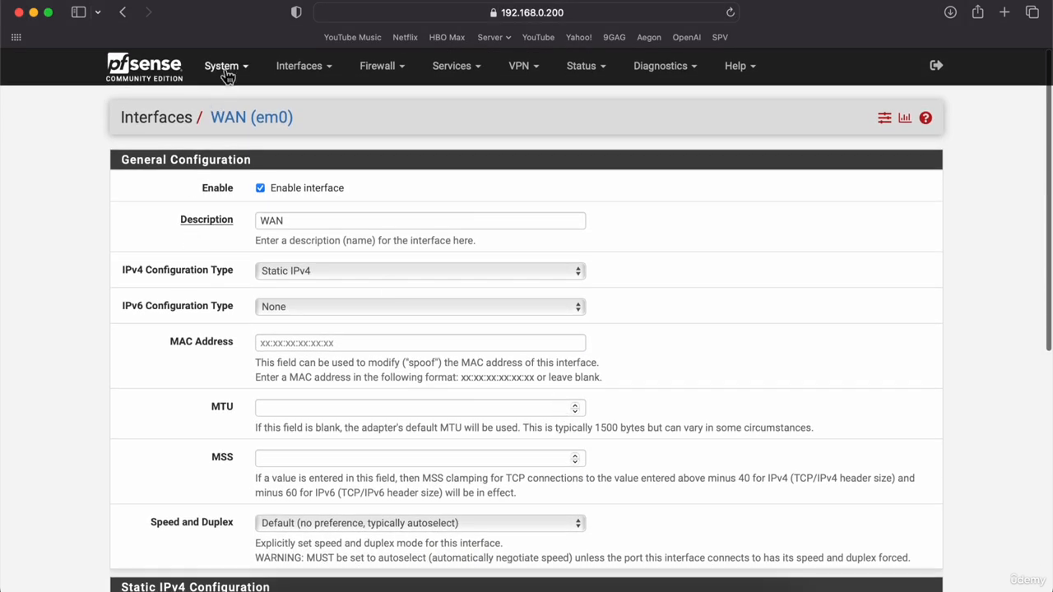
Add a new gateway named HOMW_GW with address 192.168.0.1 under System > Routing > Gateways.
left_click(228, 74)
left_click(225, 263)
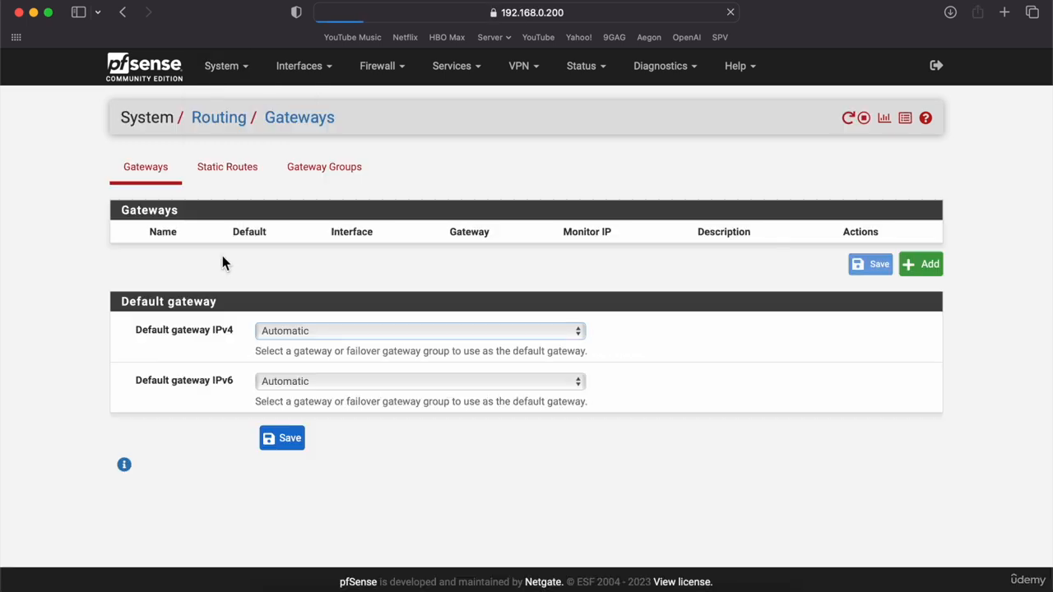
left_click(917, 265)
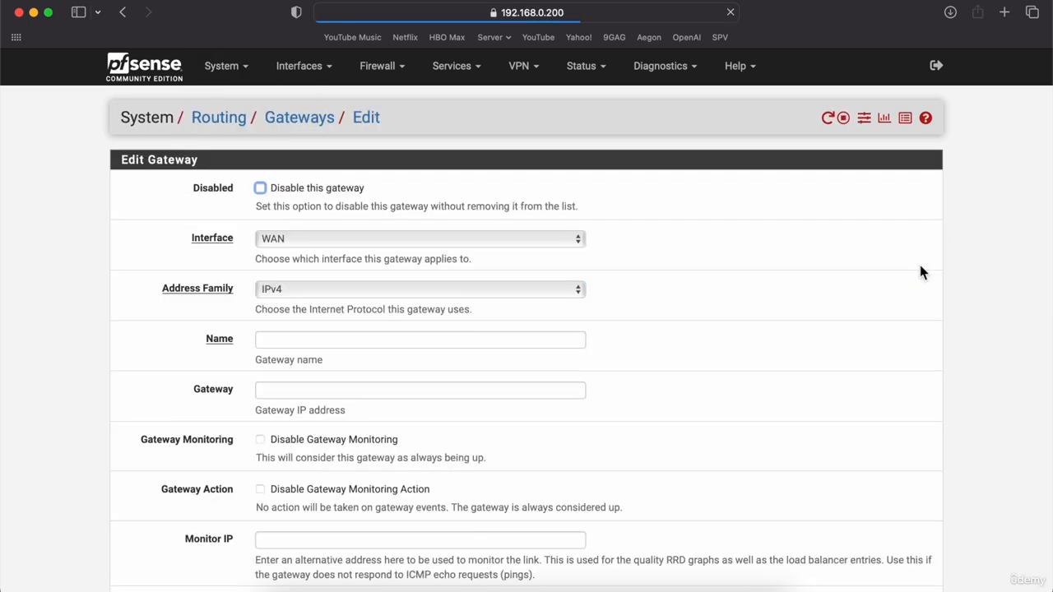
left_click(289, 338)
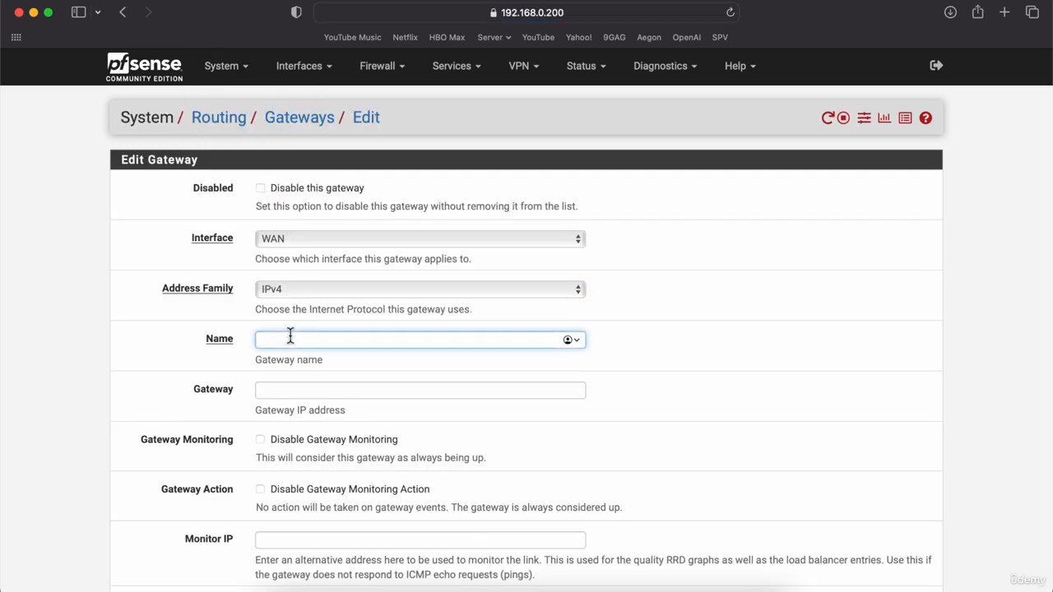
type("HOMW_GW")
left_click(304, 390)
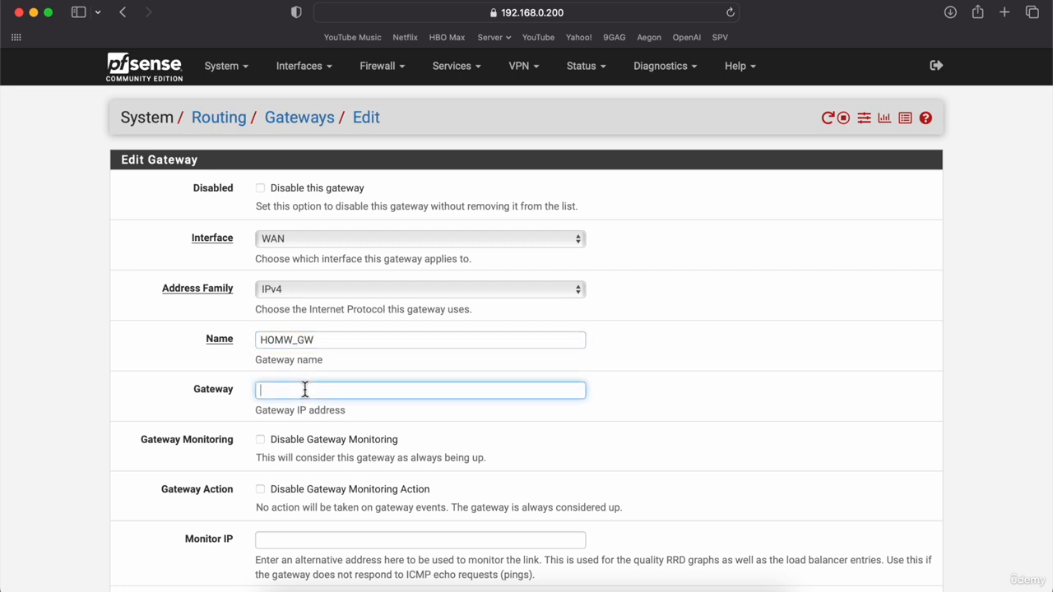
type("192.168.0.1")
Disable gateway monitoring, save and apply HOMW_GW, then switch back to GNS3.
left_click(147, 444)
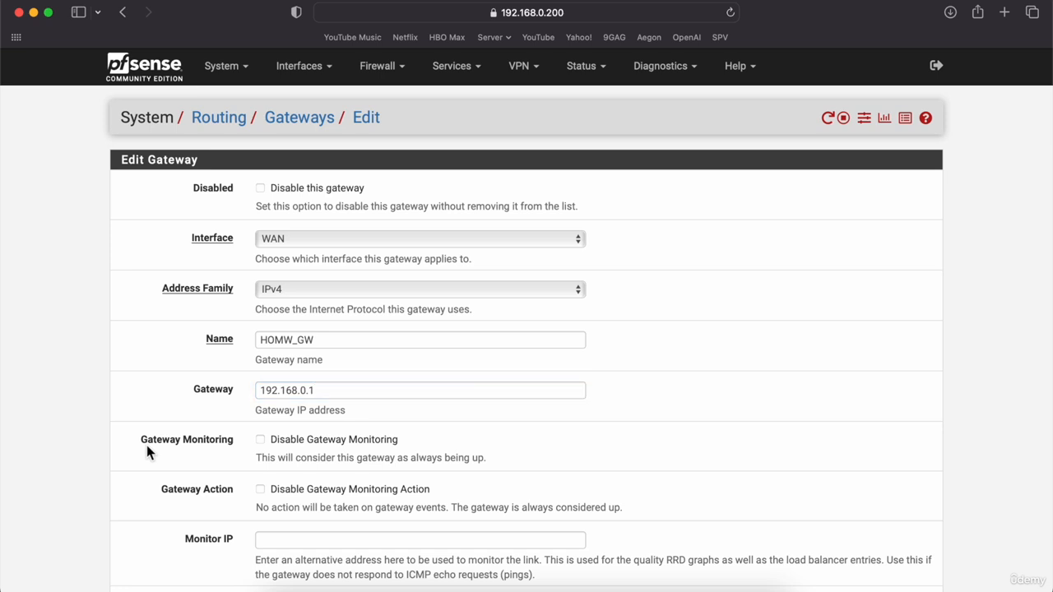
scroll(146, 445, "down", 5)
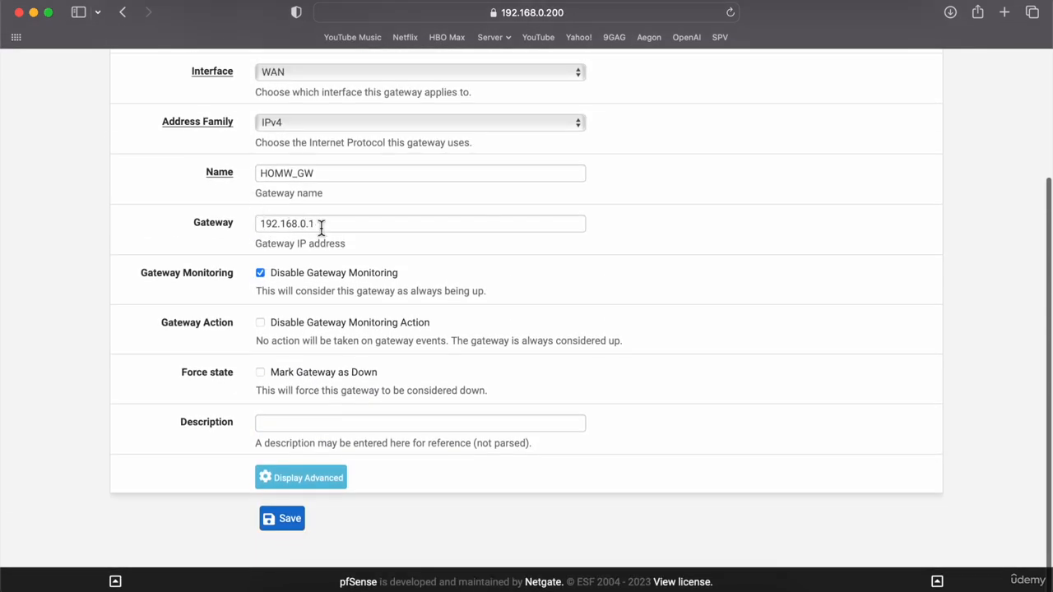
left_click(287, 518)
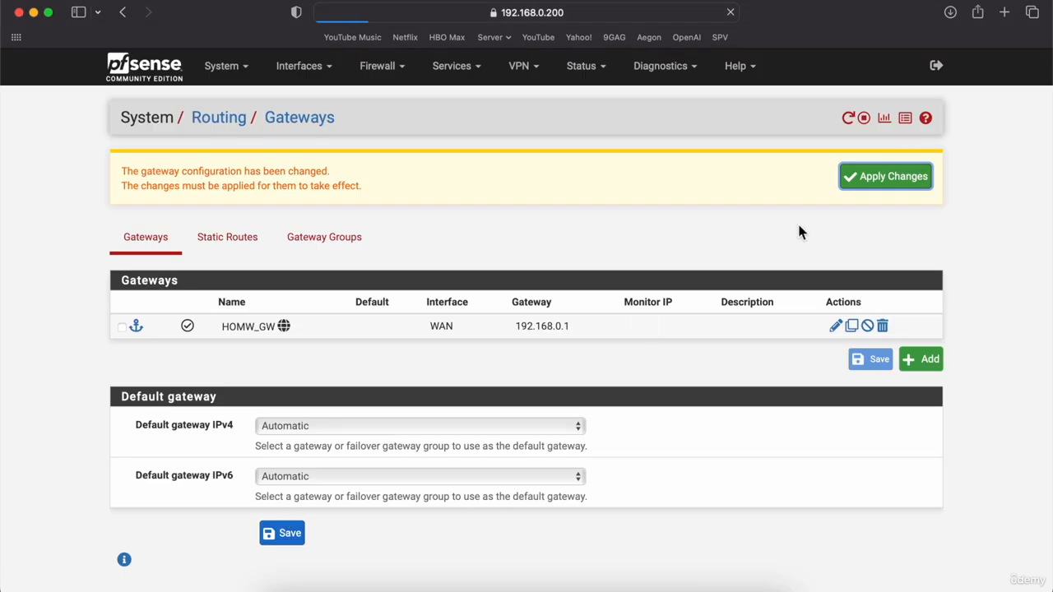
left_click(870, 183)
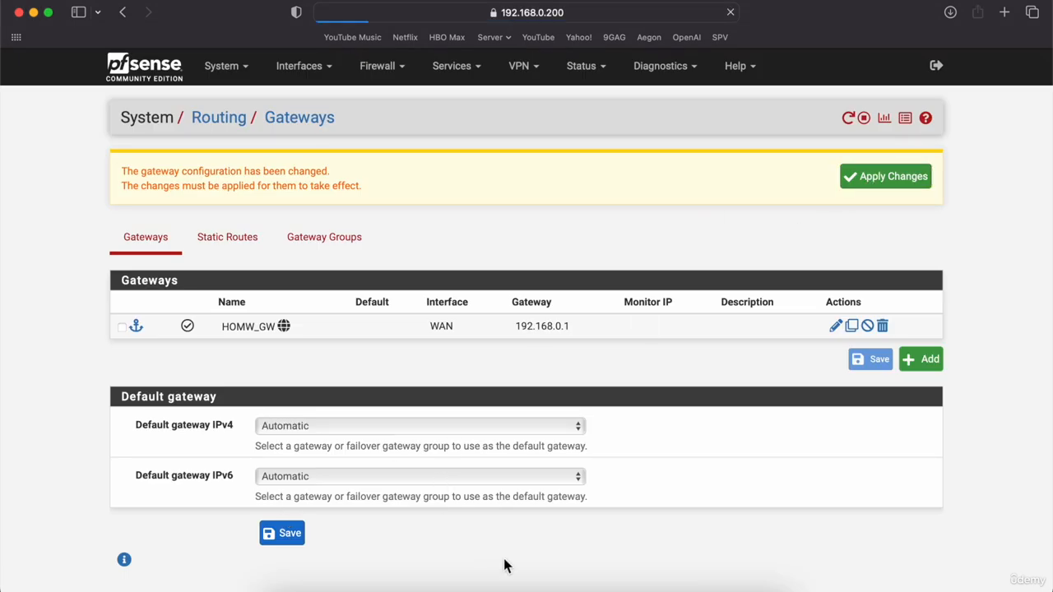
left_click(533, 584)
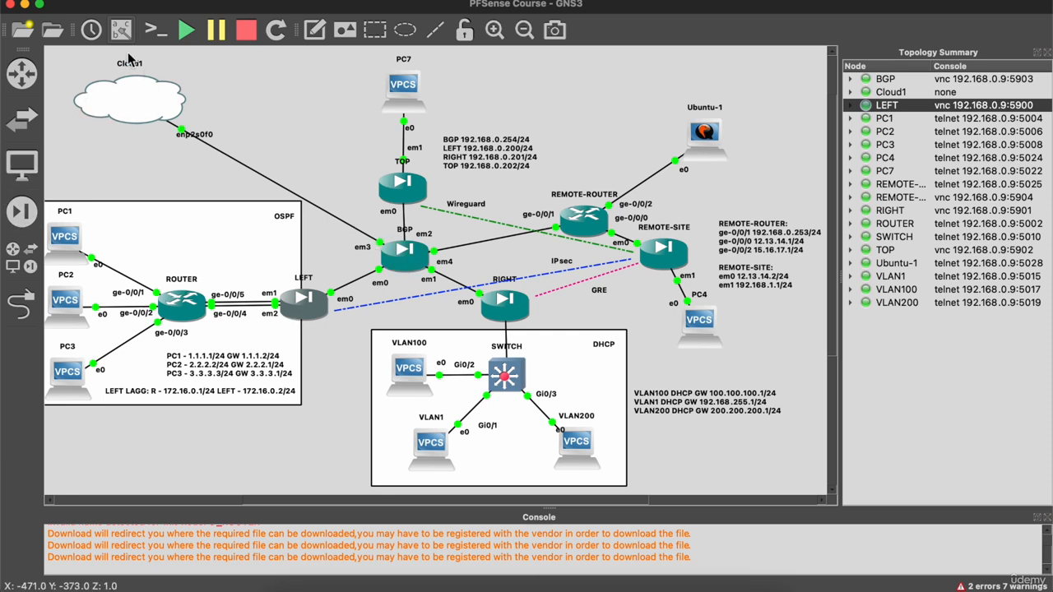
Rerun pfctl -d on the LEFT firewall's console to disable its packet filter again.
mouse_move(145, 96)
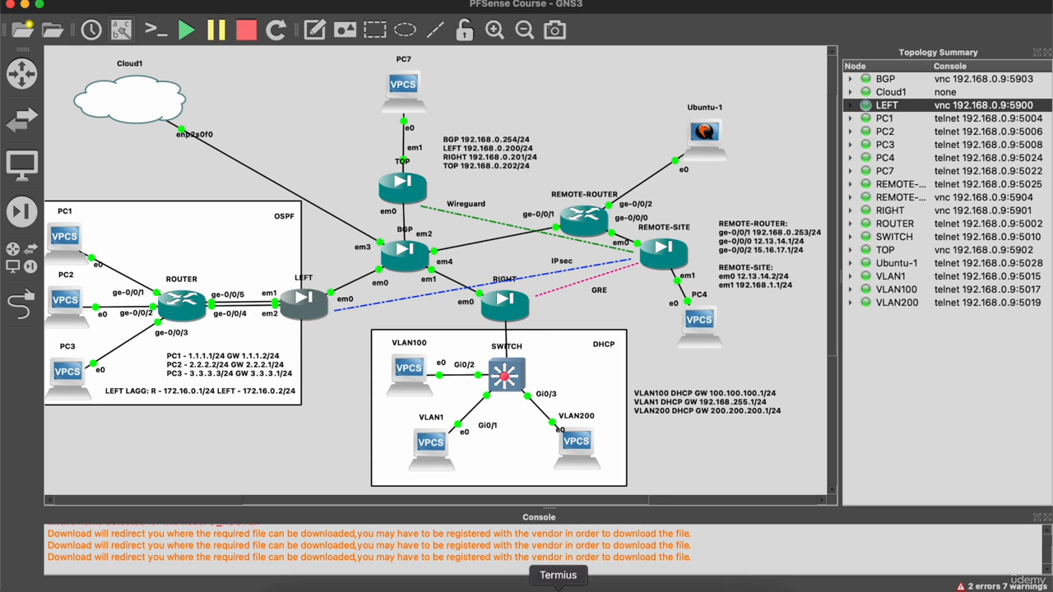
left_click(687, 587)
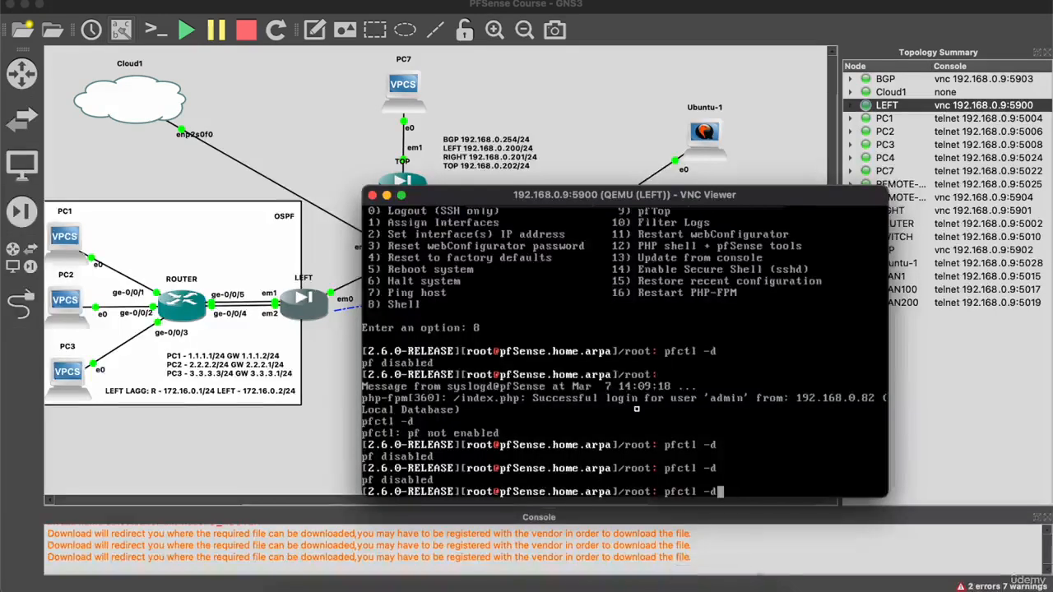
key("Return")
Make HOMW_GW the default IPv4 gateway, then save and apply the change.
left_click(301, 585)
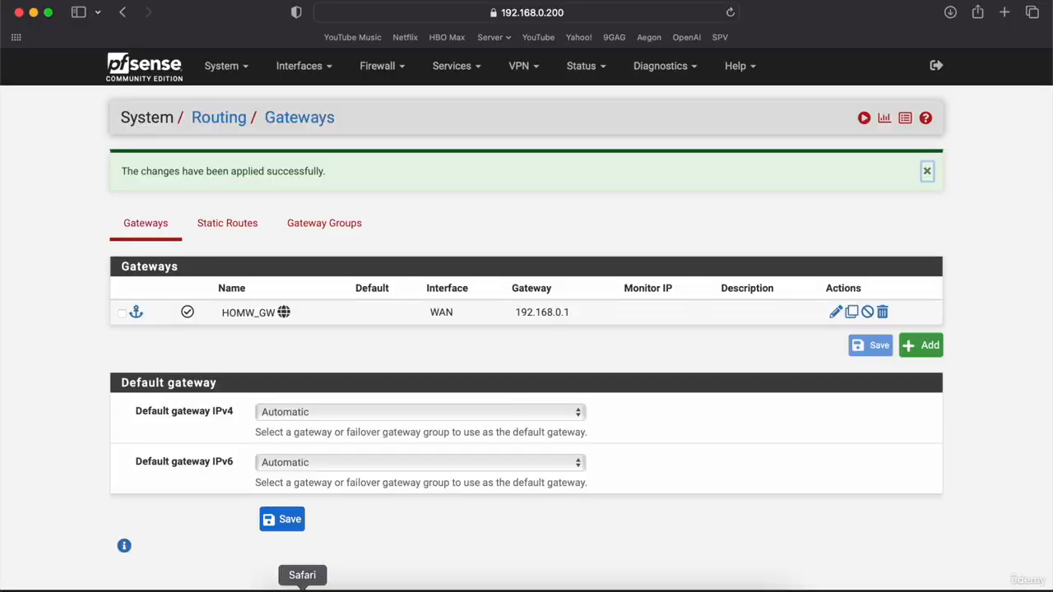
left_click(475, 416)
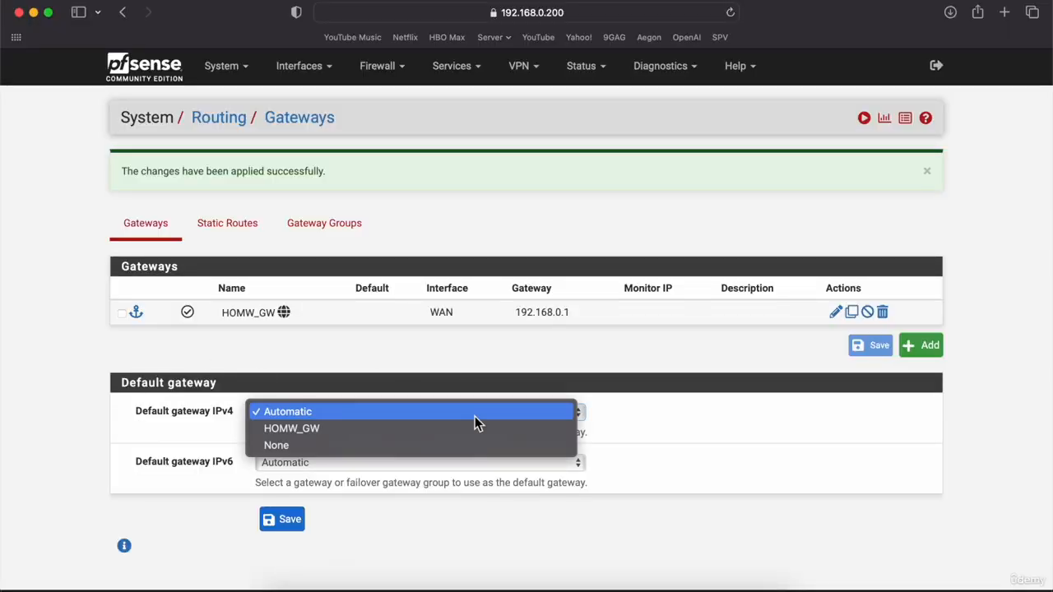
left_click(429, 426)
left_click(286, 522)
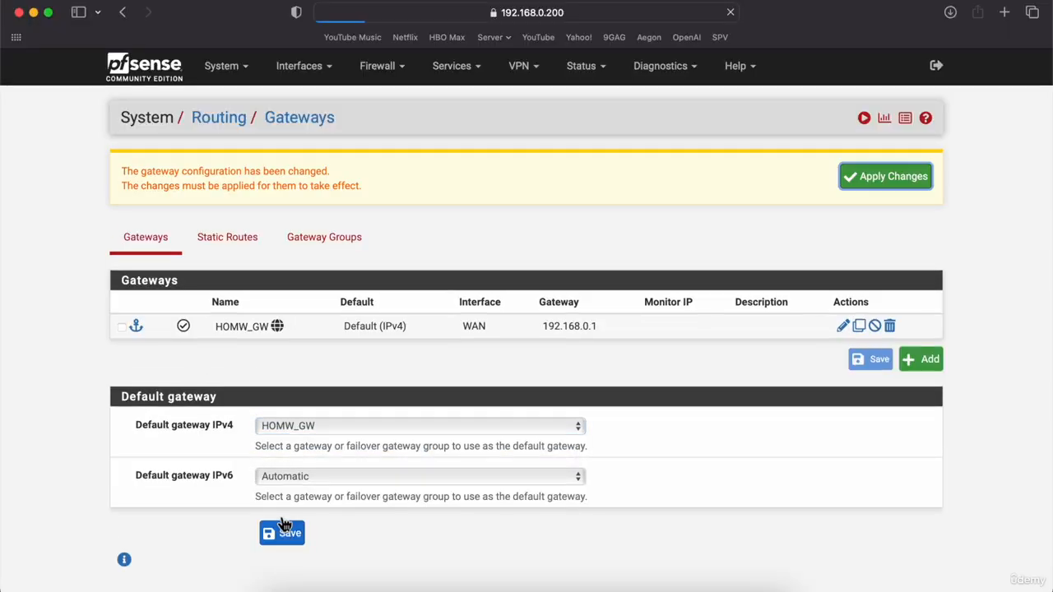
left_click(863, 186)
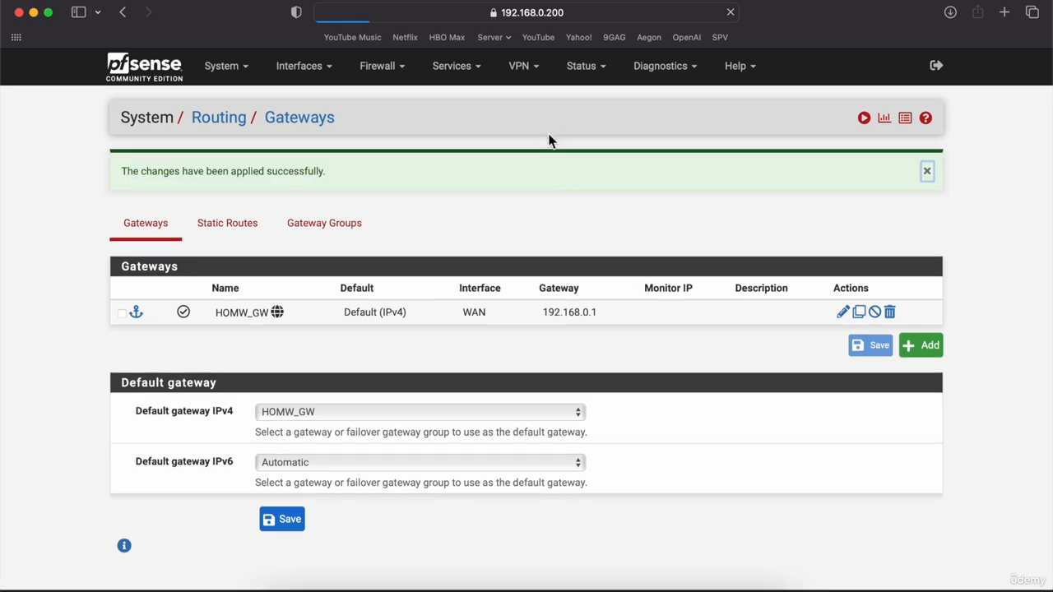
left_click(691, 74)
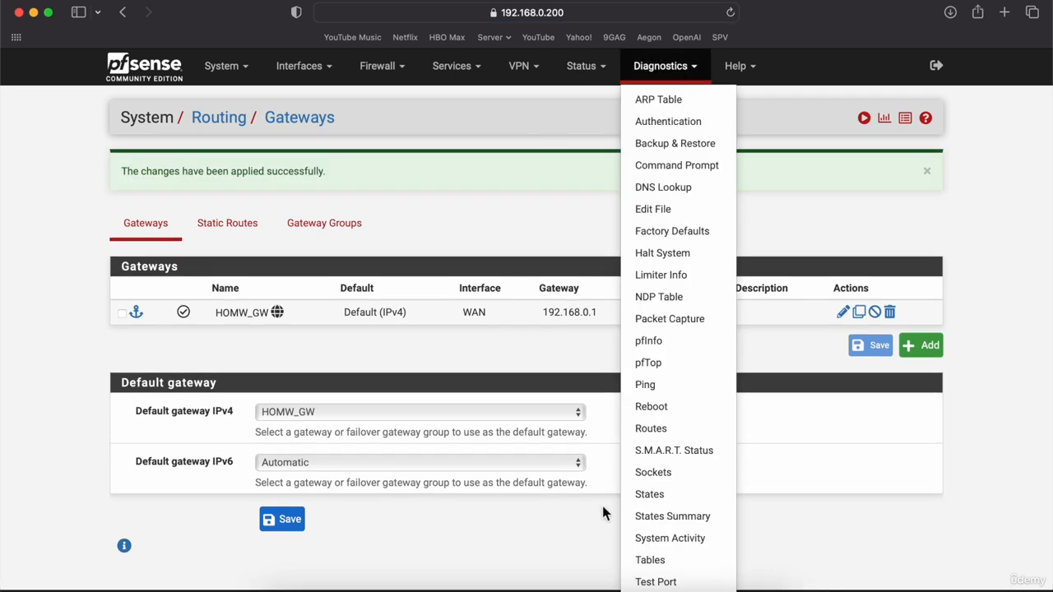
Submit a normal reboot of LEFT from Diagnostics > Reboot and minimize the browser.
left_click(676, 404)
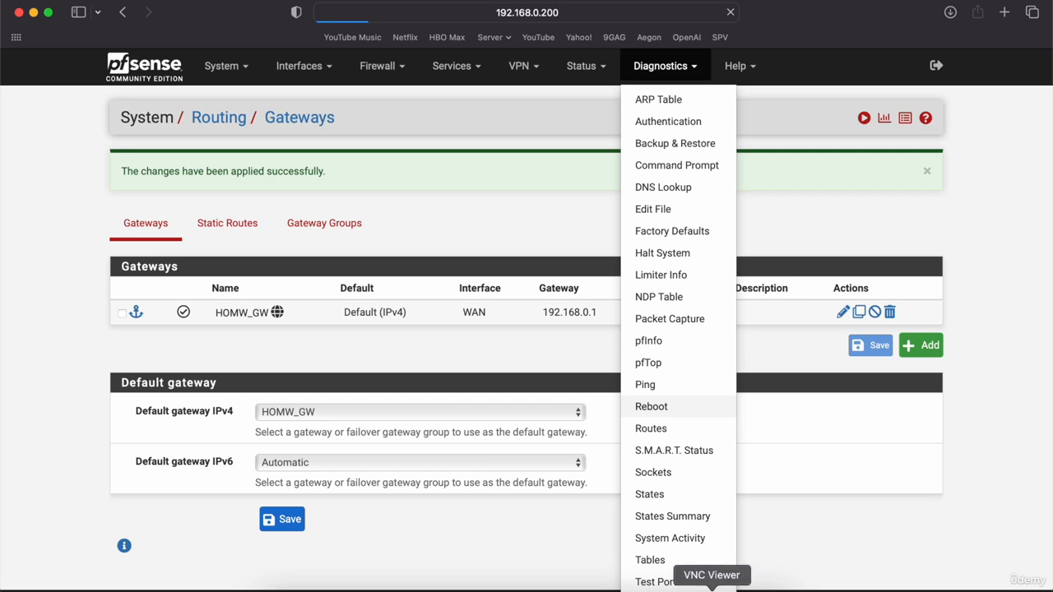
left_click(712, 589)
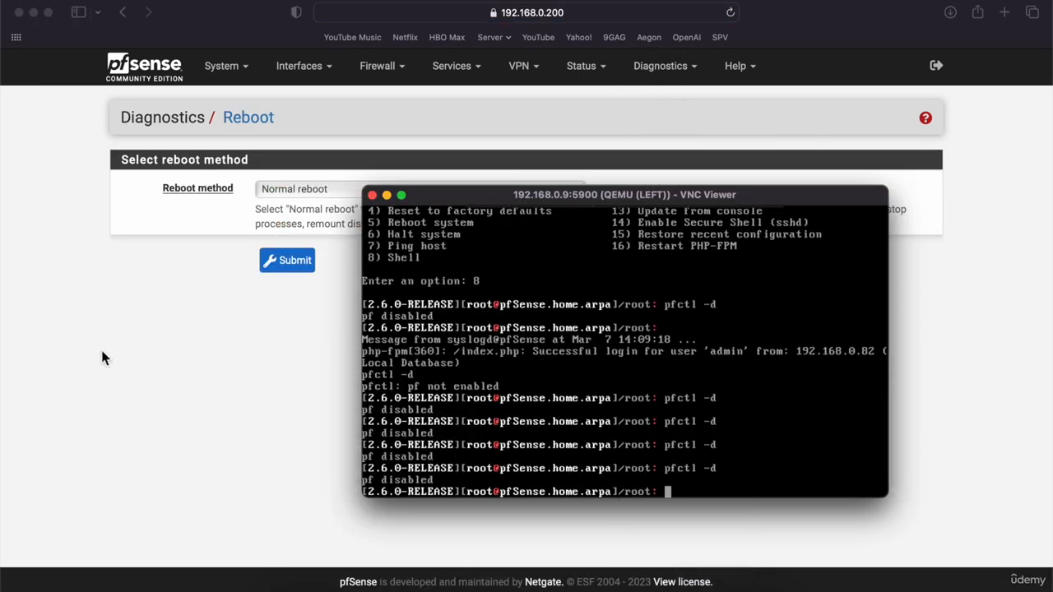
left_click(100, 347)
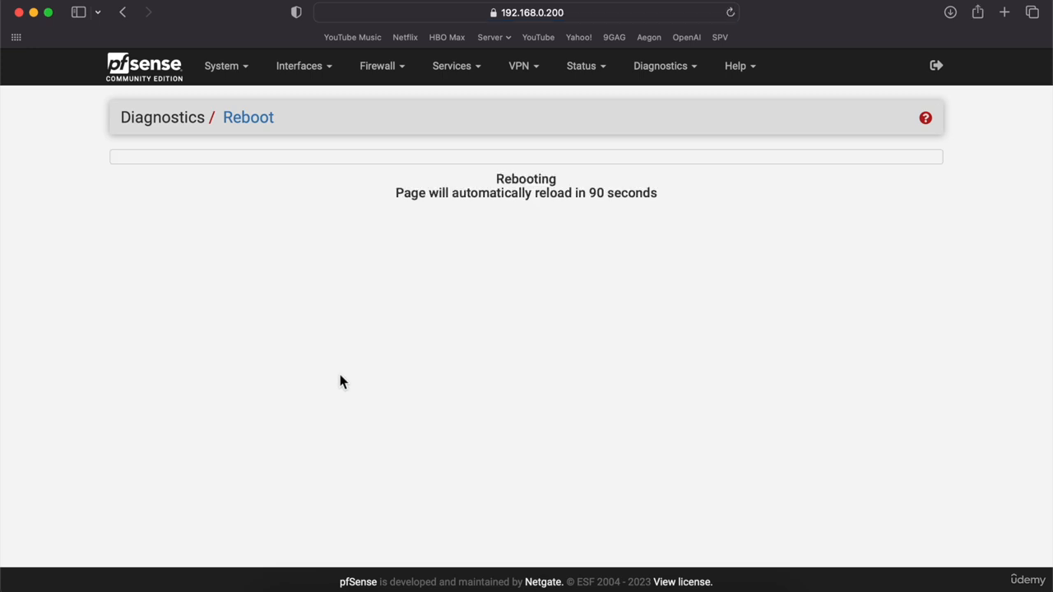
left_click(33, 12)
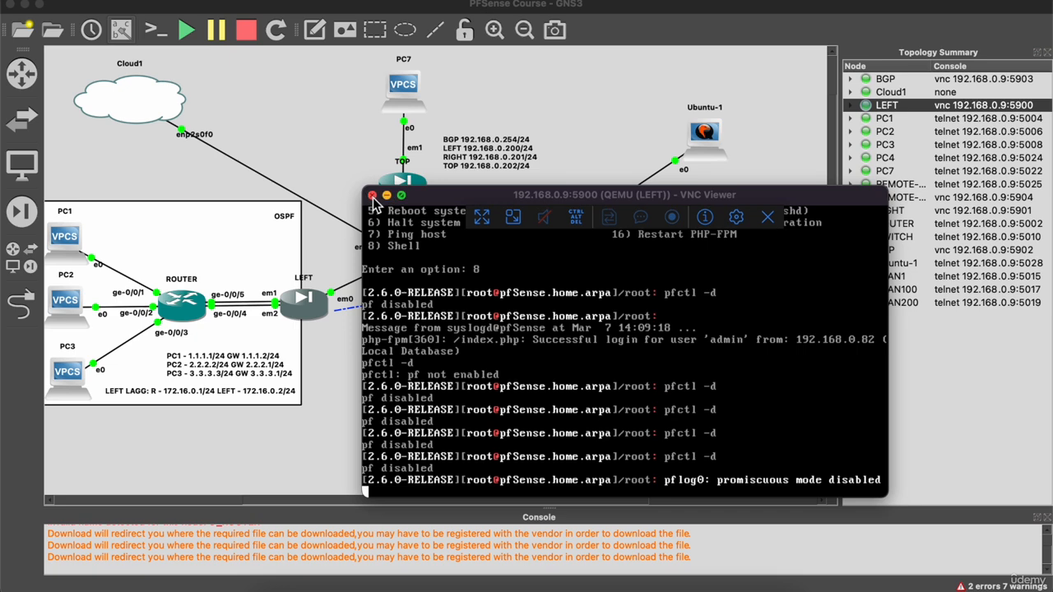
Close the LEFT console and open the TOP firewall's VNC console from the saved connections.
left_click(373, 195)
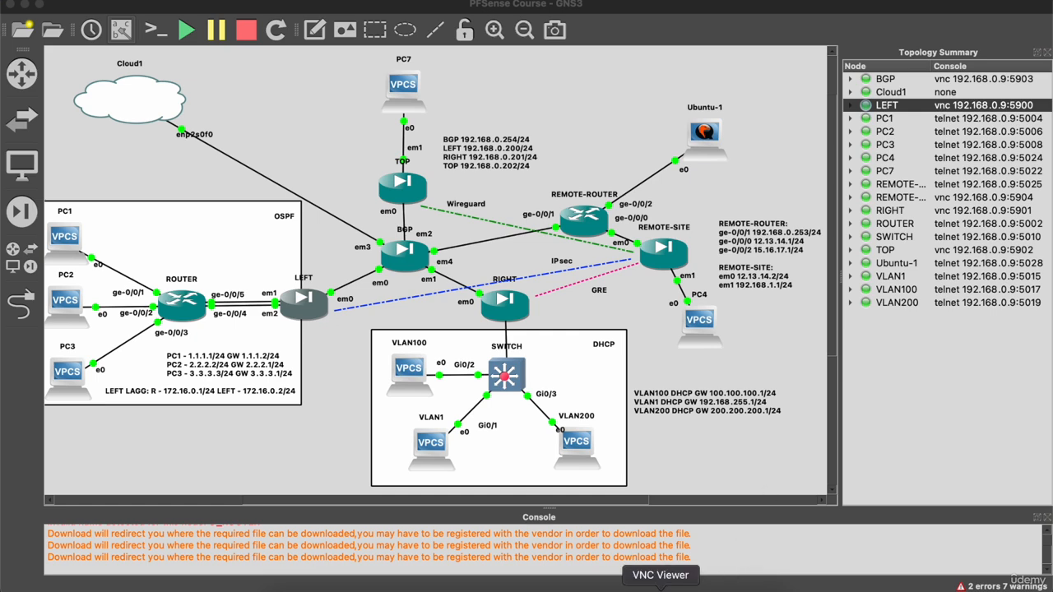
left_click(661, 587)
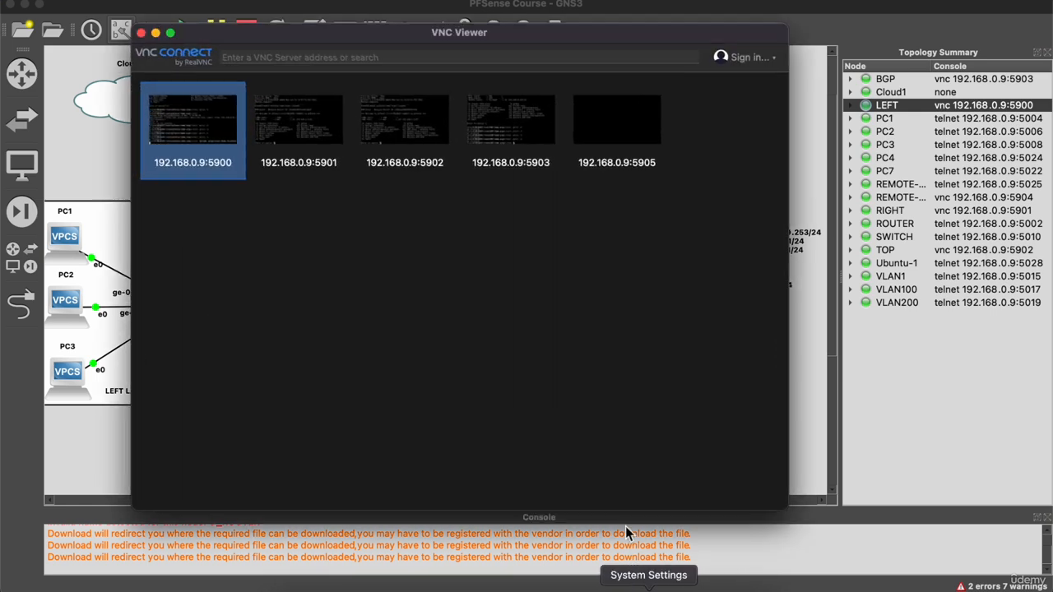
left_click(416, 117)
double_click(415, 117)
left_click(155, 33)
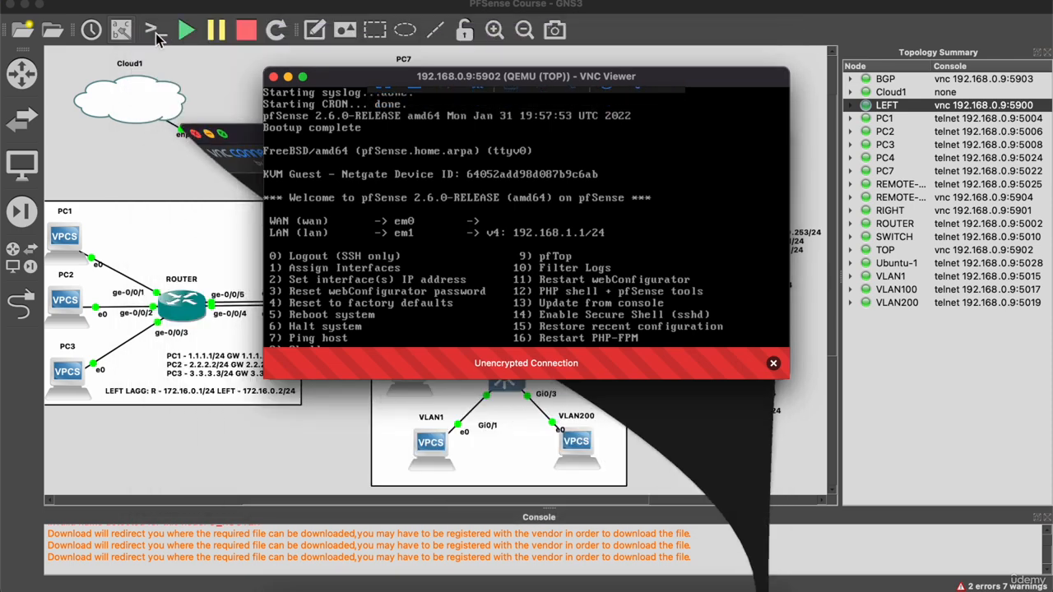
left_click_drag(459, 82, 600, 181)
Set TOP's WAN statically to 192.168.0.202/24 with no gateway and no DHCP/DHCP6.
type("2")
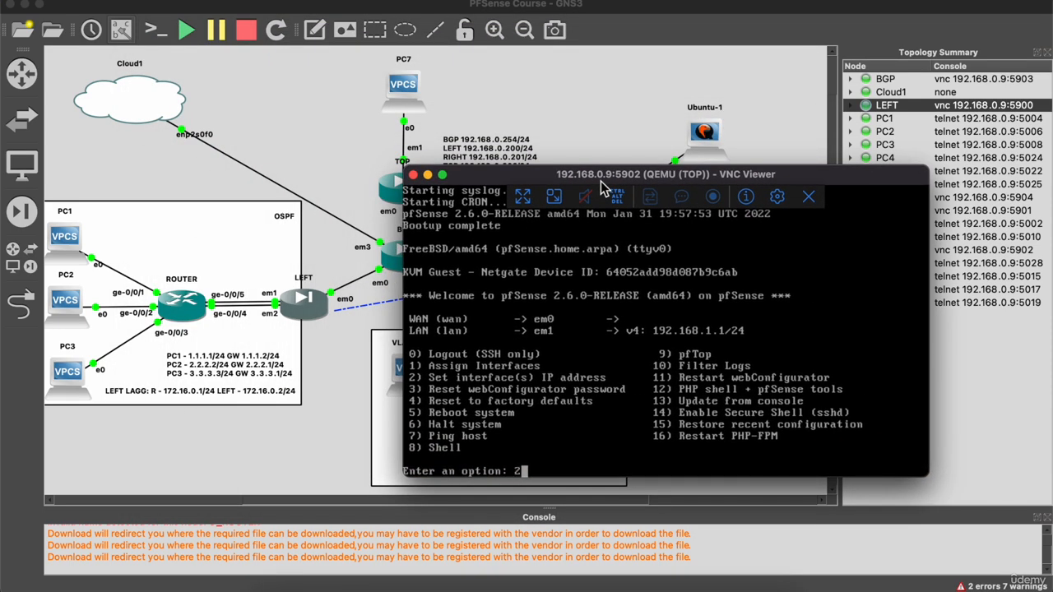
key("Return")
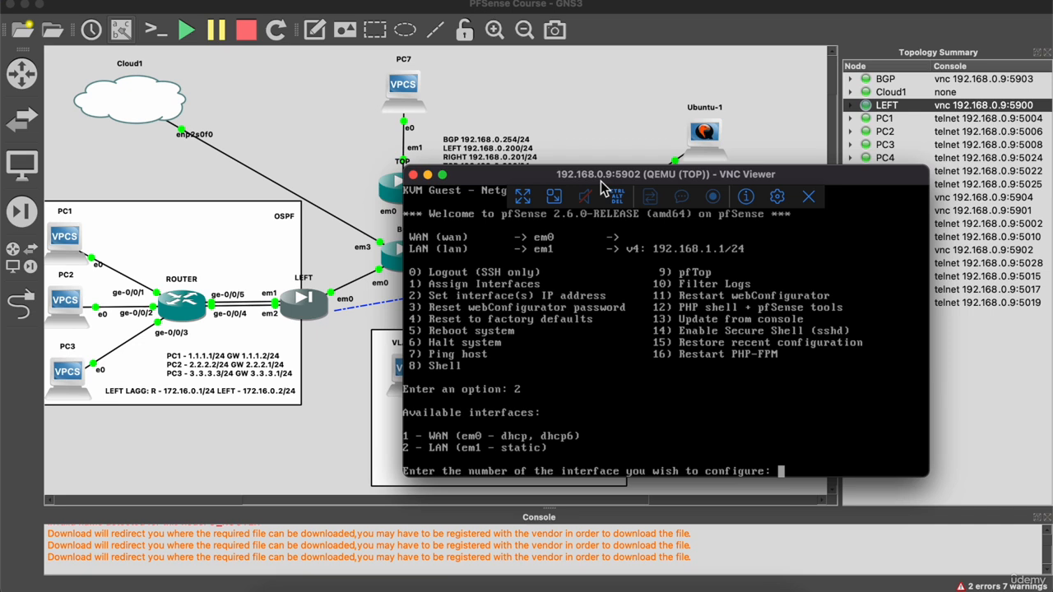
type("1")
key("Return")
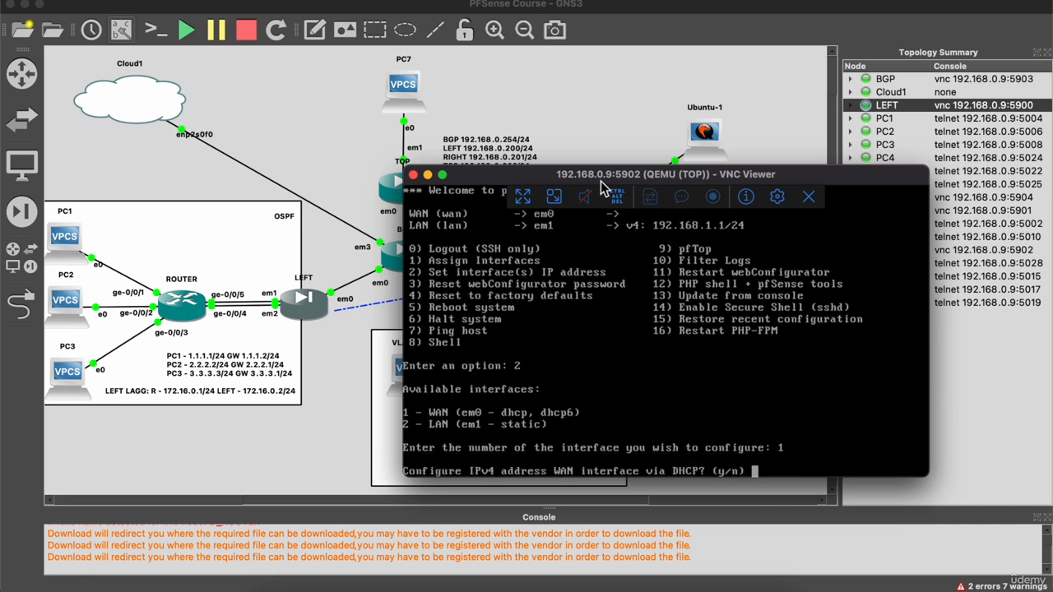
type("n")
key("Return")
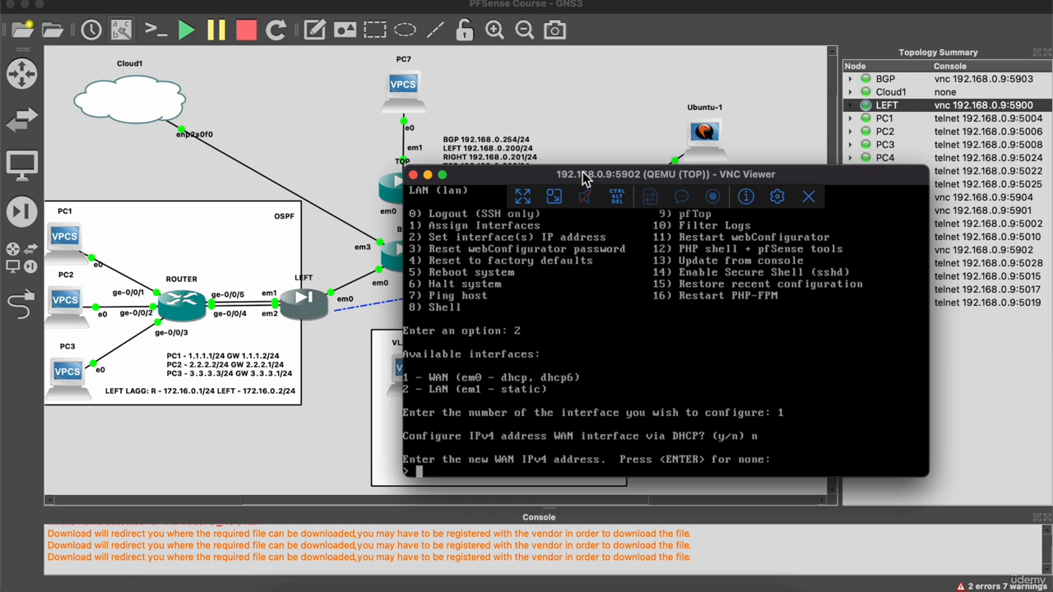
left_click_drag(584, 176, 583, 191)
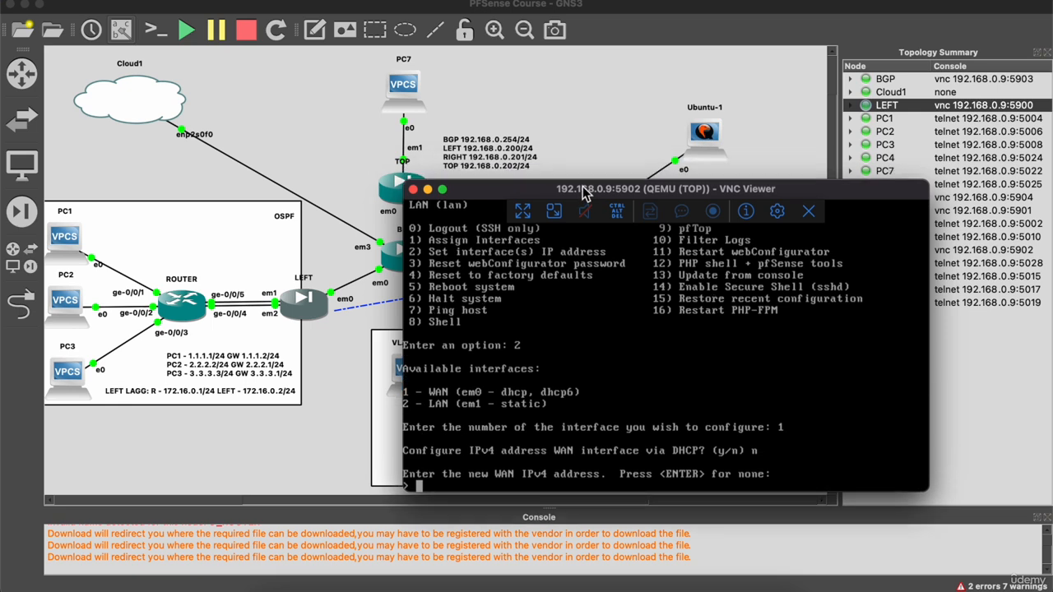
type("192.168.0.202/24")
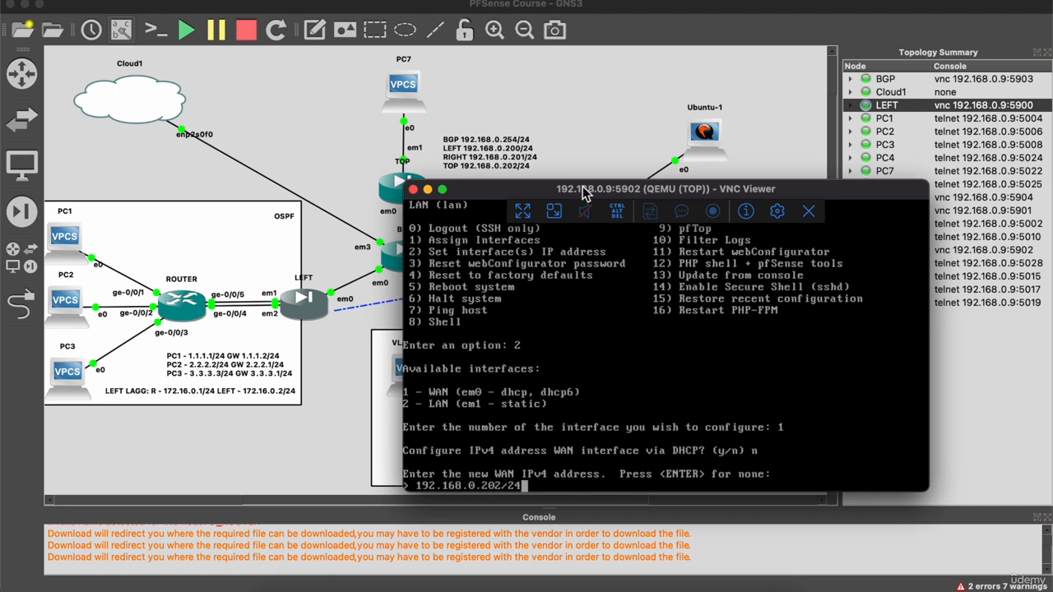
key("Return")
key("Return")
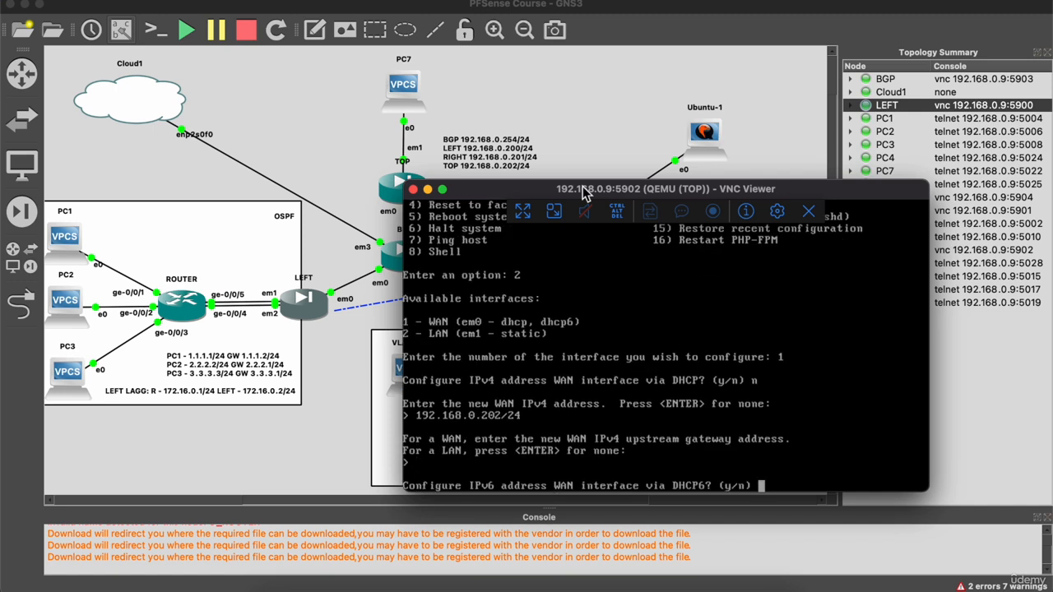
type("n")
key("Return")
key("Return")
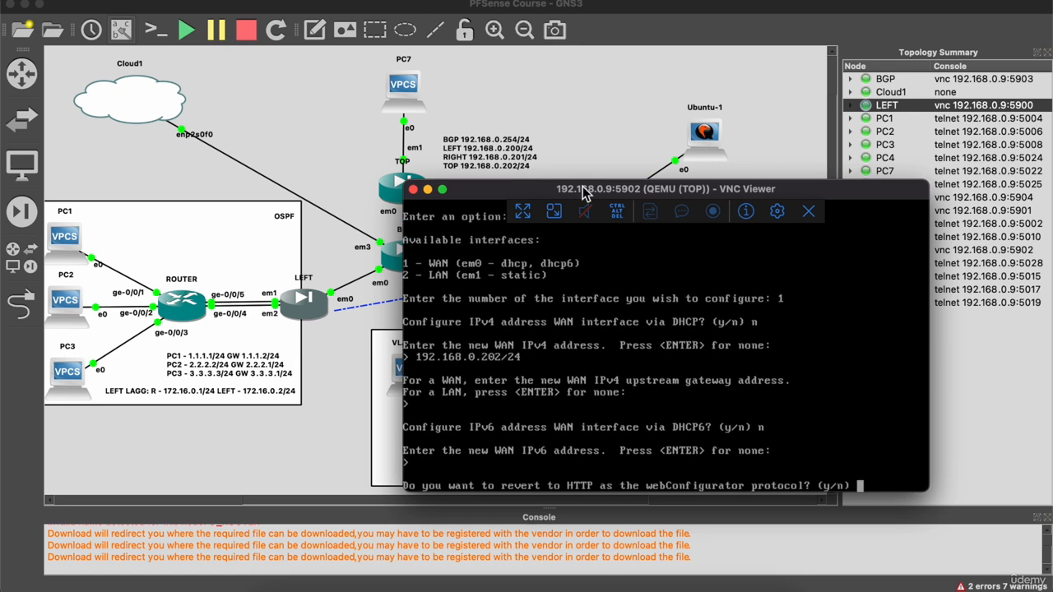
type("n")
key("Return")
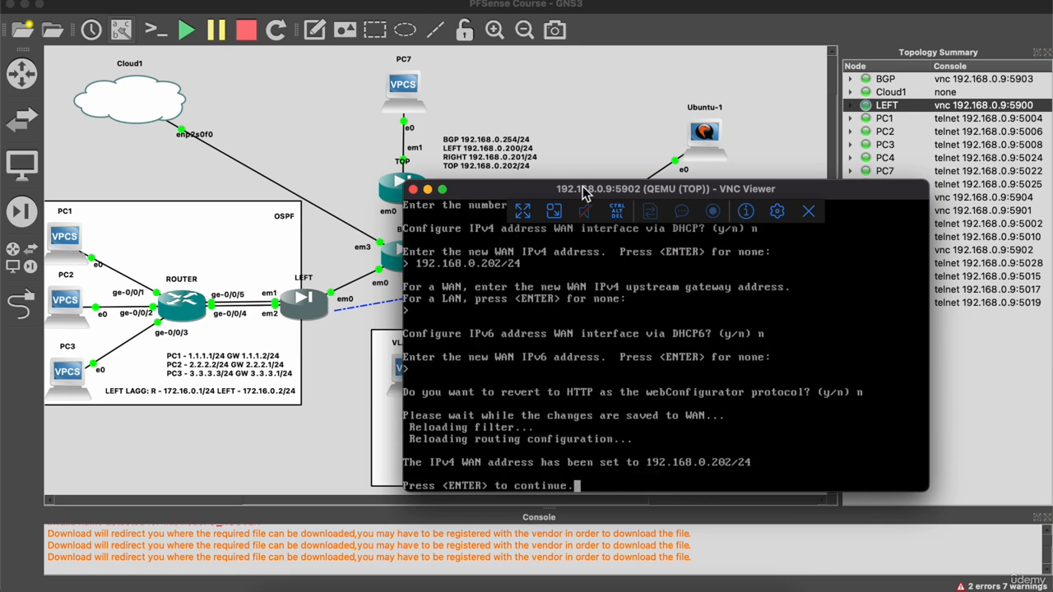
key("Return")
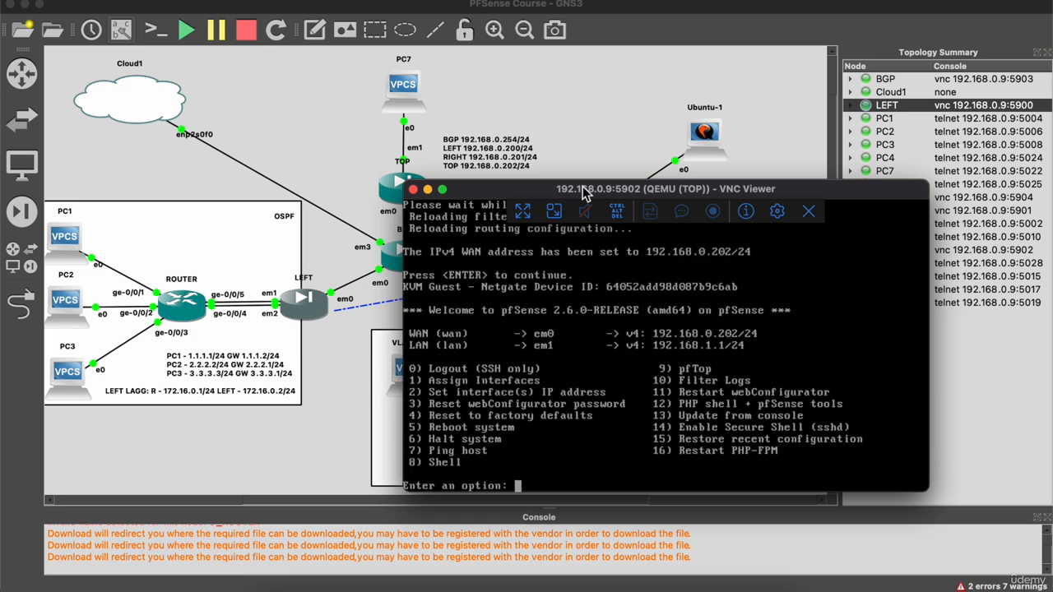
Open the shell with option 8 and run pfctl -d to disable the packet filter.
type("8")
key("Return")
type("p")
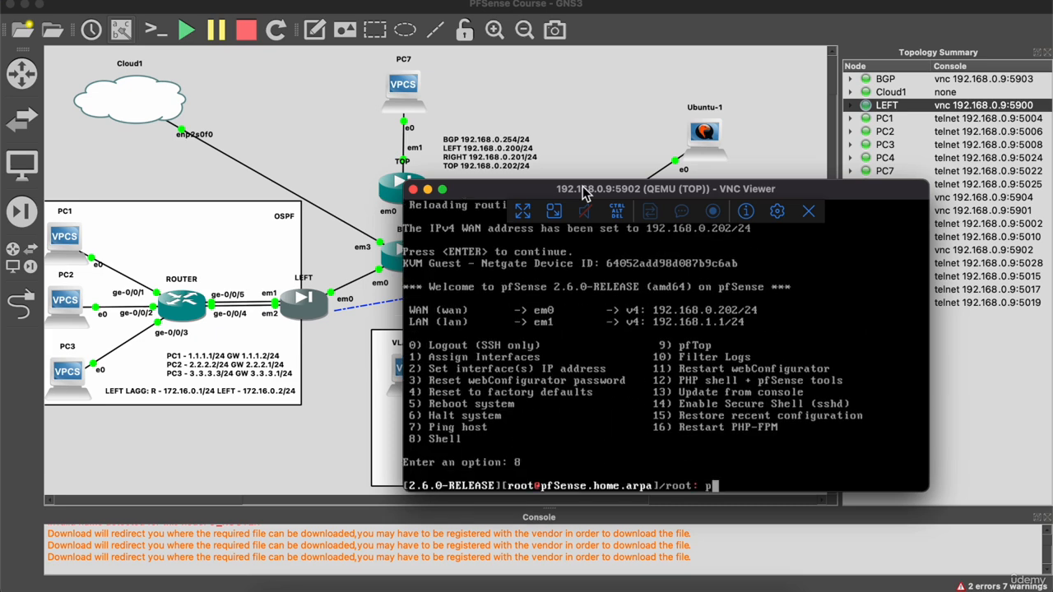
type("fctl -d")
key("Return")
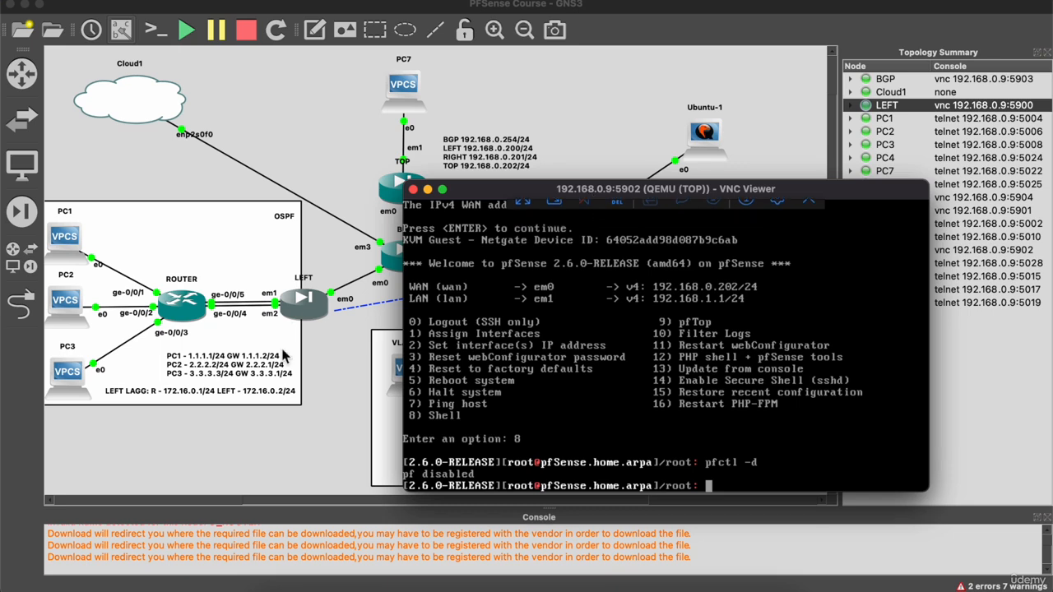
Load 192.168.0.202 in a new Safari tab.
left_click(292, 587)
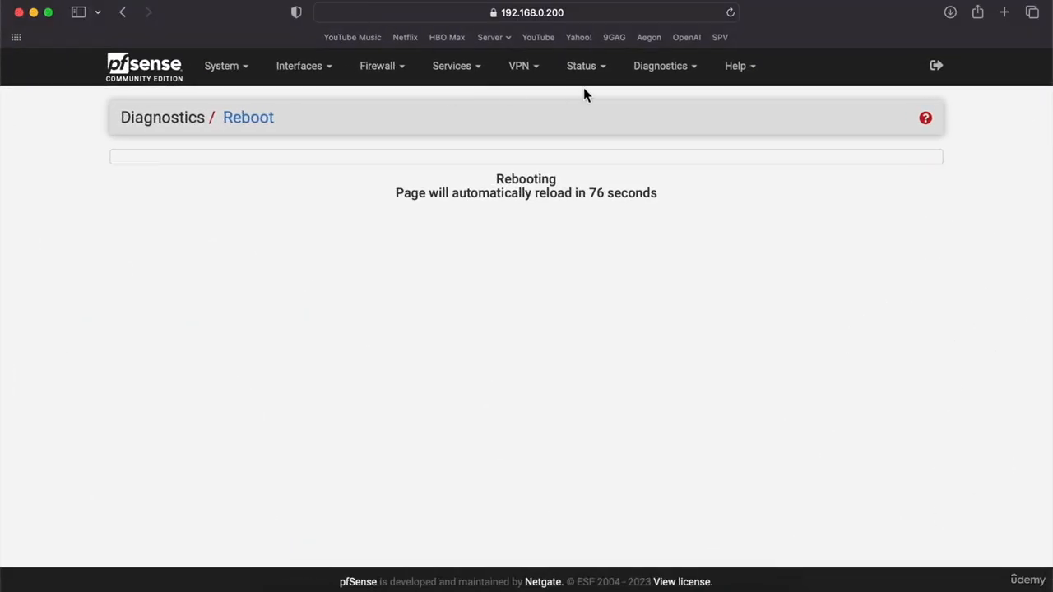
left_click(1004, 13)
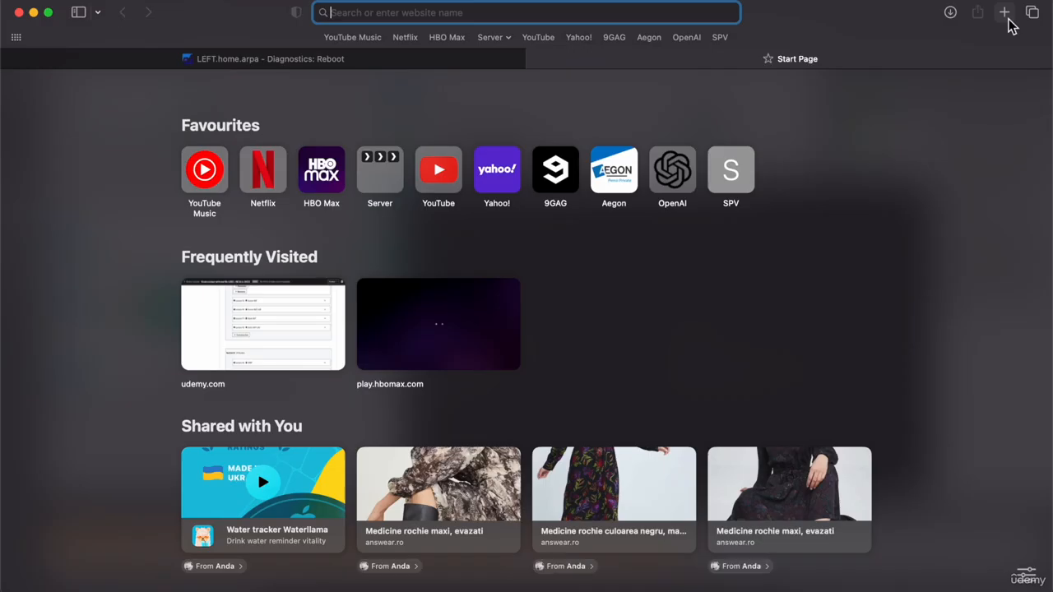
type("192.168.")
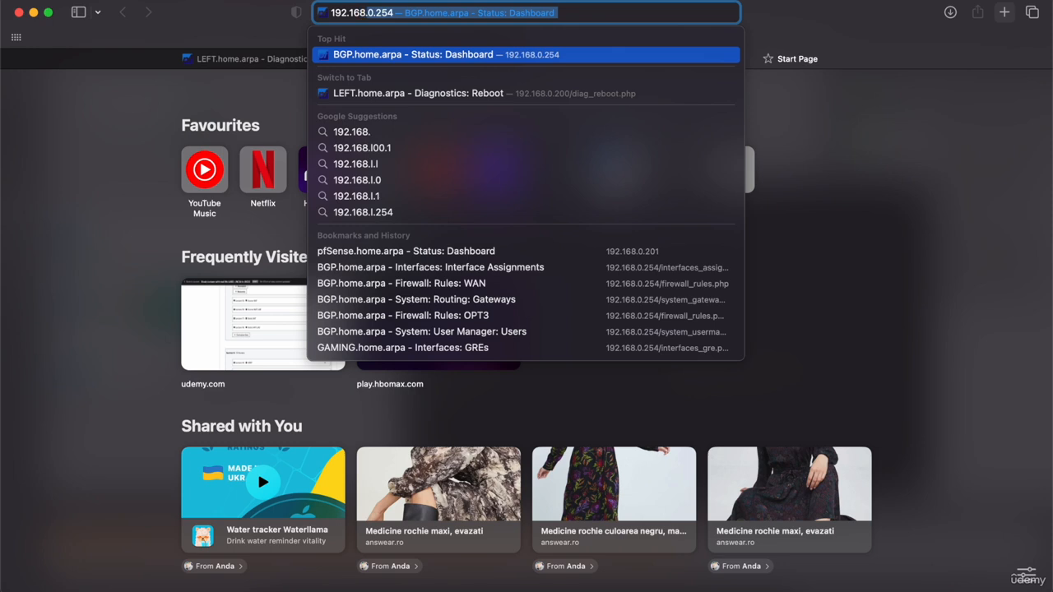
type("0.202")
key("Return")
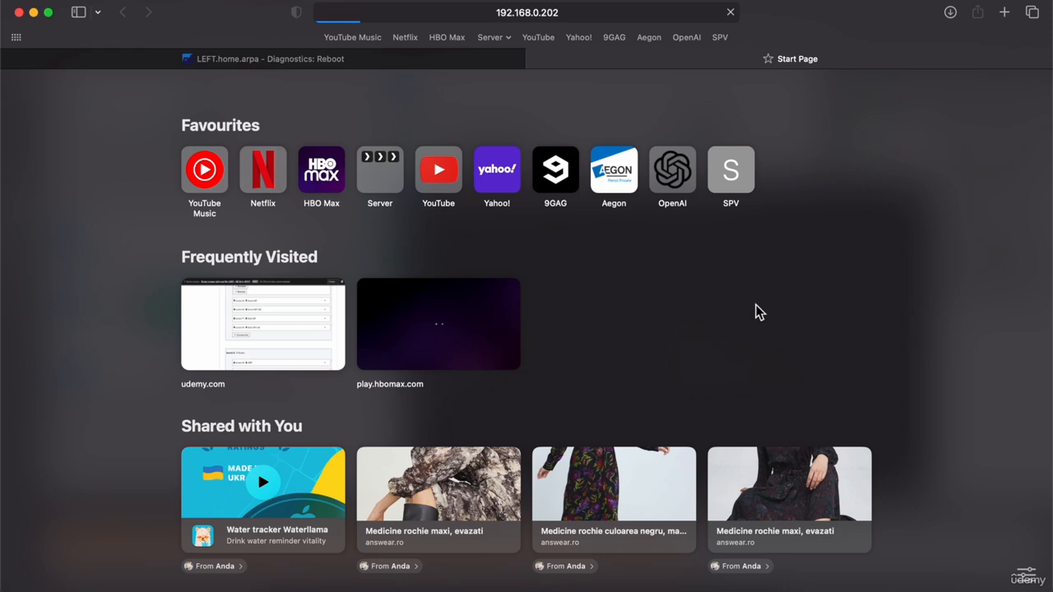
Rerun pfctl -d on TOP, then bypass the certificate warning to reach the login page.
left_click(711, 588)
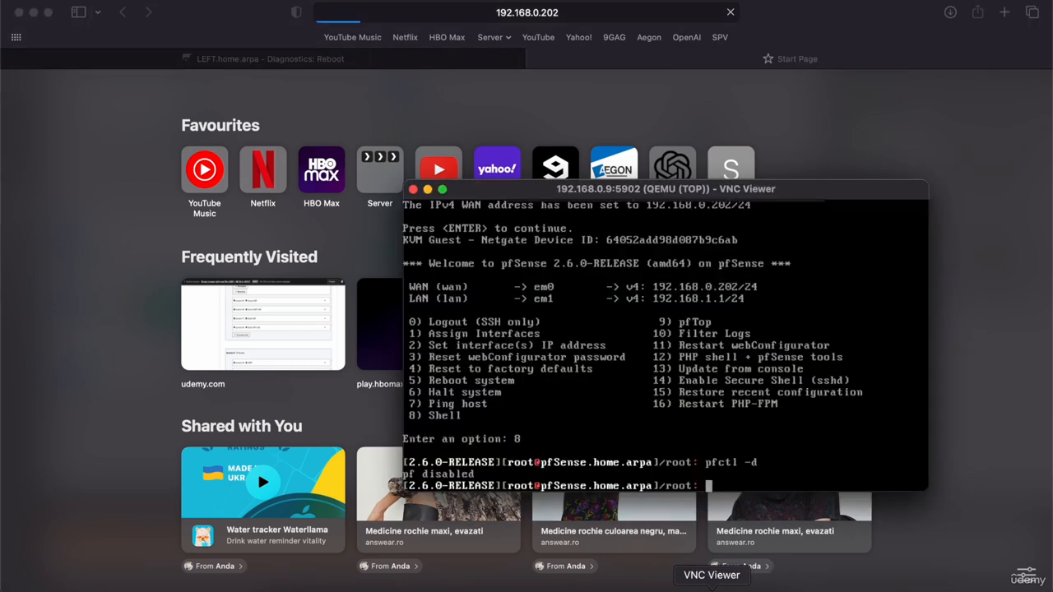
key("Up")
key("Return")
left_click(244, 299)
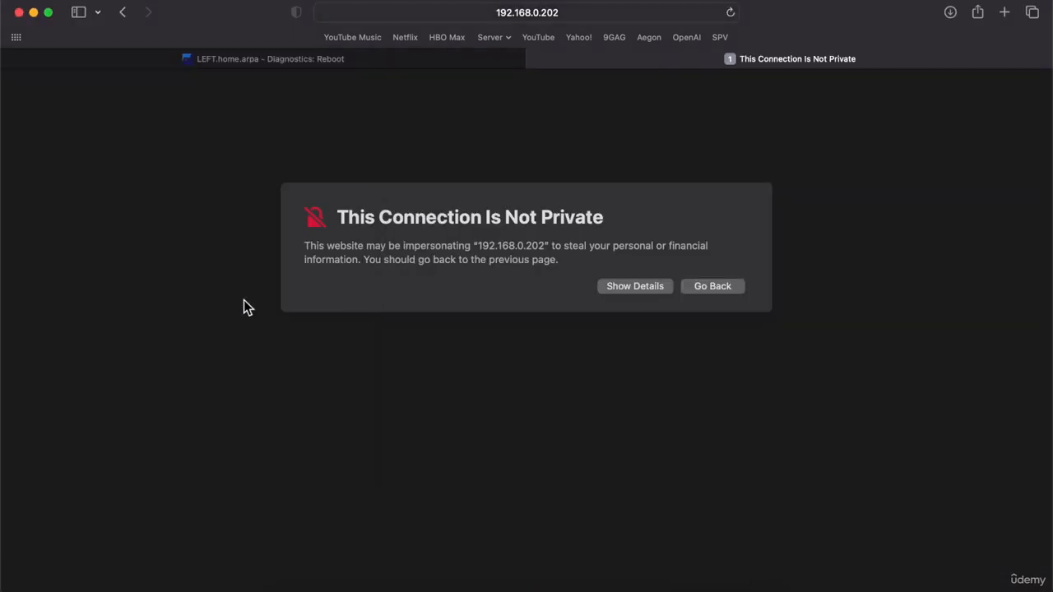
left_click(665, 285)
left_click(725, 375)
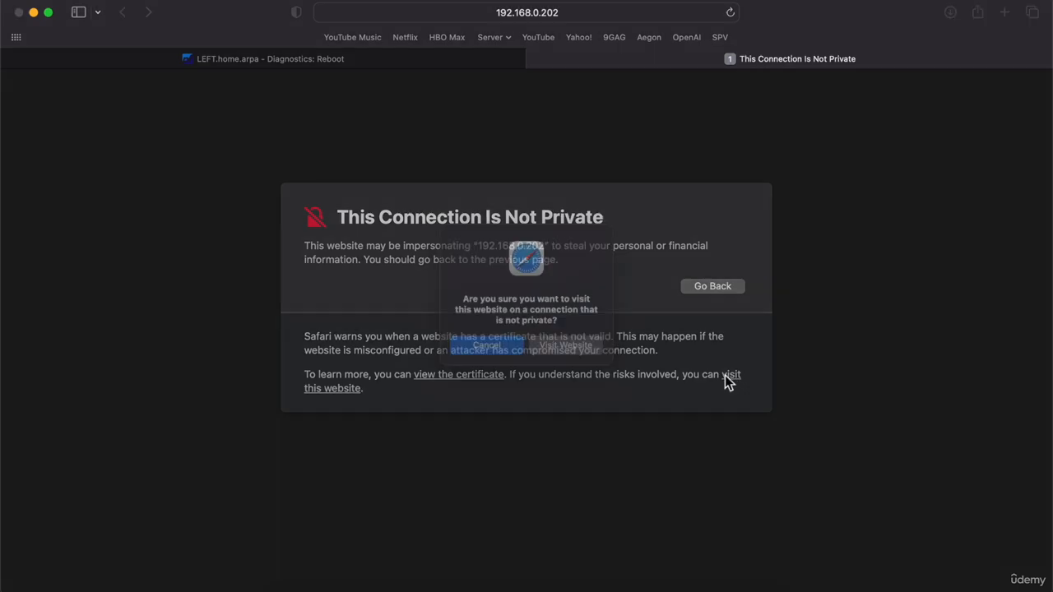
left_click(587, 354)
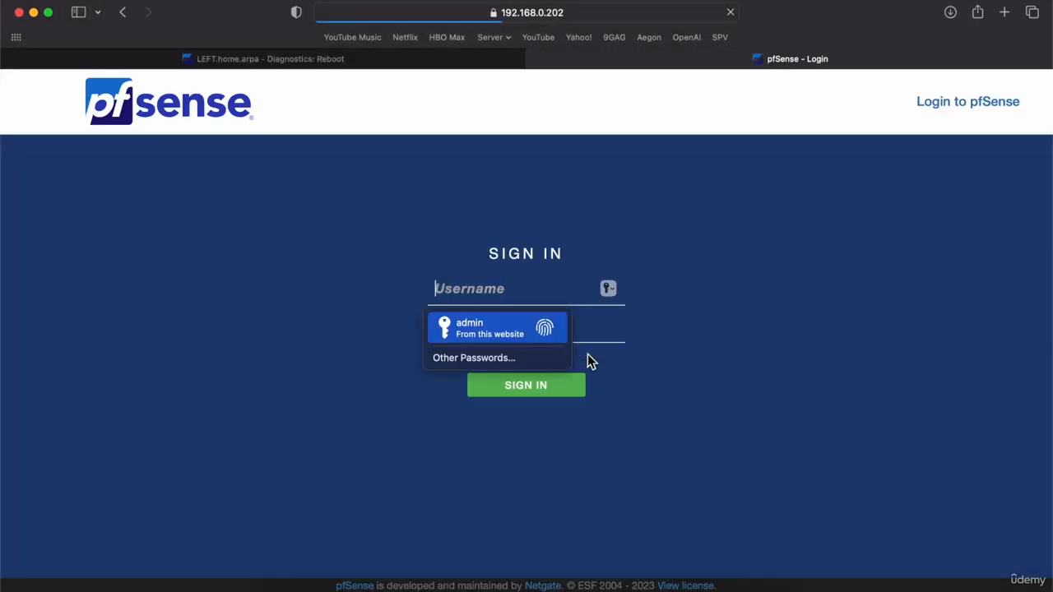
Dismiss Safari's autofill prompts and attempt a login as admin, which fails.
left_click(469, 339)
left_click(512, 376)
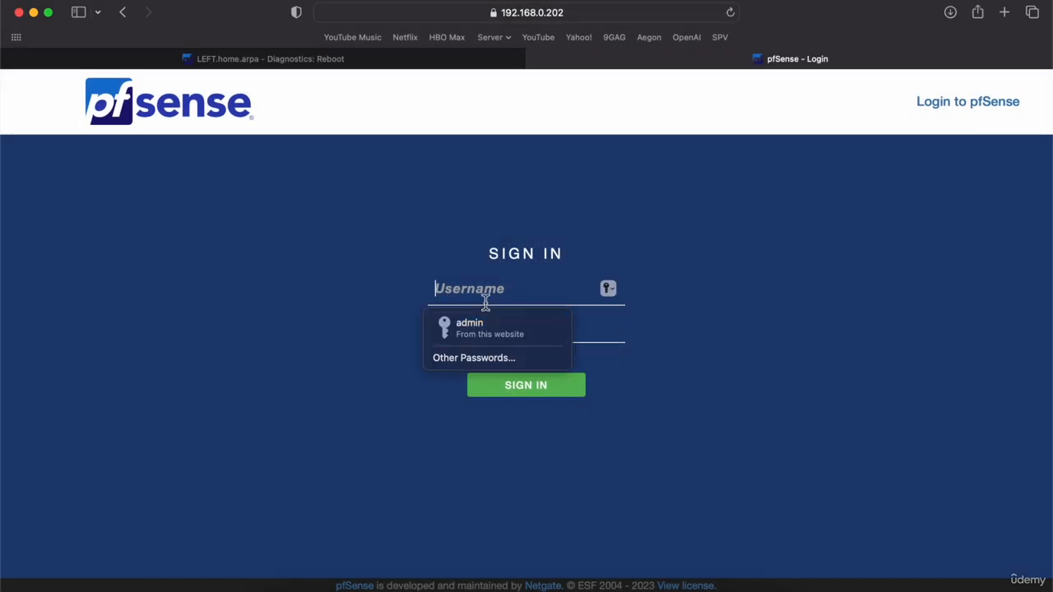
left_click(470, 331)
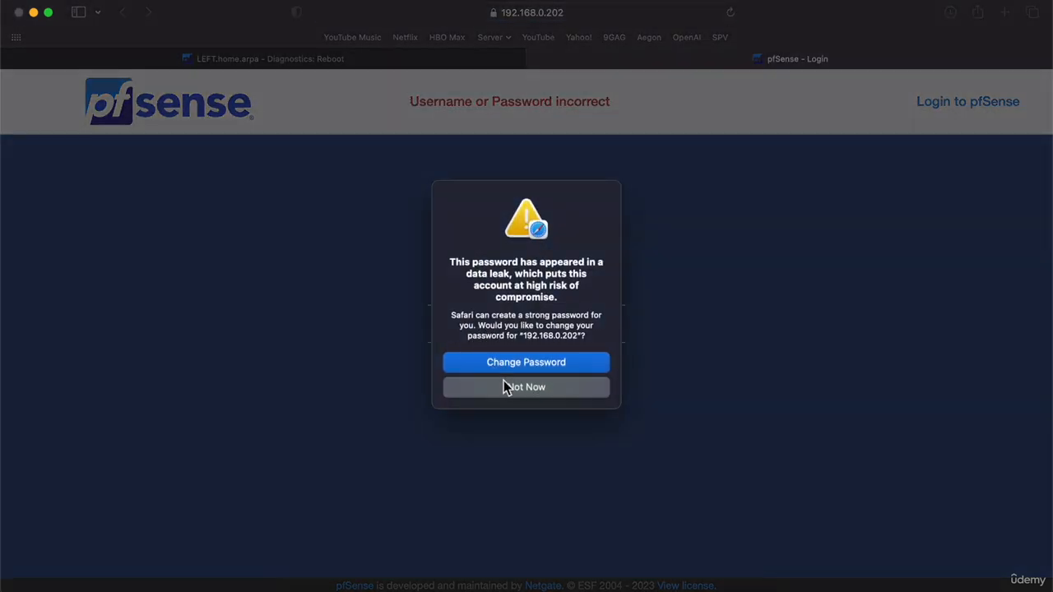
left_click(504, 385)
type("admin")
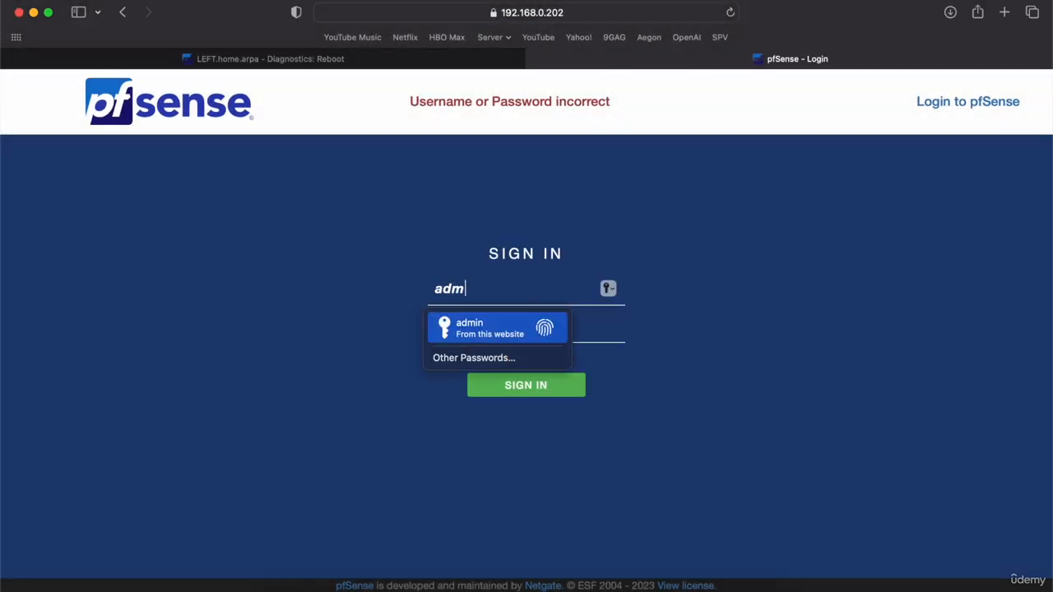
key("Tab")
type("pfs")
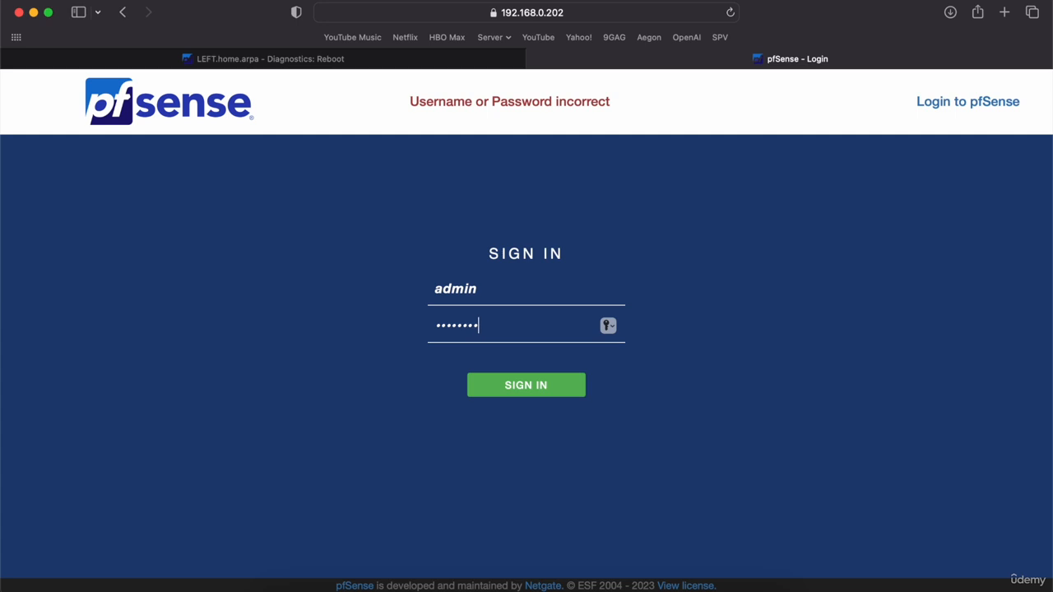
key("Return")
Sign in as admin with the default password and start the setup wizard.
type("admin")
key("Tab")
type("pfsense")
key("Return")
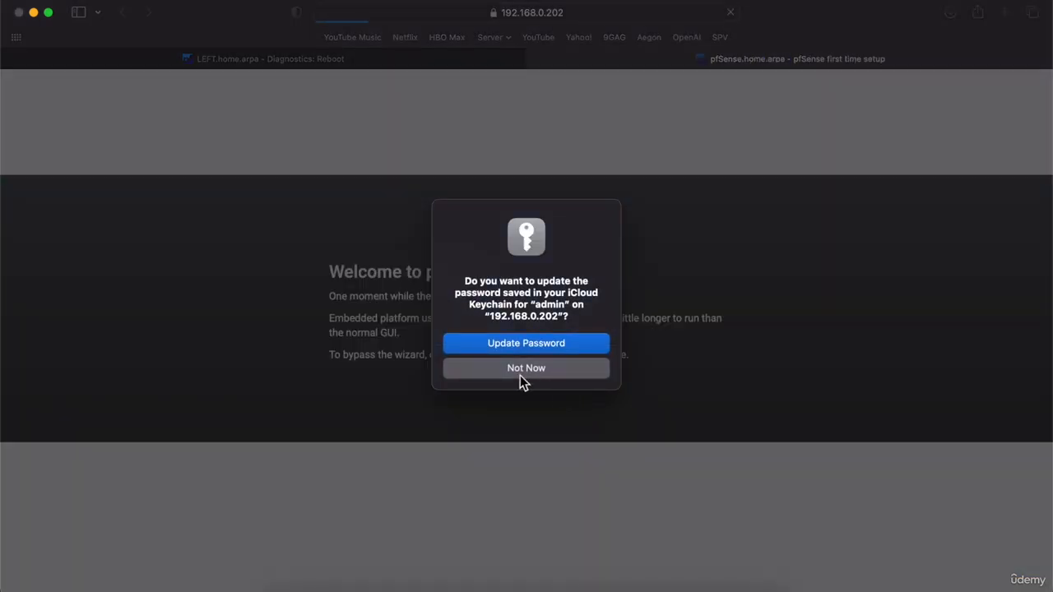
left_click(503, 349)
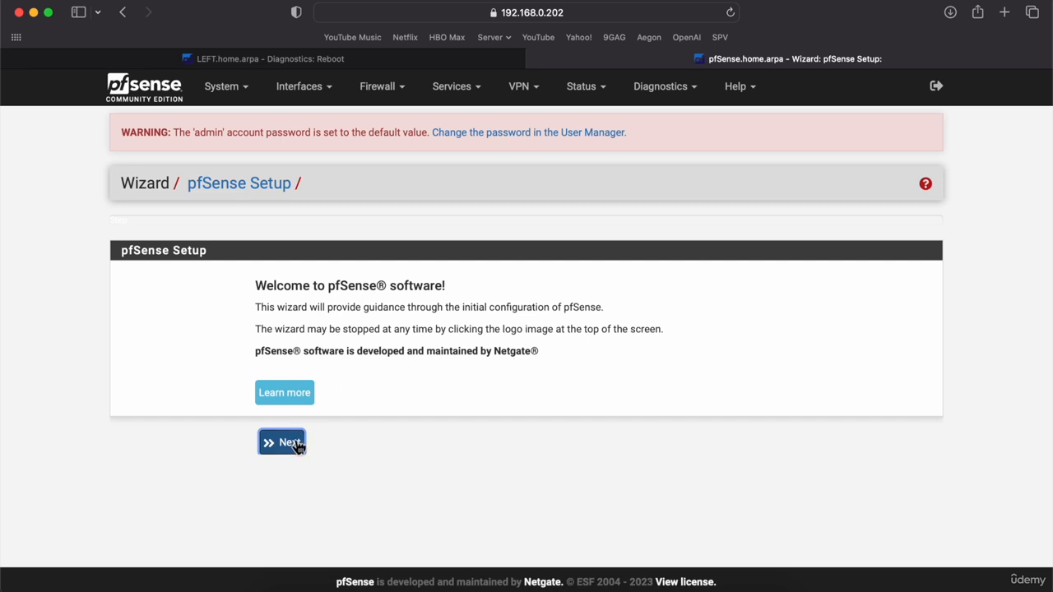
left_click(295, 444)
Name the firewall TOP and enter a primary DNS server (8.8) in General Information.
left_click(280, 470)
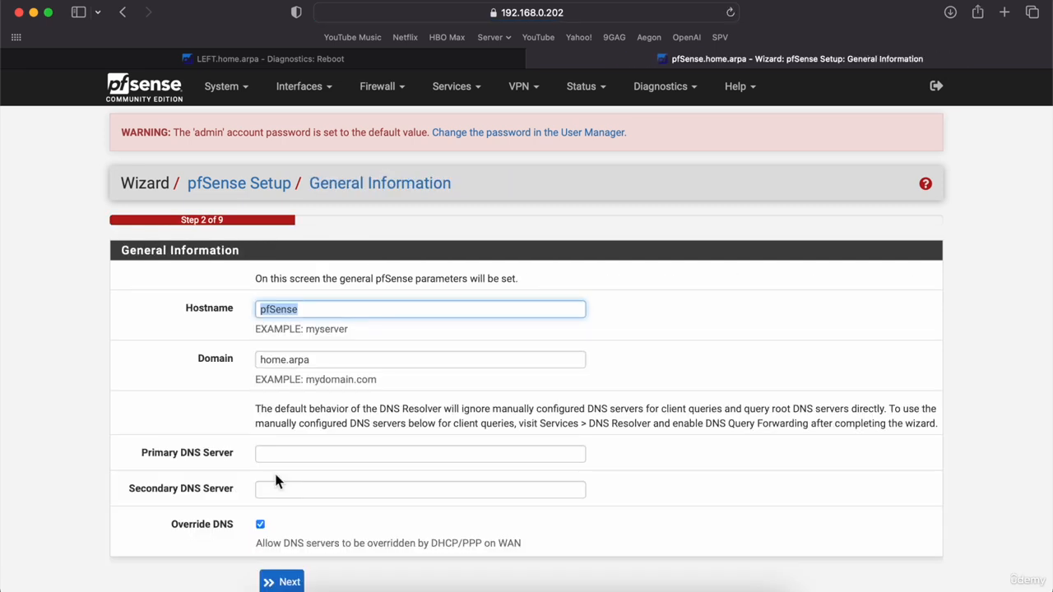
type("TOP")
left_click(322, 453)
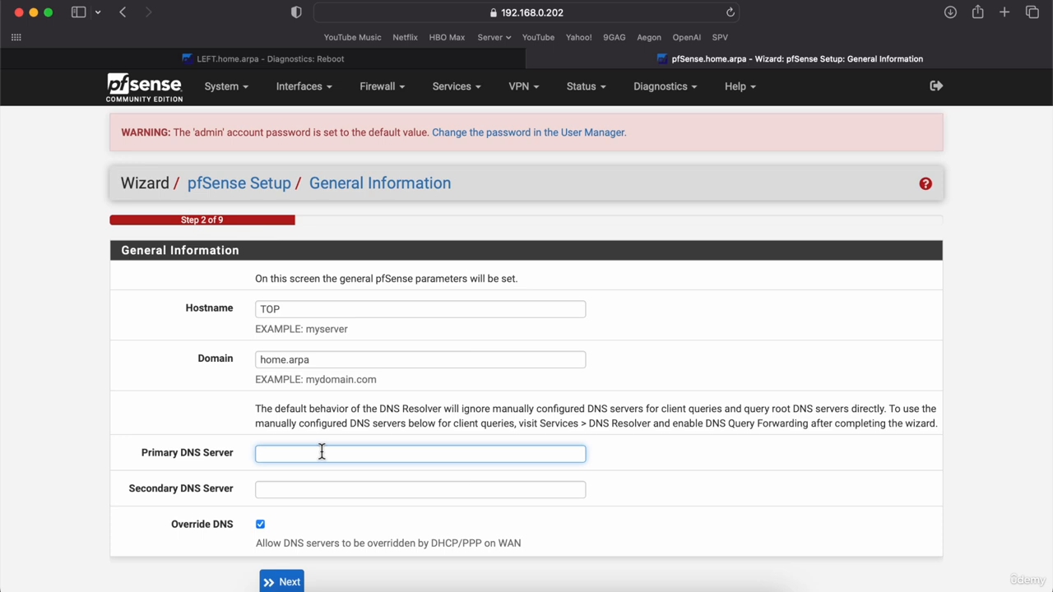
type("8.8.8.8")
key("Tab")
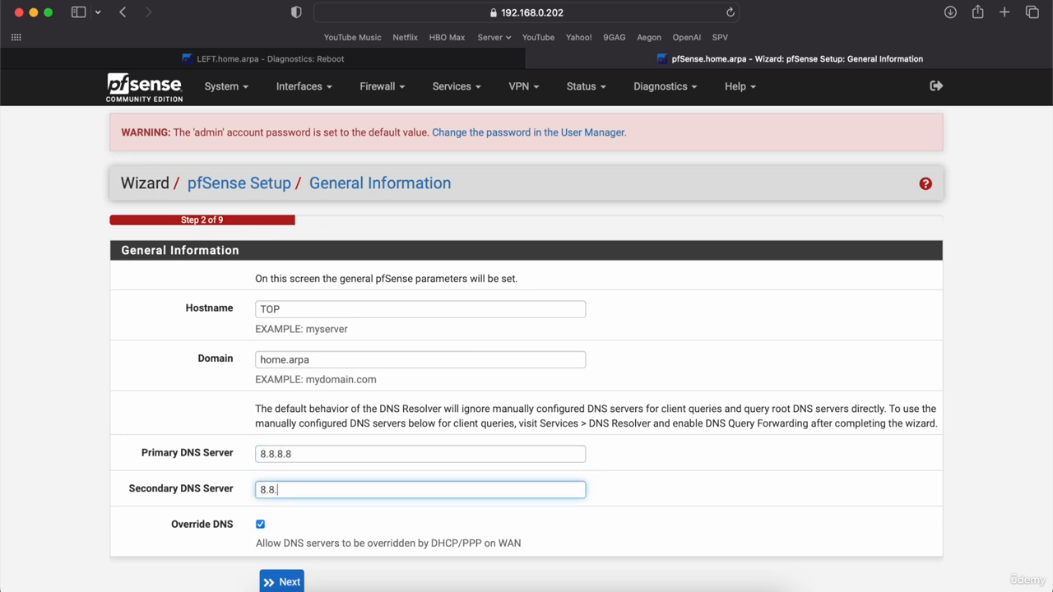
left_click(279, 582)
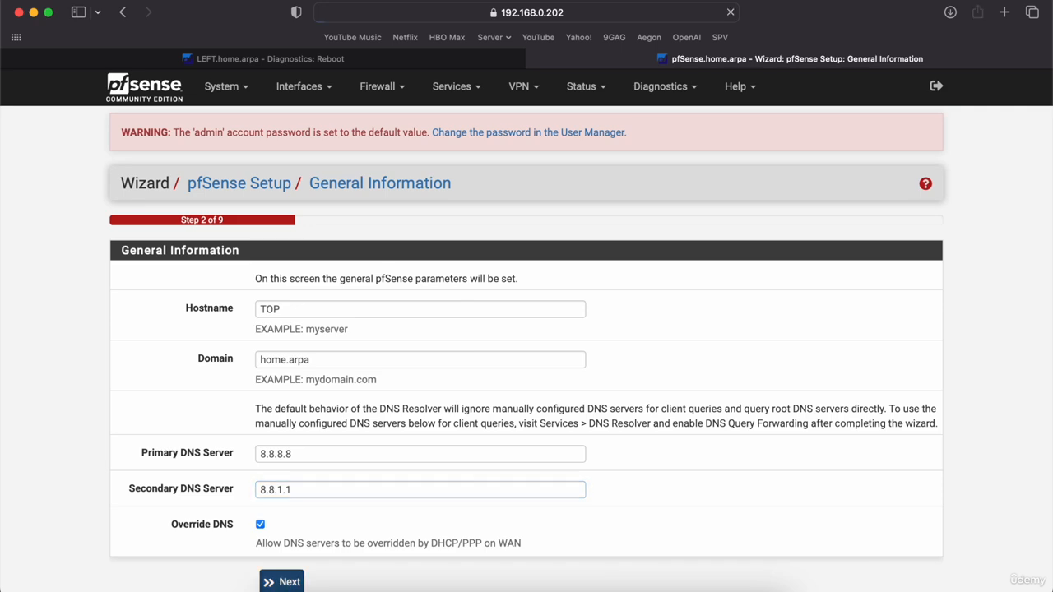
Keep the time server defaults, stop blocking private networks on WAN, and keep LAN settings.
left_click(274, 403)
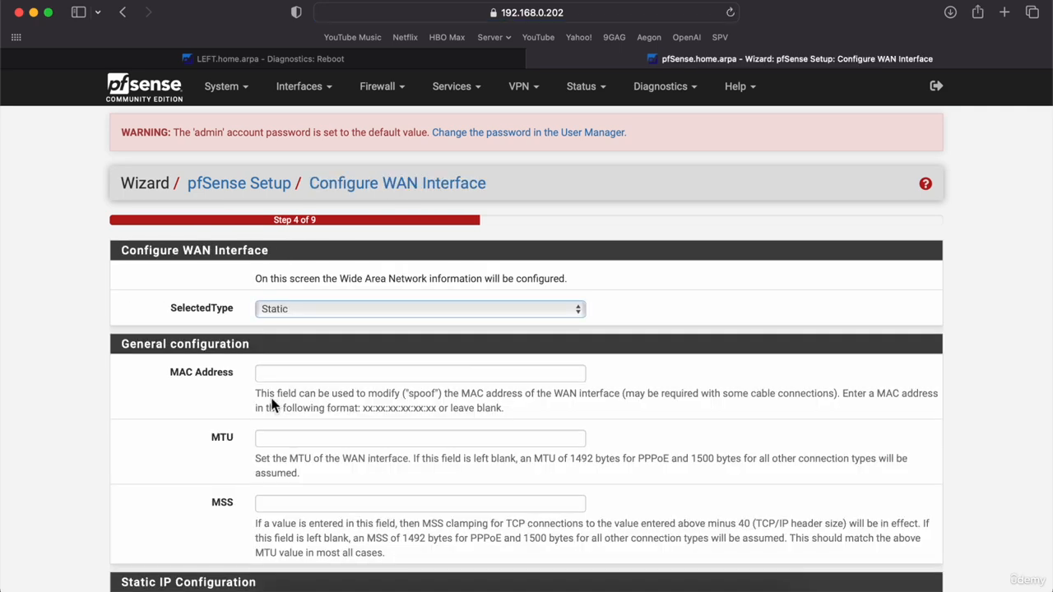
scroll(135, 418, "down", 20)
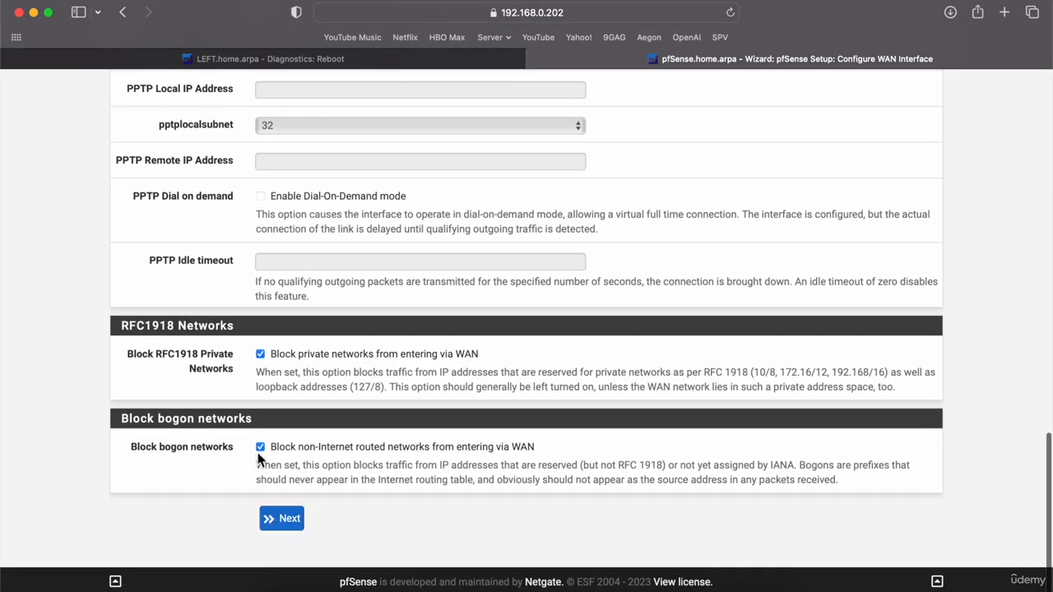
left_click(259, 354)
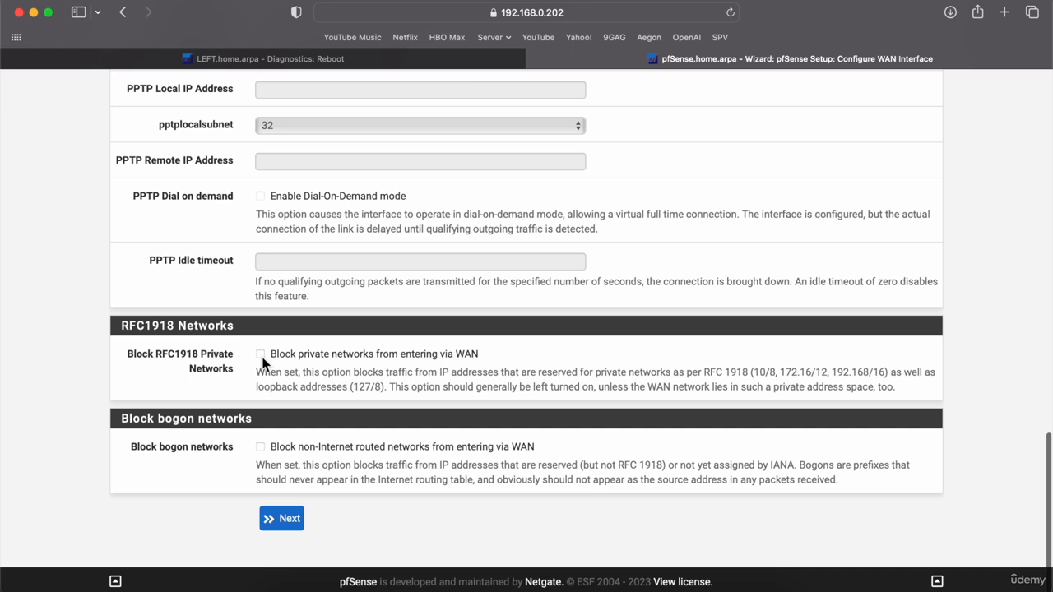
left_click(282, 521)
left_click(282, 403)
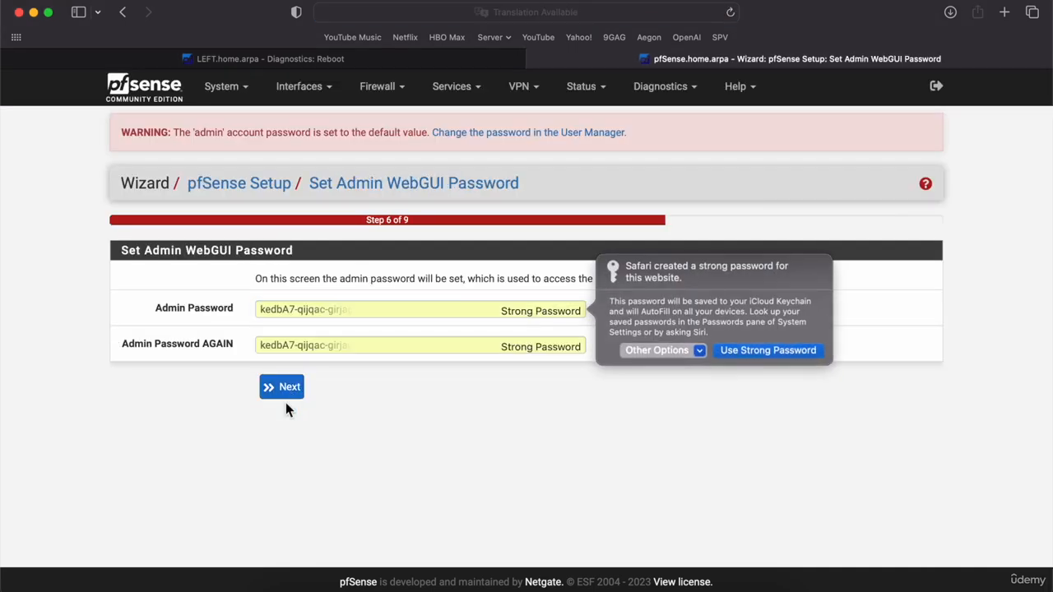
Set a self-chosen admin password and reload pfSense to finish the wizard.
left_click(656, 349)
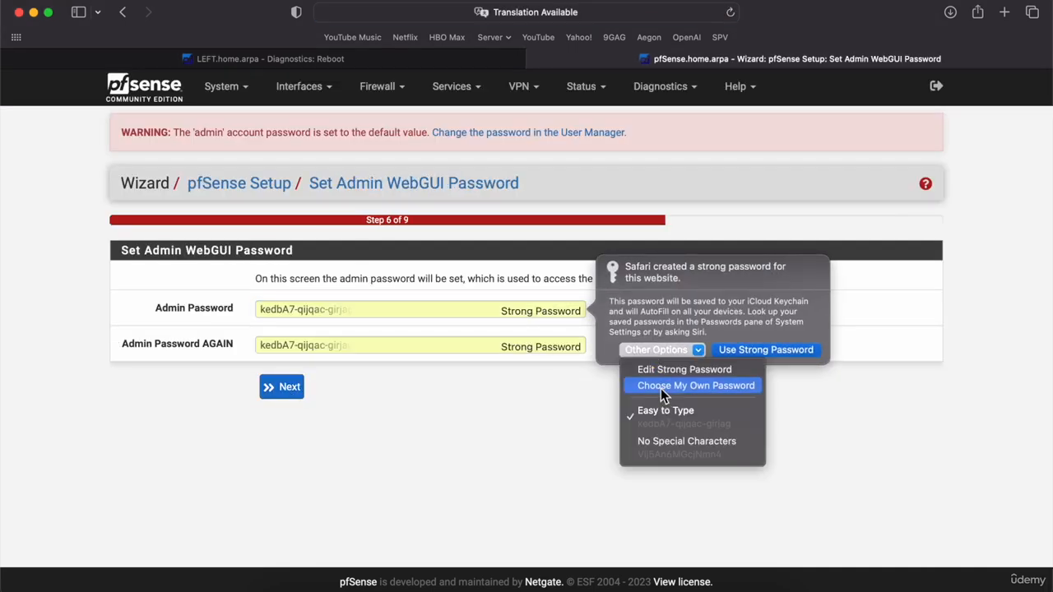
left_click(661, 386)
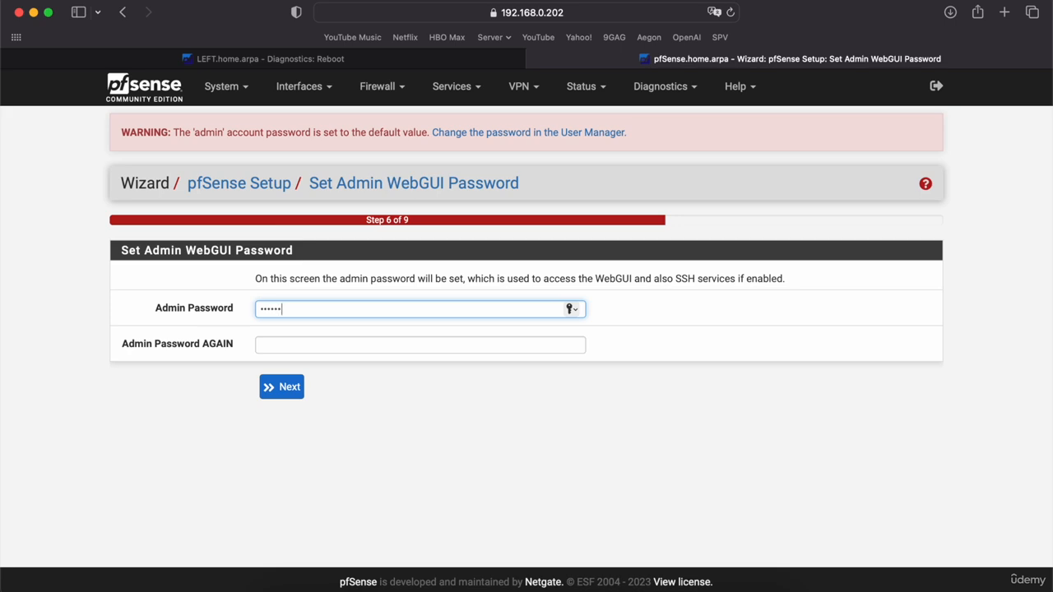
key("Tab")
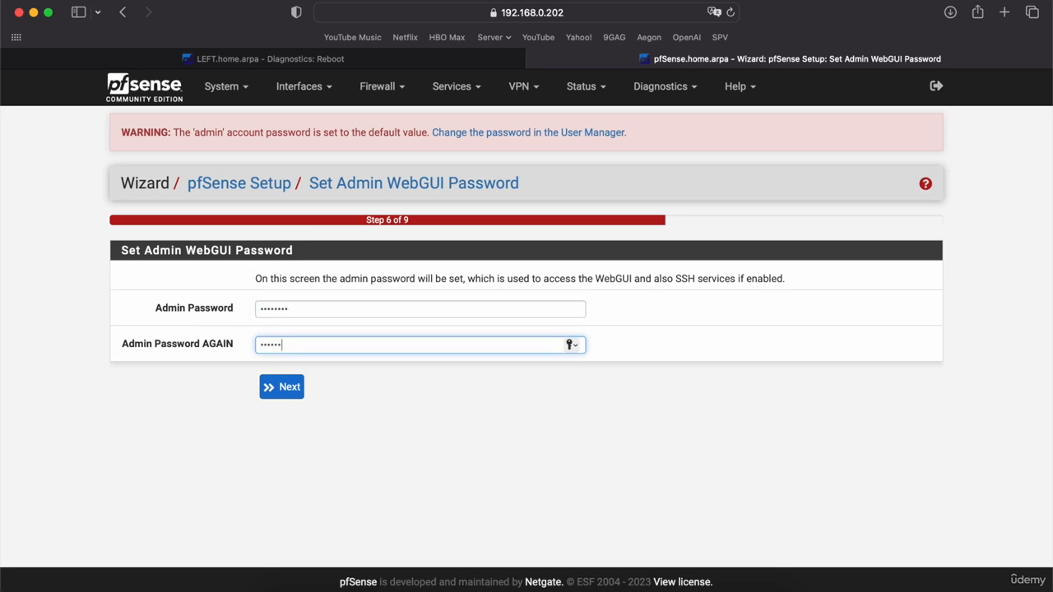
left_click(283, 386)
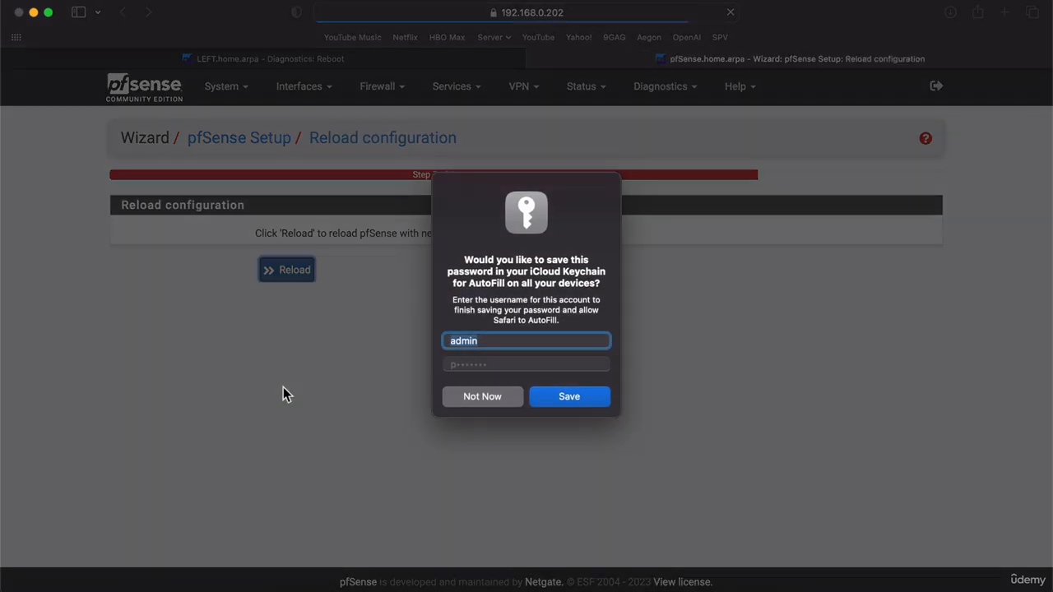
left_click(503, 399)
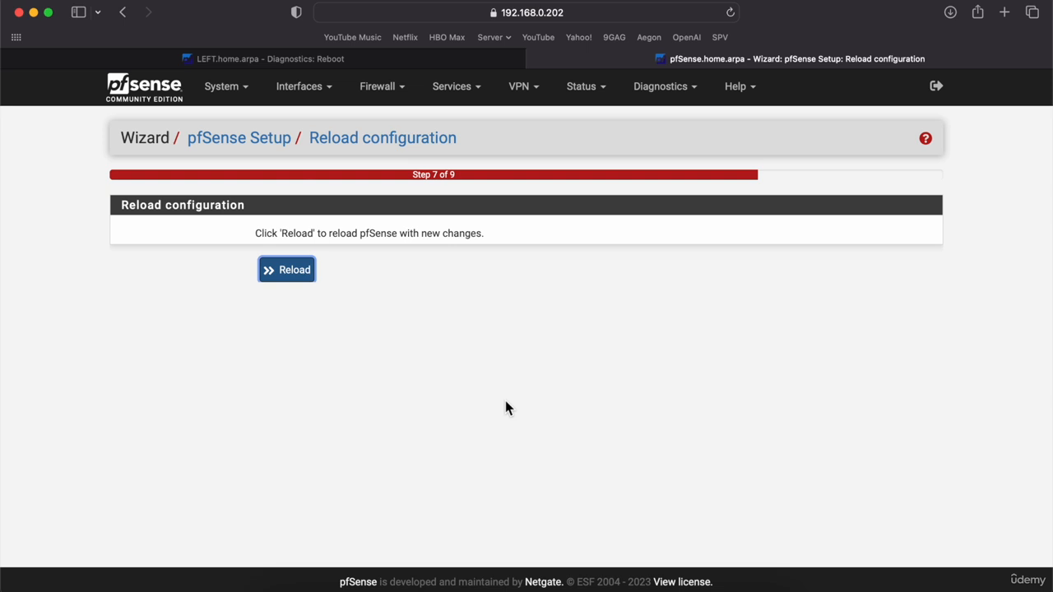
left_click(286, 269)
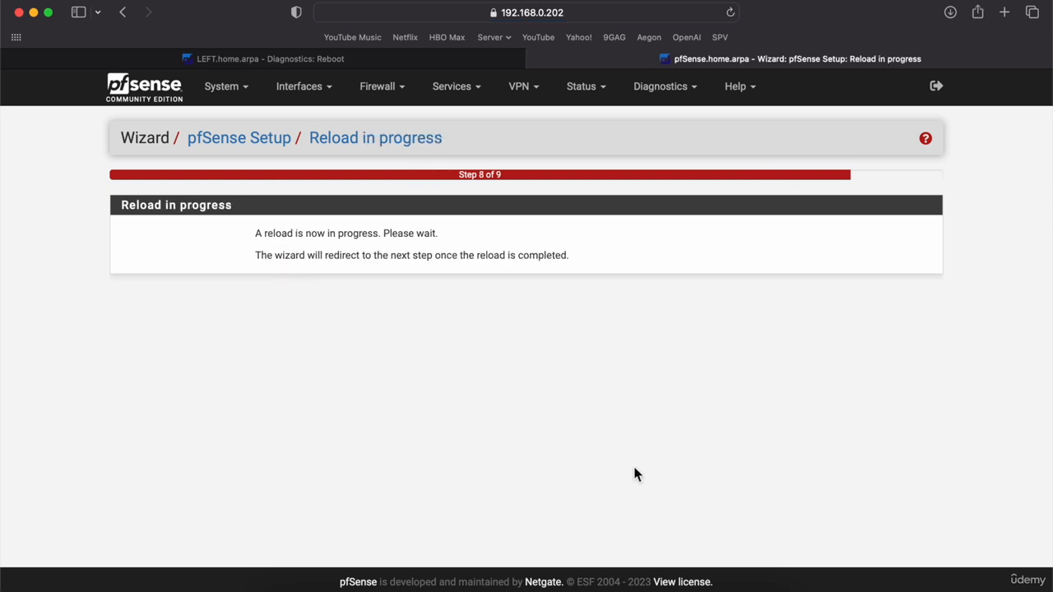
Disable the packet filter on the TOP console again with pfctl -d.
left_click(711, 587)
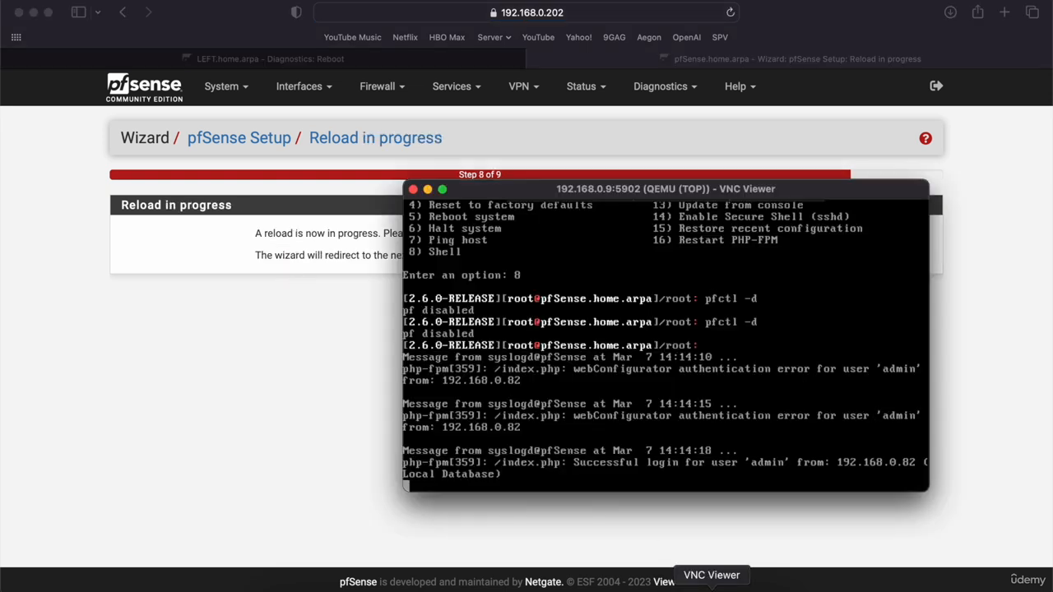
type("pfctl -d")
key("Return")
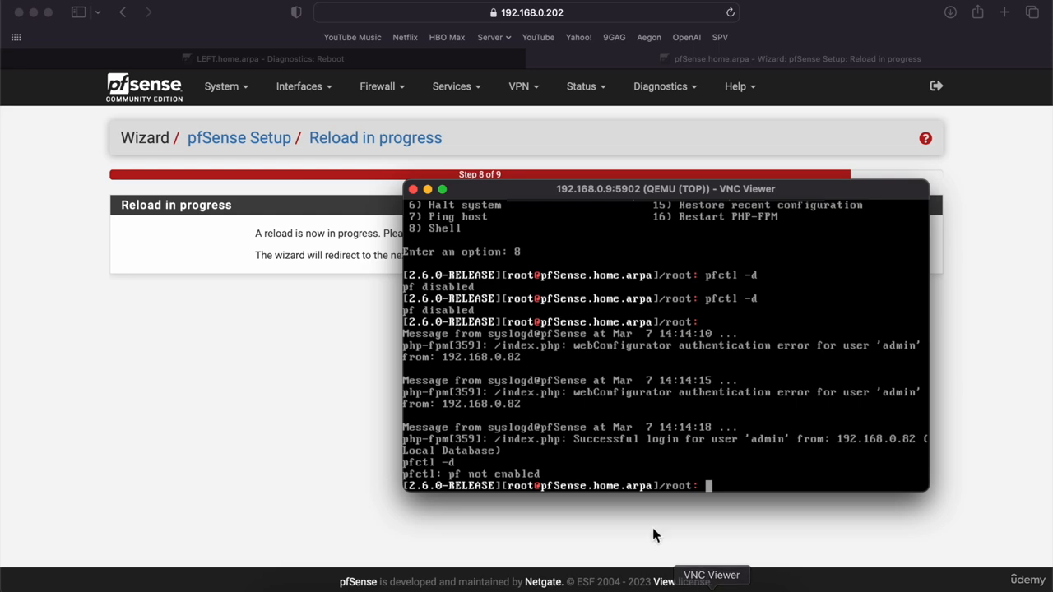
key("Up")
key("Return")
left_click(161, 403)
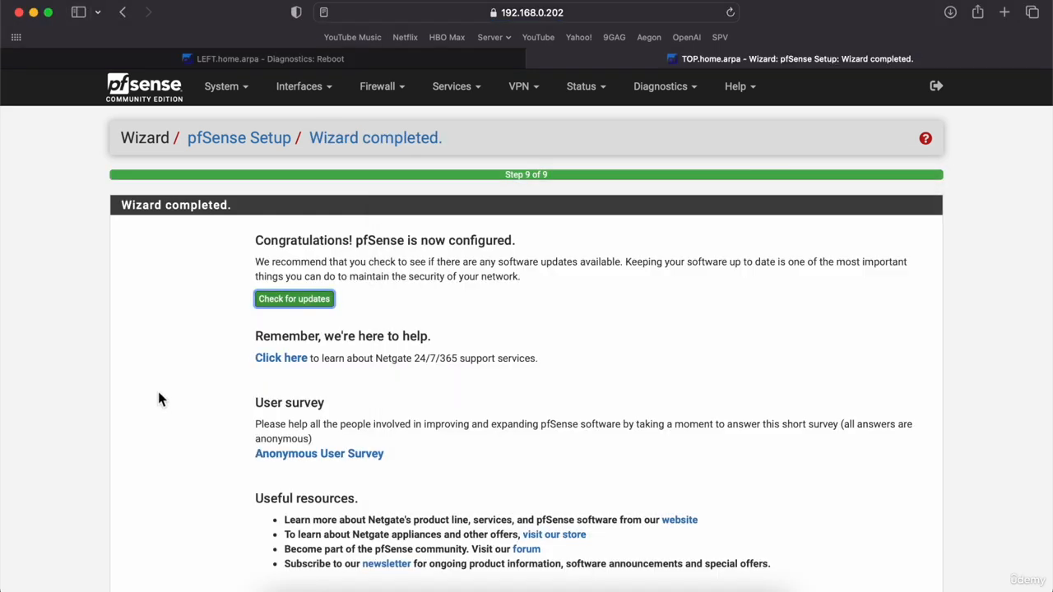
left_click(378, 91)
Add a WAN pass rule matching any protocol, save it, and apply.
left_click(378, 165)
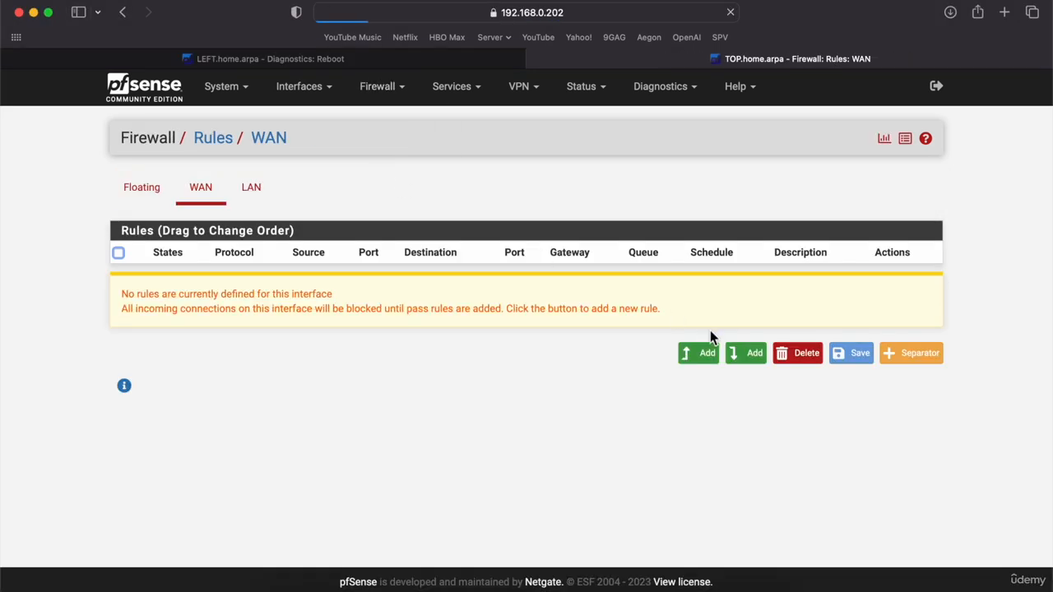
left_click(703, 352)
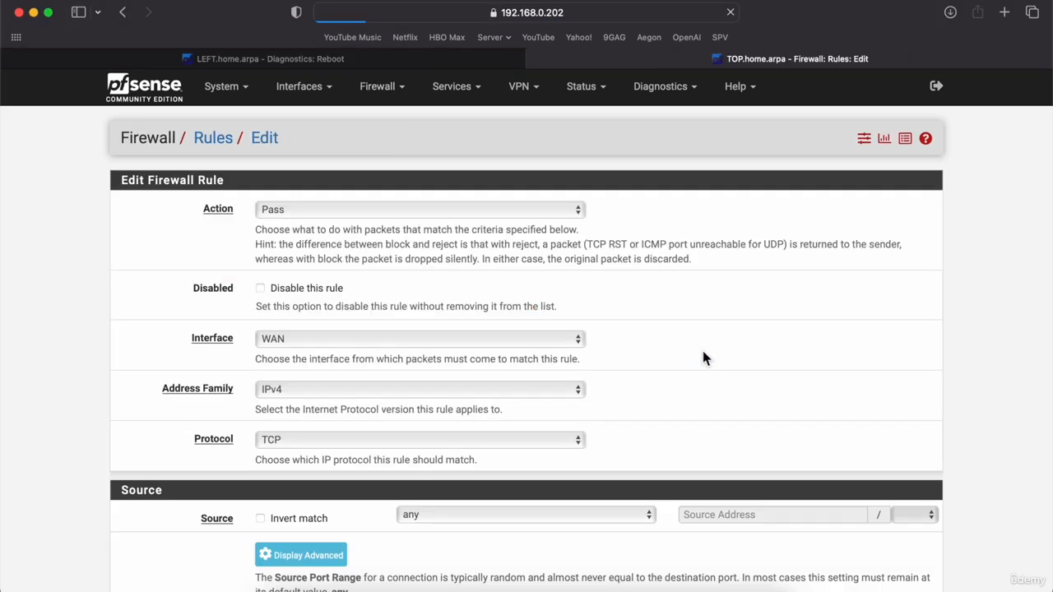
left_click(376, 444)
left_click(329, 428)
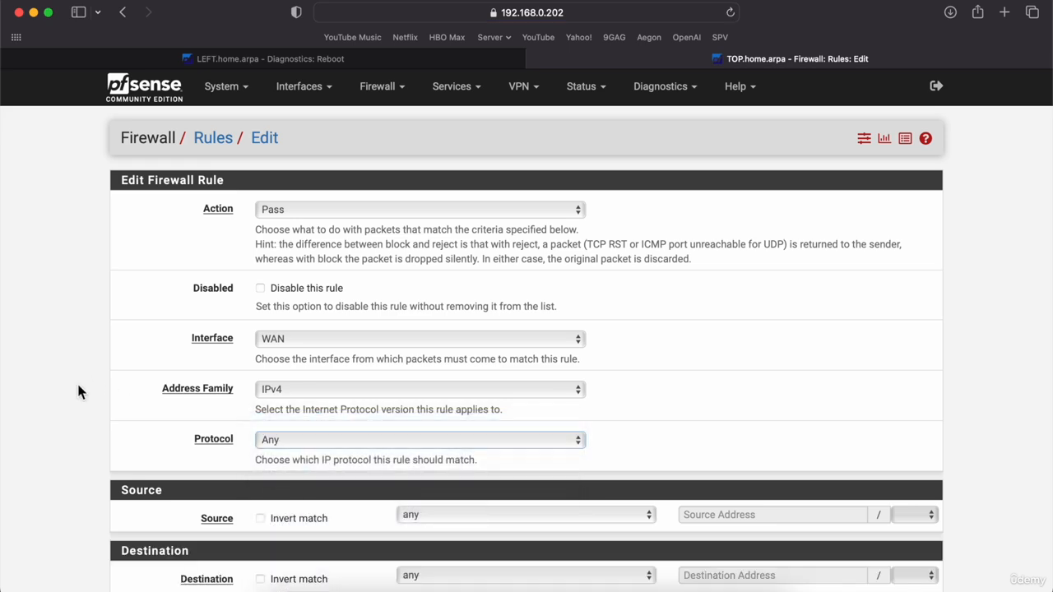
scroll(77, 381, "down", 10)
left_click(287, 512)
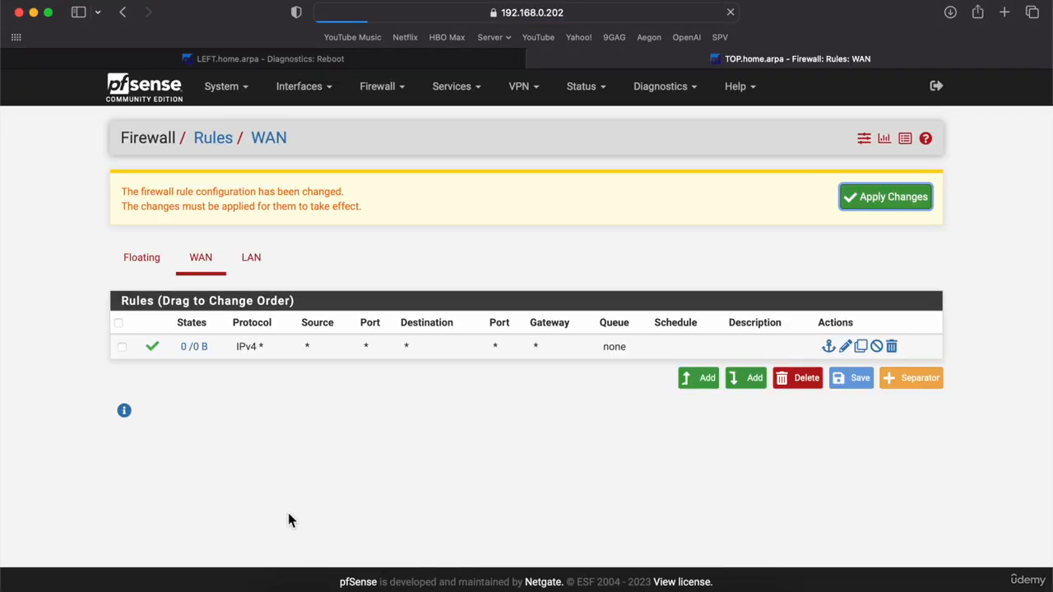
left_click(880, 203)
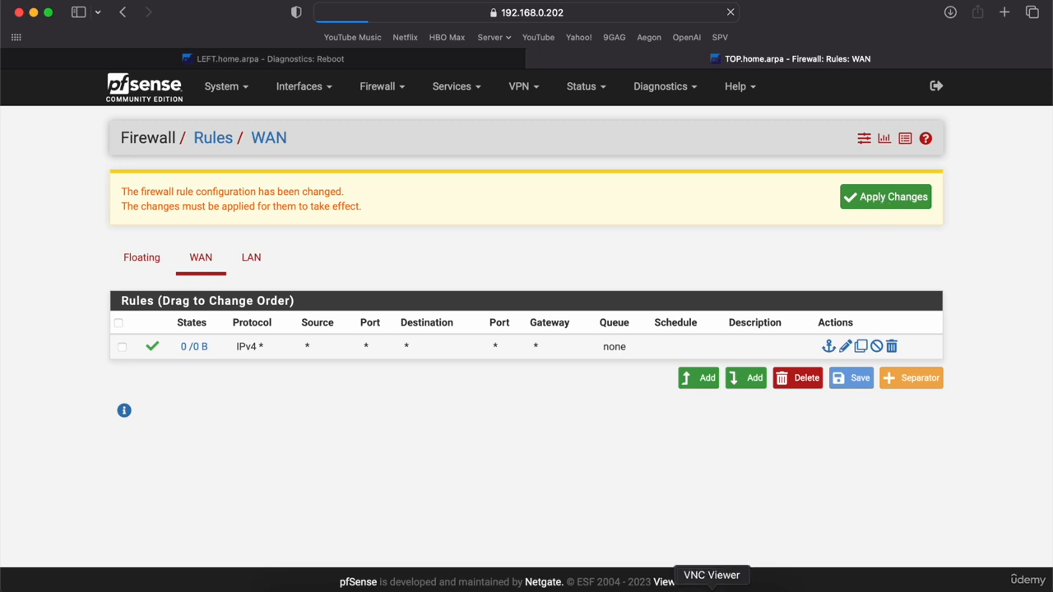
Rerun pfctl -d on the console and reload the firewall rules page.
left_click(712, 589)
key("Up")
key("Return")
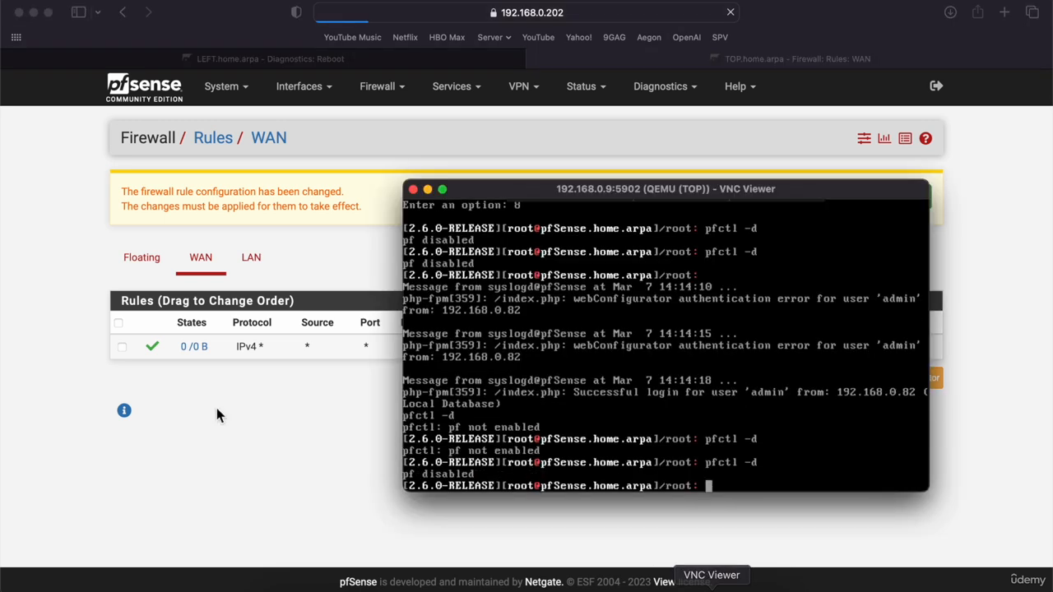
left_click(47, 387)
left_click(588, 12)
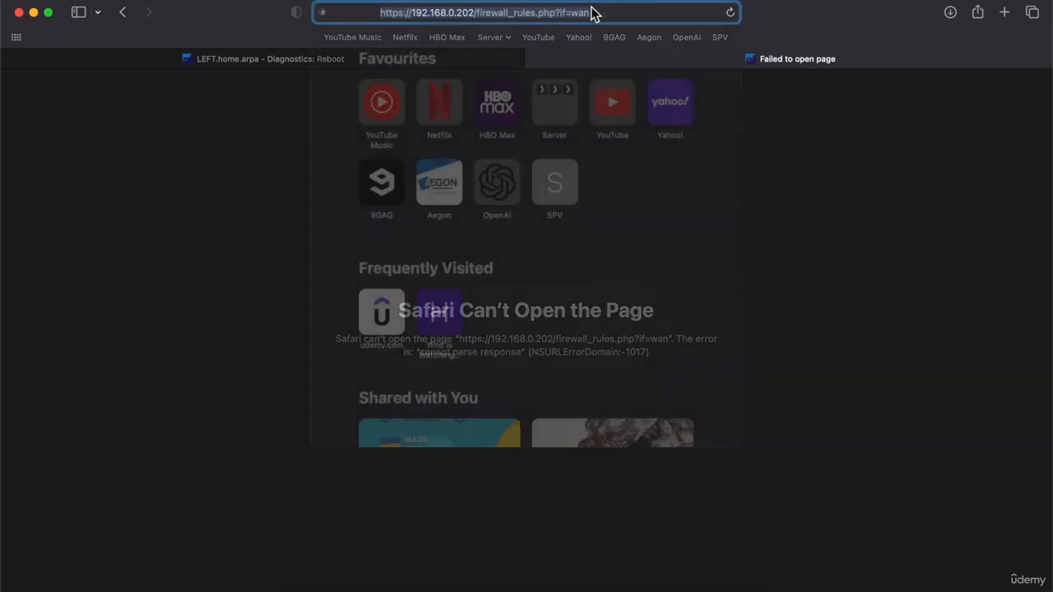
key("Return")
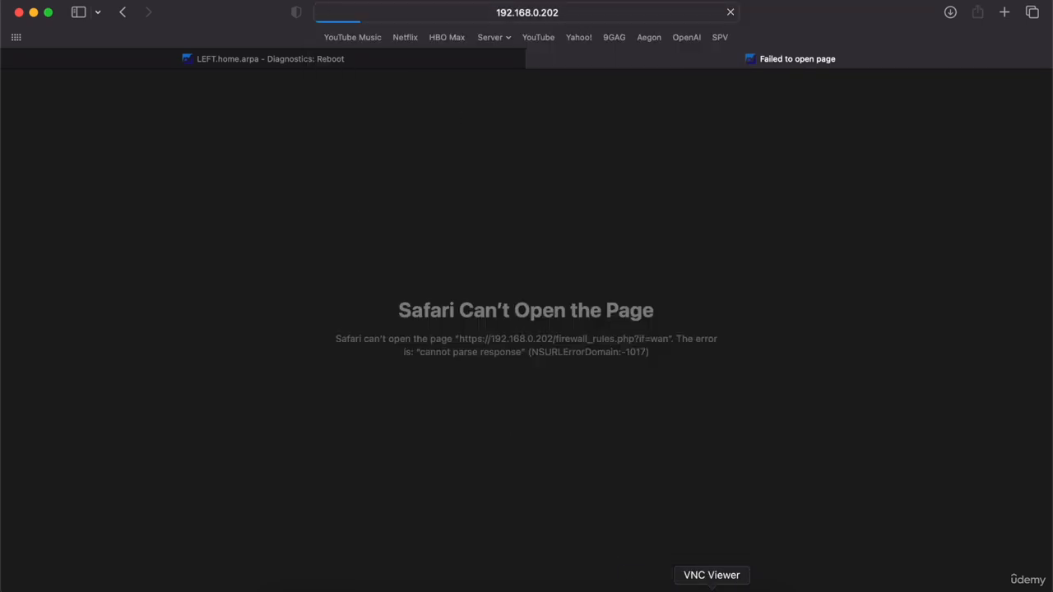
Disable the packet filter once more and apply the WAN rule changes successfully.
left_click(712, 588)
key("Up")
key("Return")
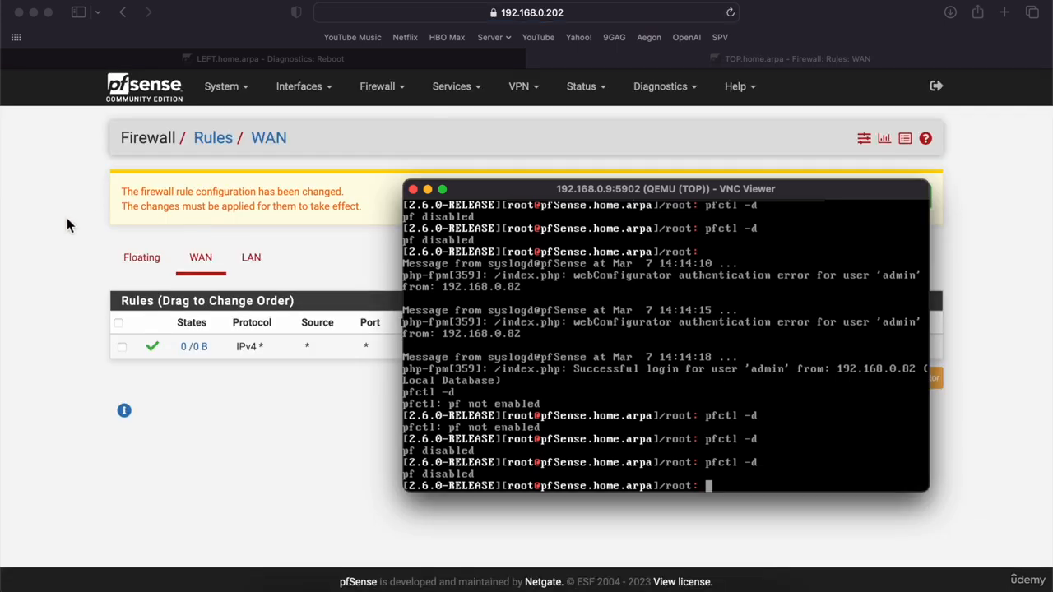
left_click(68, 226)
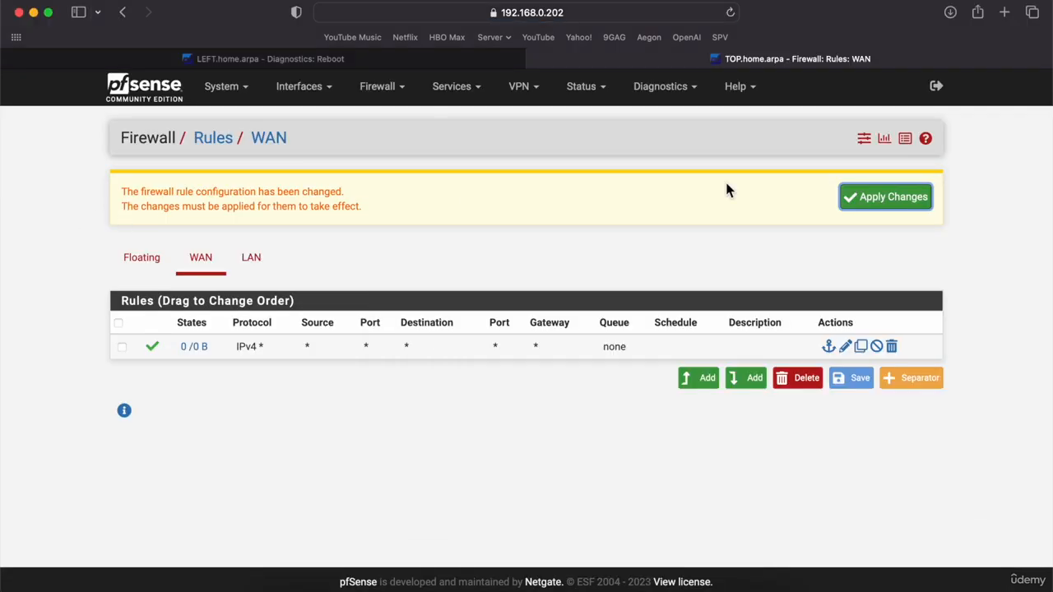
left_click(876, 204)
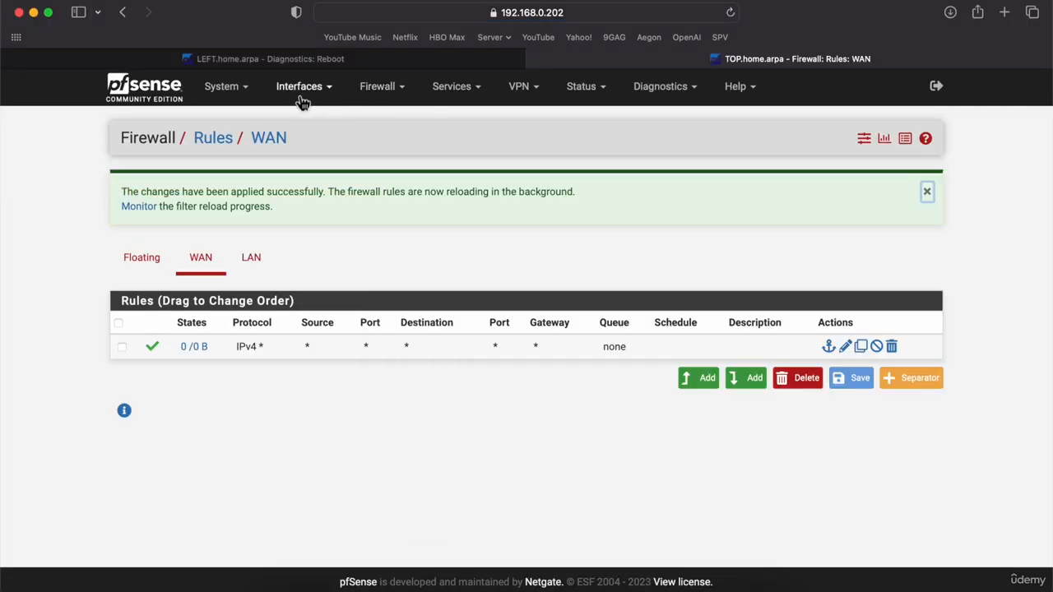
left_click(235, 94)
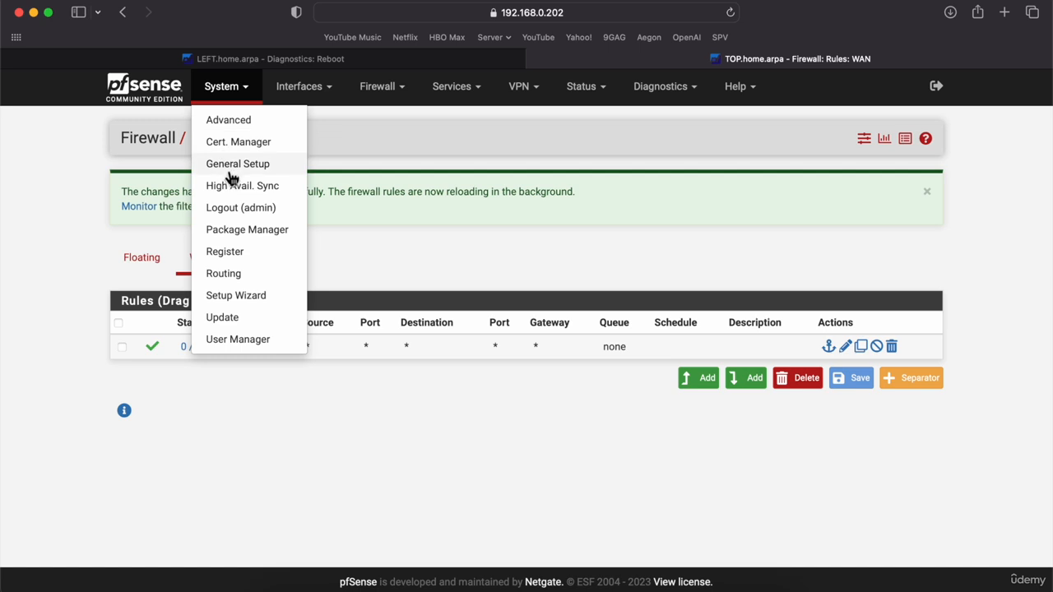
In General Setup, set DNS Resolution Behavior to 'Use remote DNS Servers, ignore local DNS'.
left_click(232, 169)
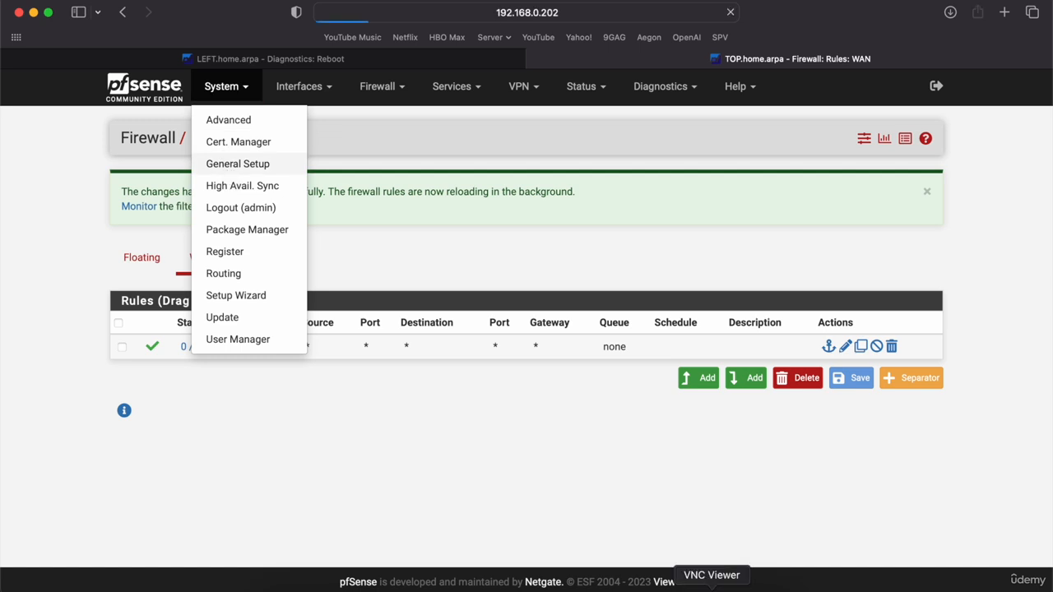
left_click(711, 587)
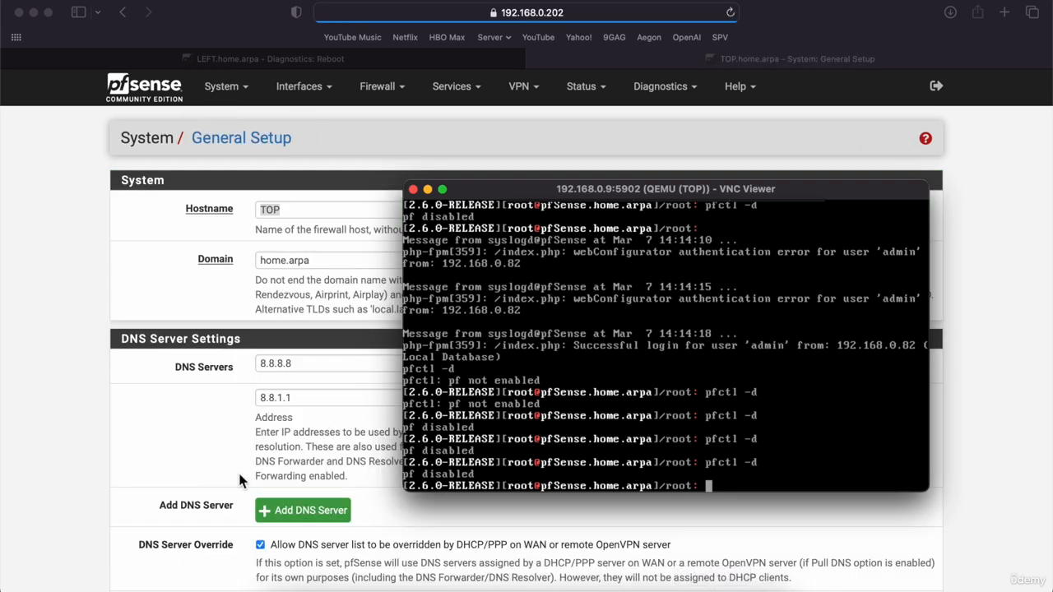
left_click(238, 470)
scroll(121, 388, "down", 3)
left_click(338, 510)
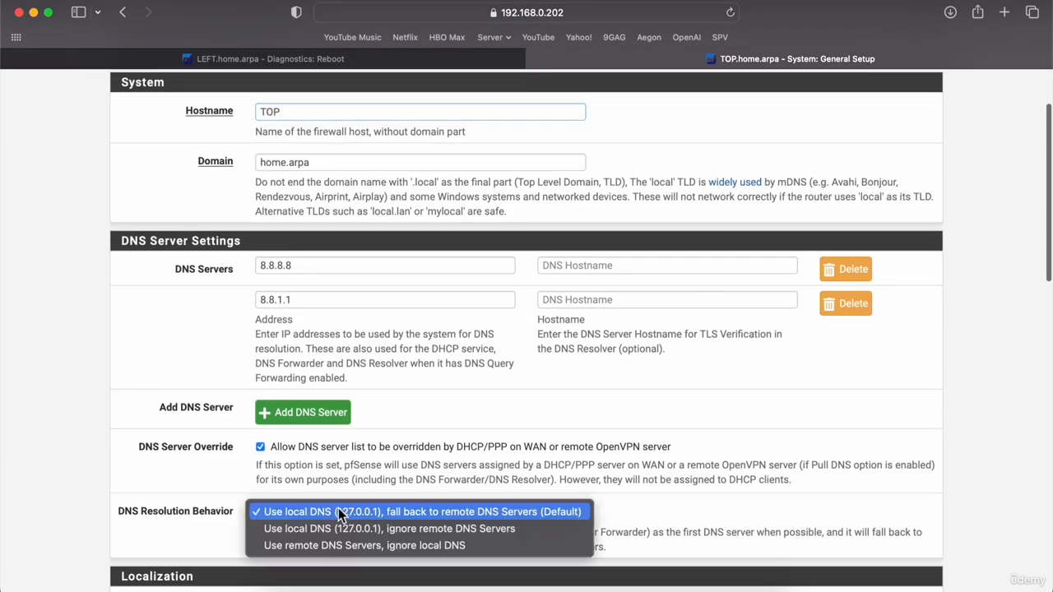
left_click(319, 547)
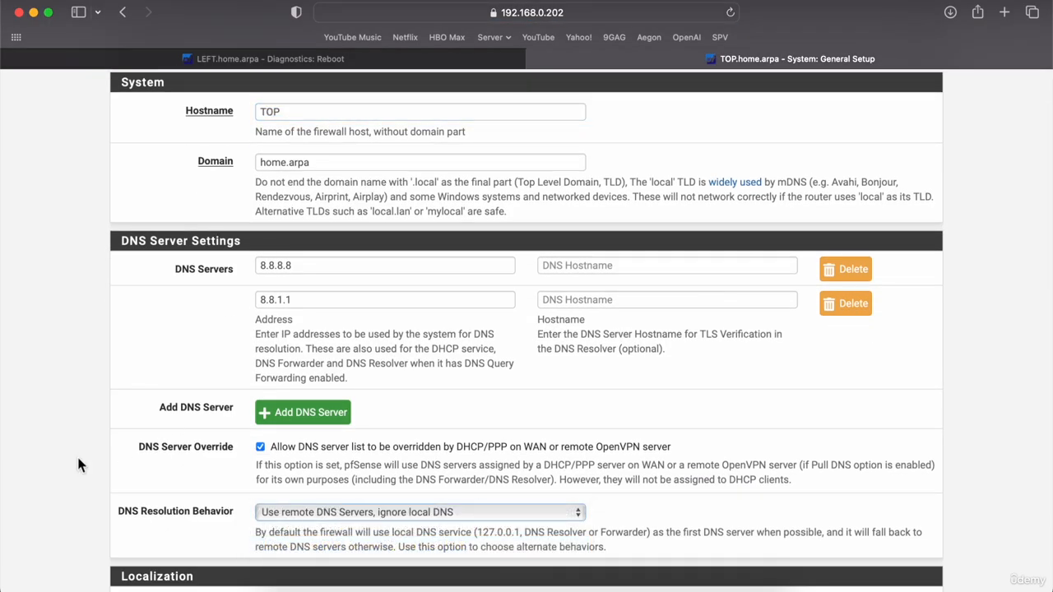
scroll(77, 454, "down", 20)
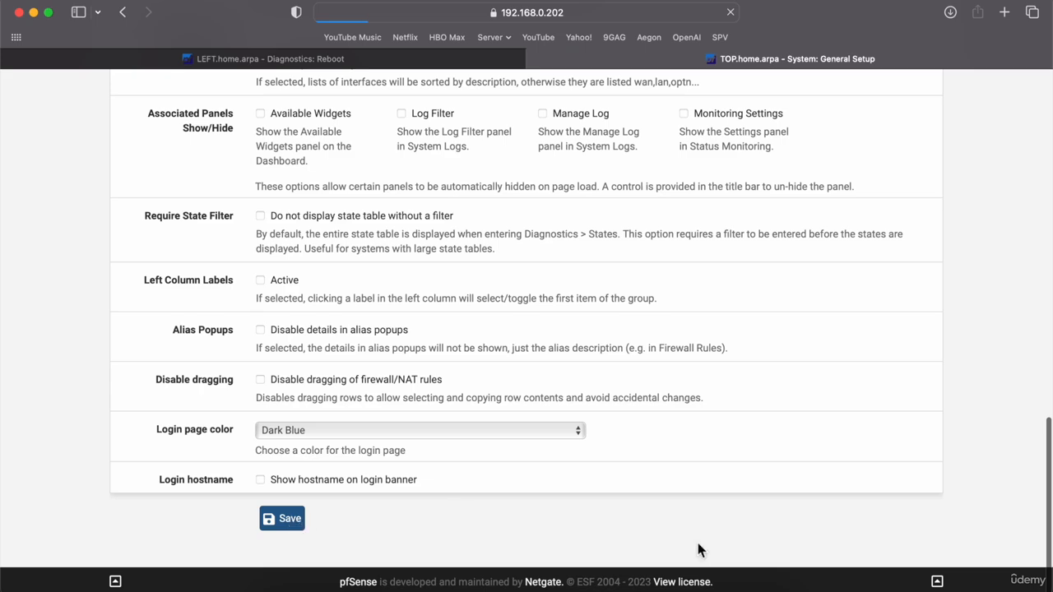
Rerun pfctl -d on the console and scroll back up the General Setup page.
left_click(712, 589)
key("Up")
key("Return")
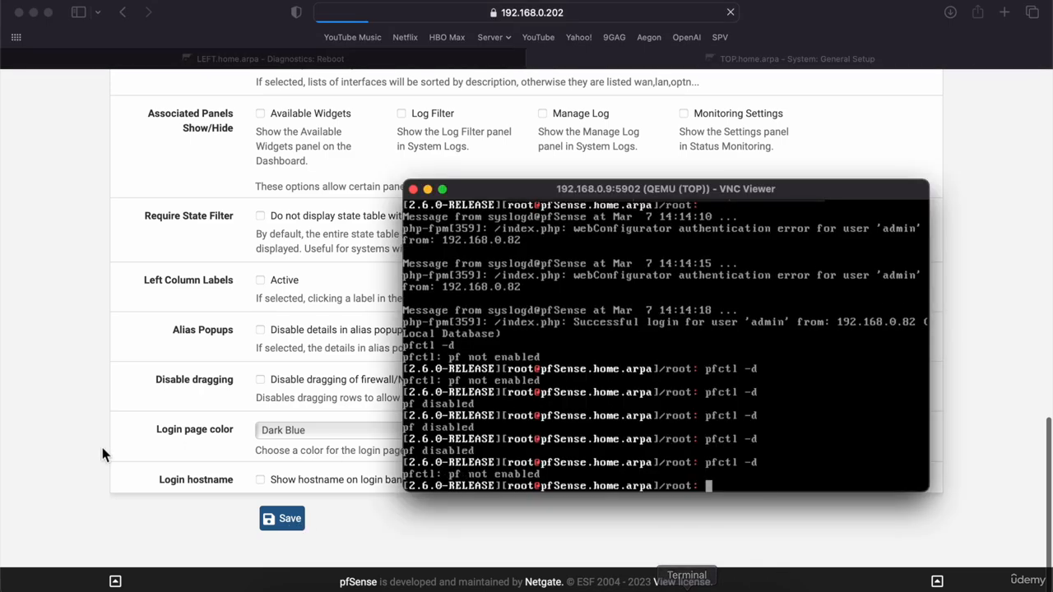
left_click(101, 380)
scroll(101, 381, "up", 20)
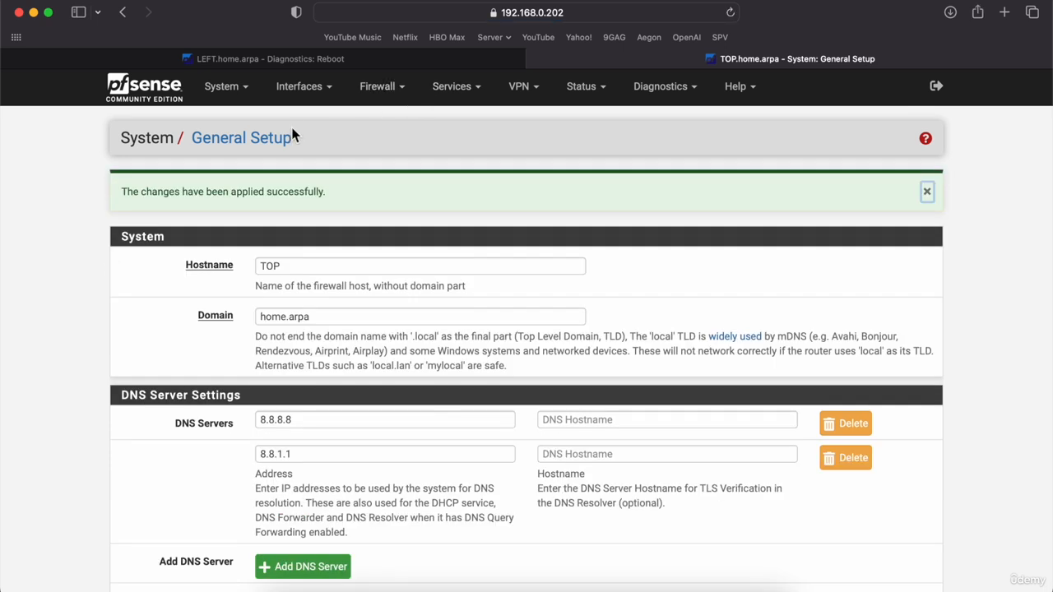
Submit a normal reboot of TOP from Diagnostics > Reboot.
left_click(681, 92)
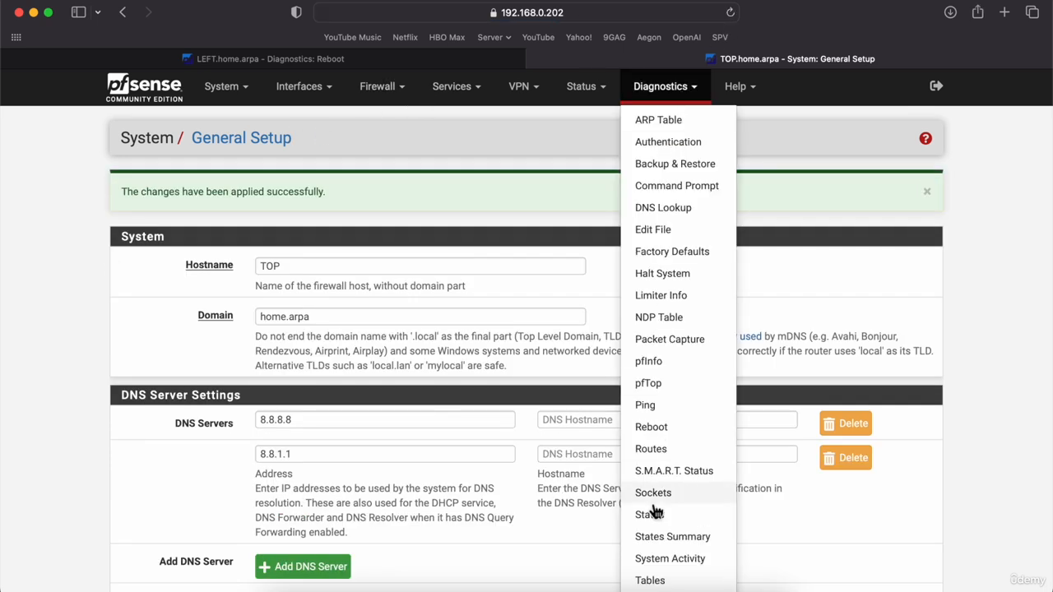
left_click(646, 438)
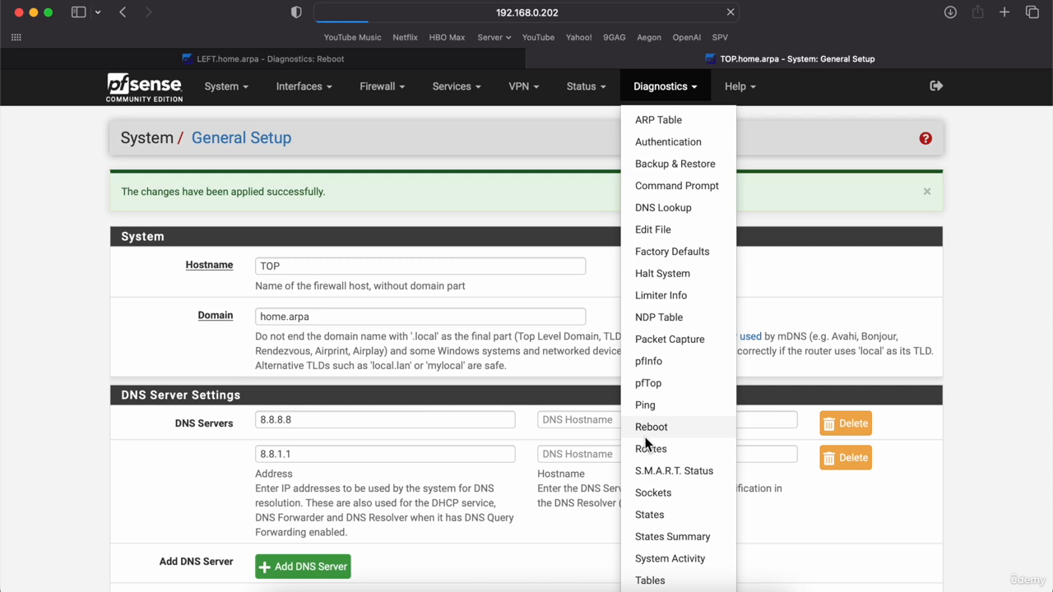
left_click(712, 588)
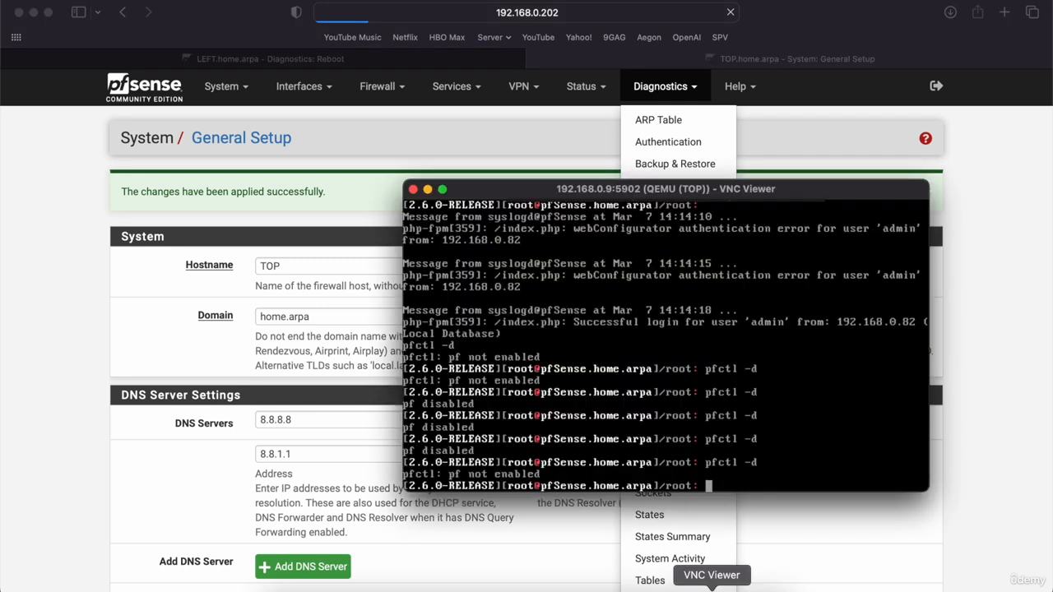
left_click(234, 29)
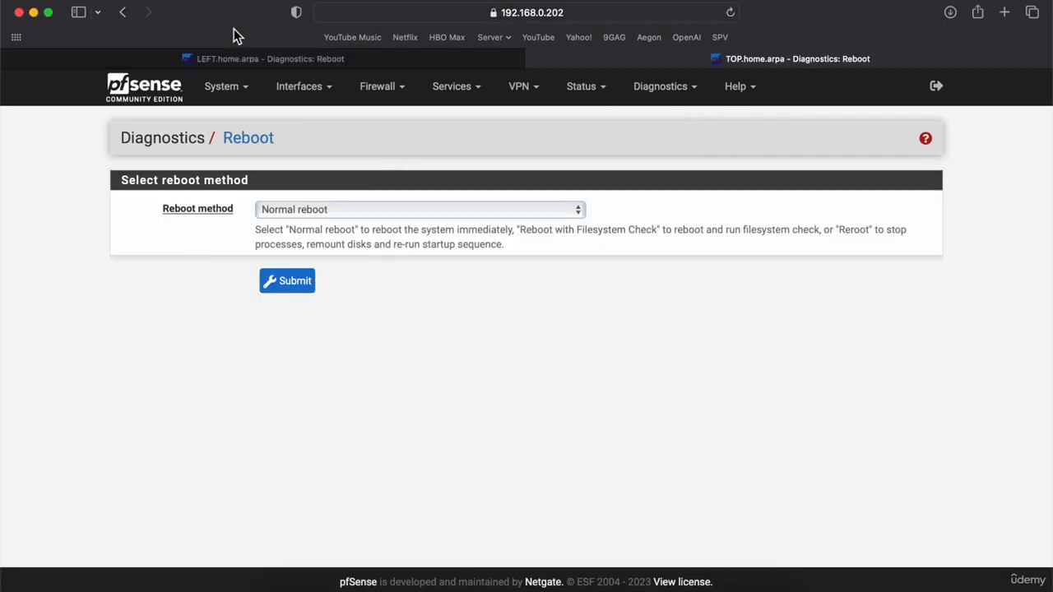
left_click(296, 281)
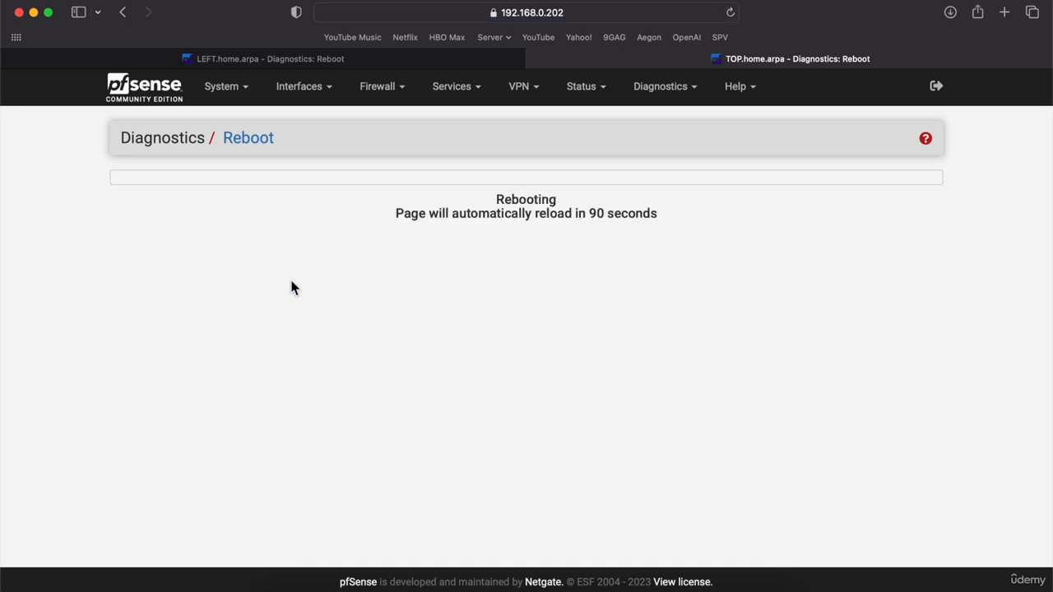
Reload LEFT's tab, resend the form, and retry 192.168.0.200, which cannot connect.
left_click(260, 60)
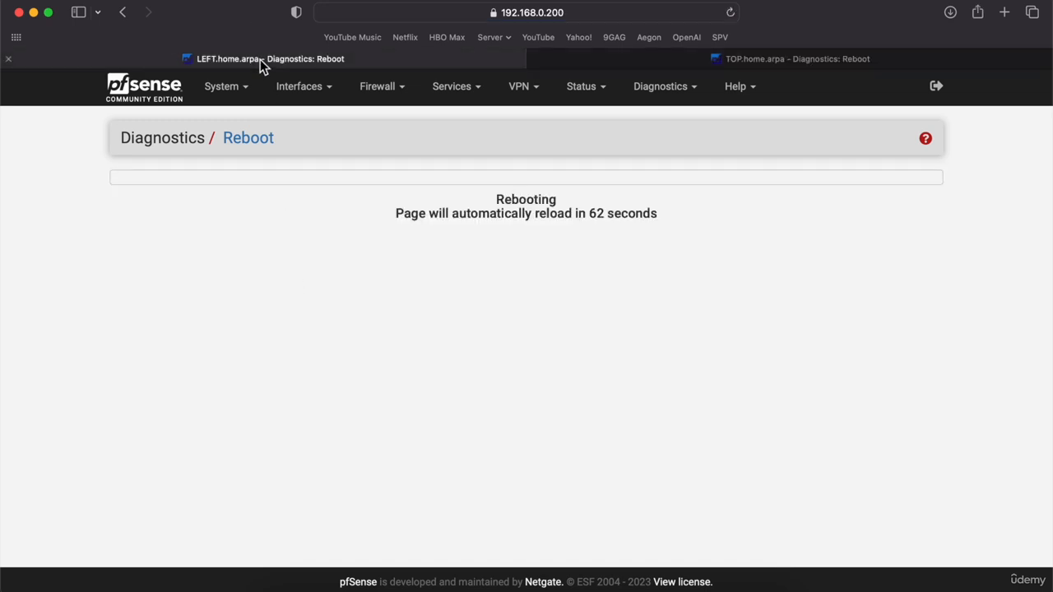
left_click(730, 13)
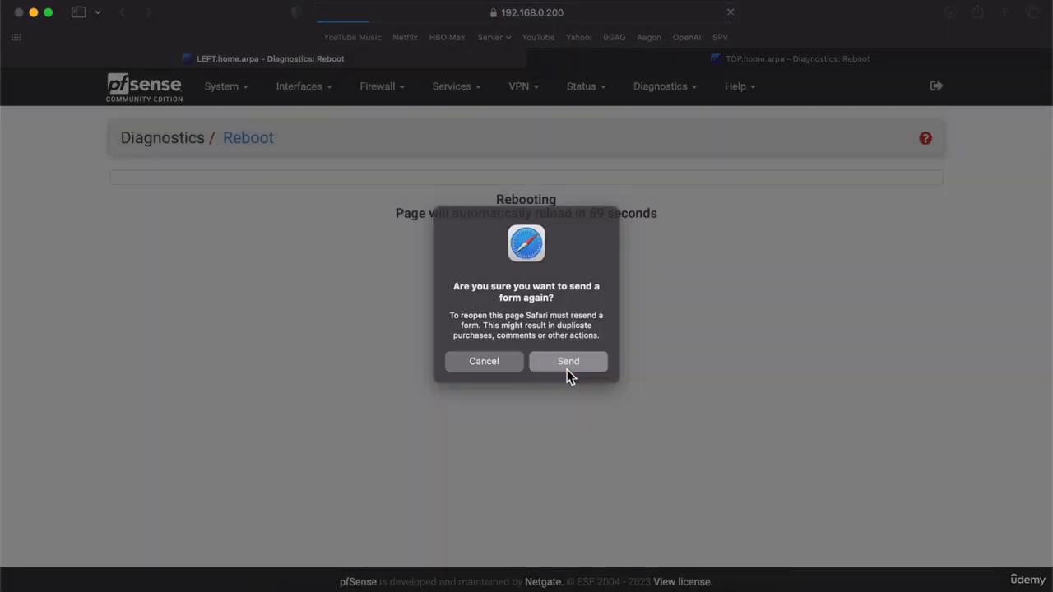
left_click(567, 369)
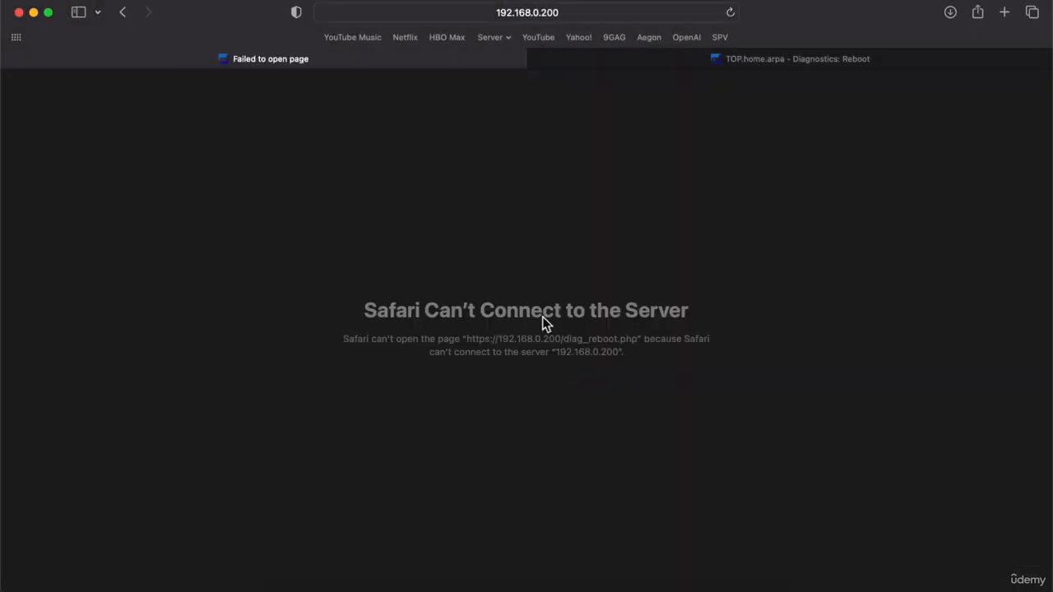
left_click(447, 15)
key("Return")
left_click(457, 18)
left_click(220, 370)
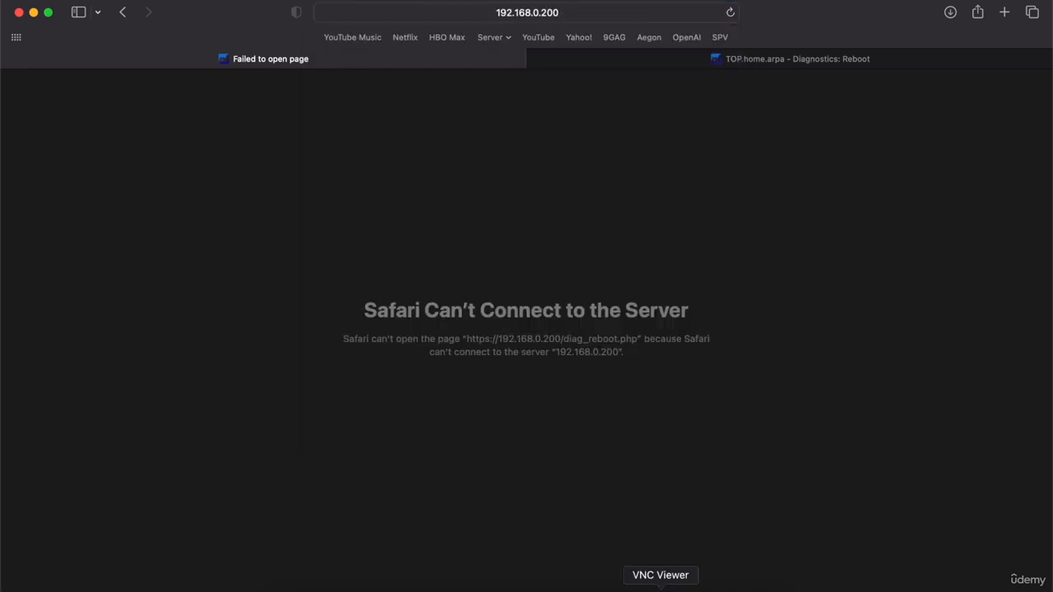
In LEFT's VNC console on 192.168.0.9:5900, open the shell (option 8) and run pfctl -d.
left_click(663, 586)
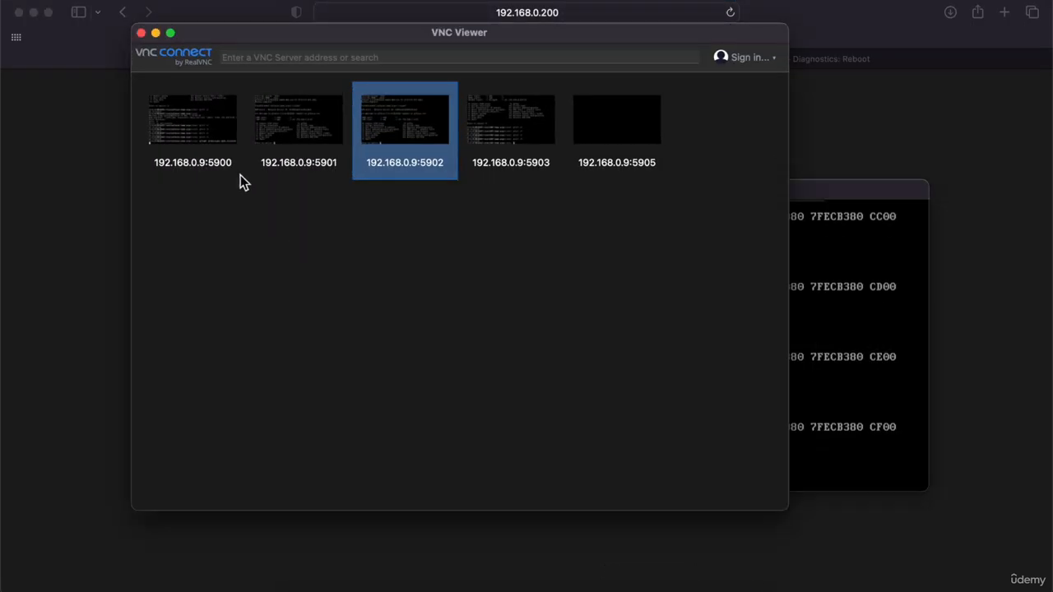
double_click(197, 135)
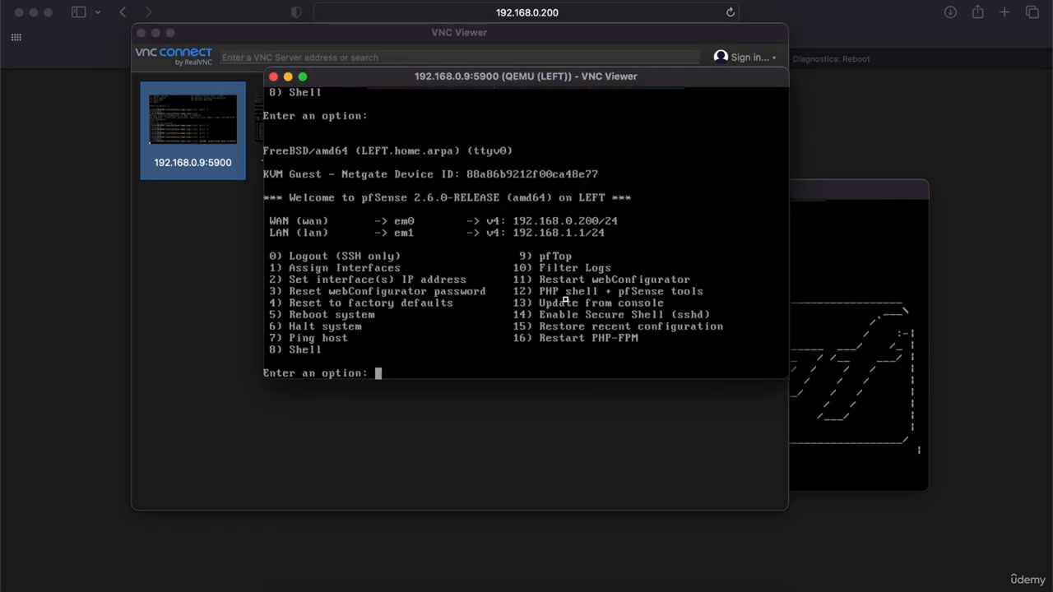
type("8")
key("Return")
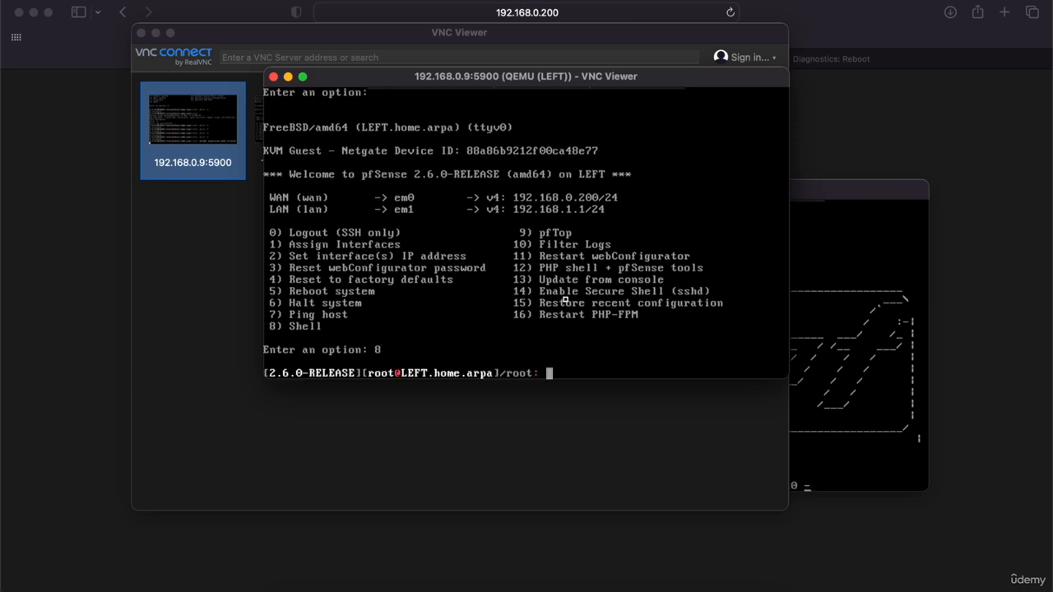
type("pfctl -d")
key("Return")
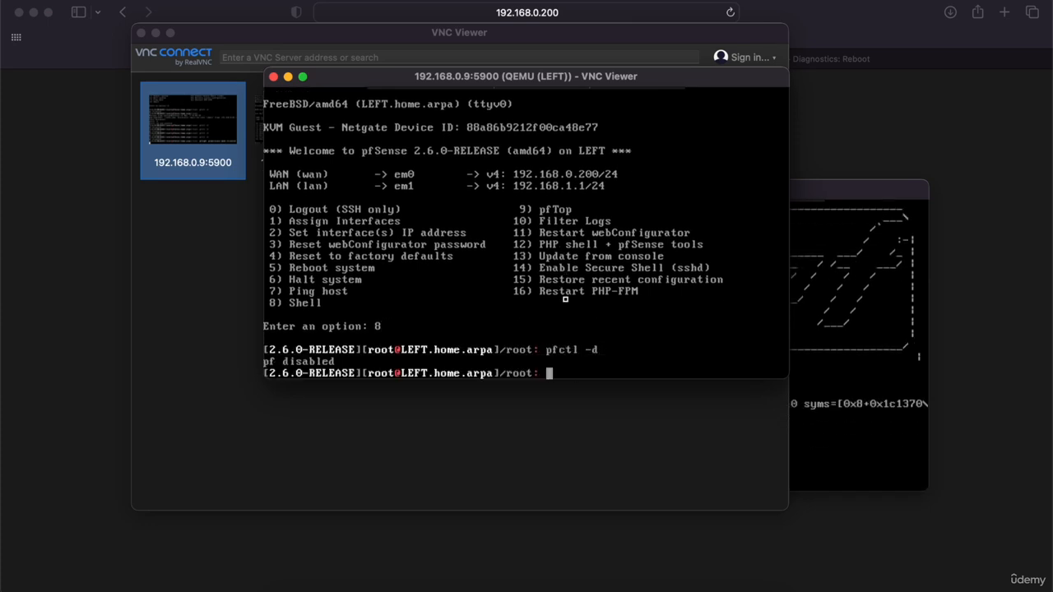
Retry LEFT's web GUI at the bare 192.168.0.200 address after trimming the reboot page path.
left_click(188, 11)
left_click(420, 14)
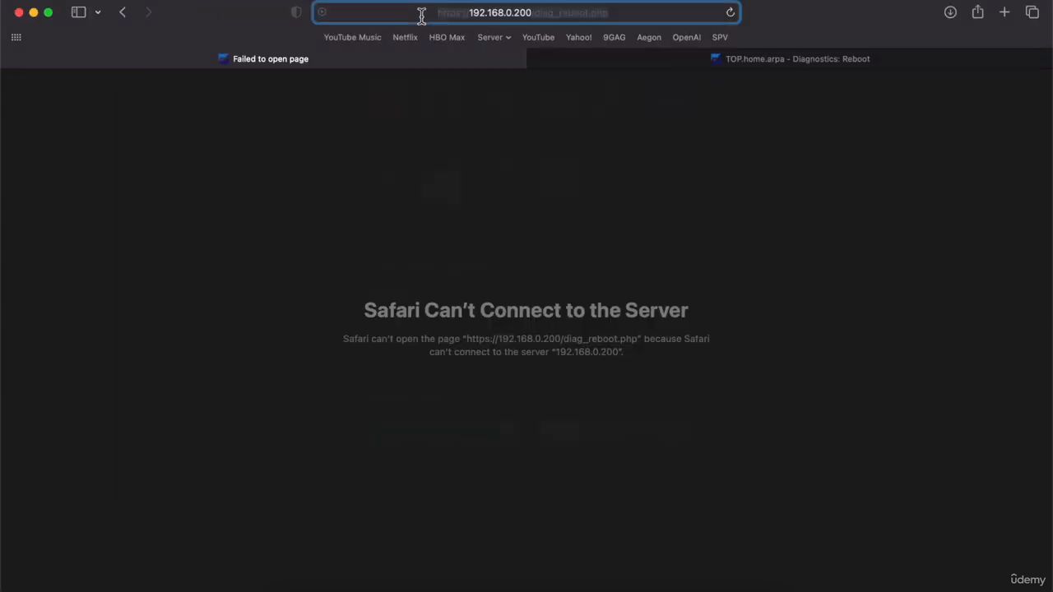
key("Return")
left_click(459, 15)
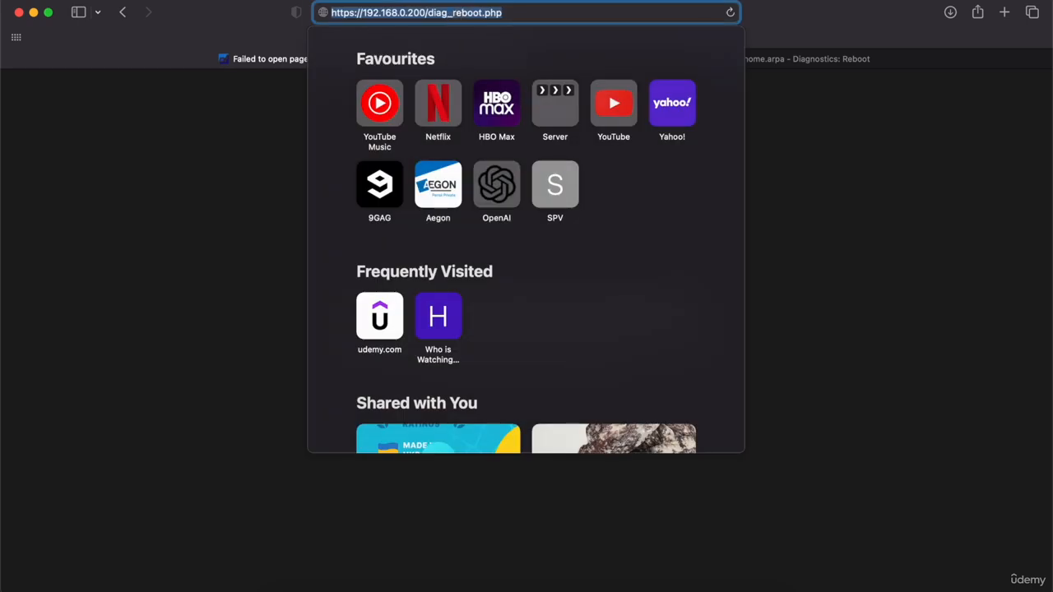
key("Right")
key("BackSpace")
key("BackSpace")
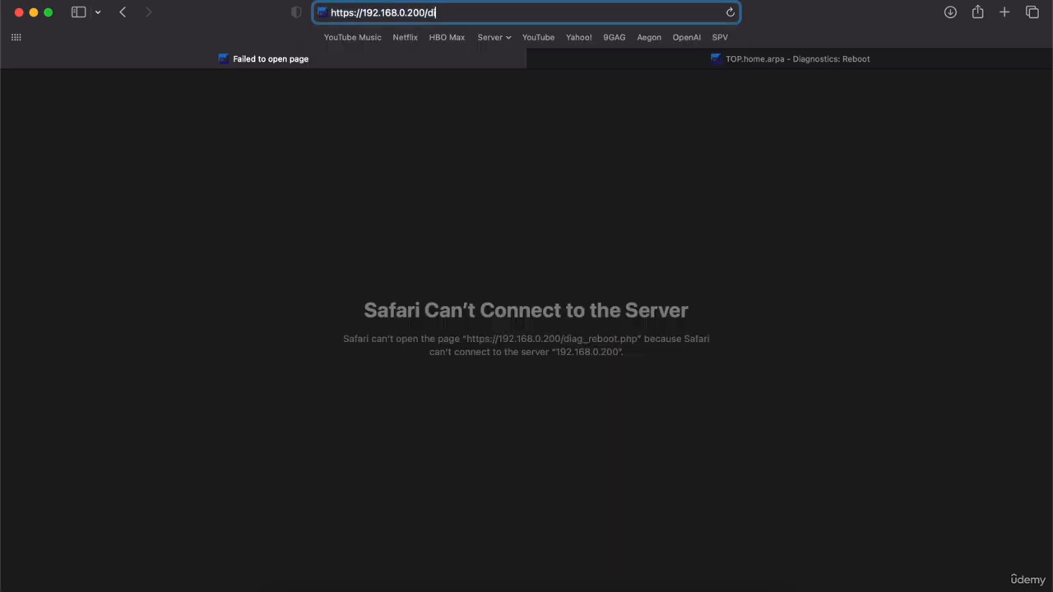
key("BackSpace")
key("BackSpace")
key("BackSpace")
key("Return")
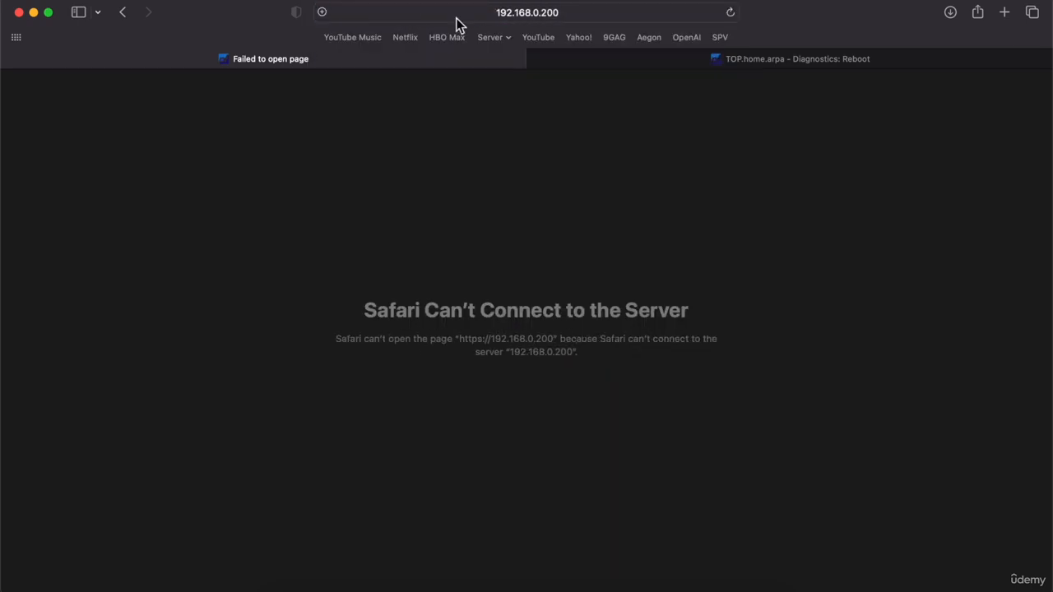
left_click(457, 18)
key("Return")
left_click(711, 585)
left_click(738, 587)
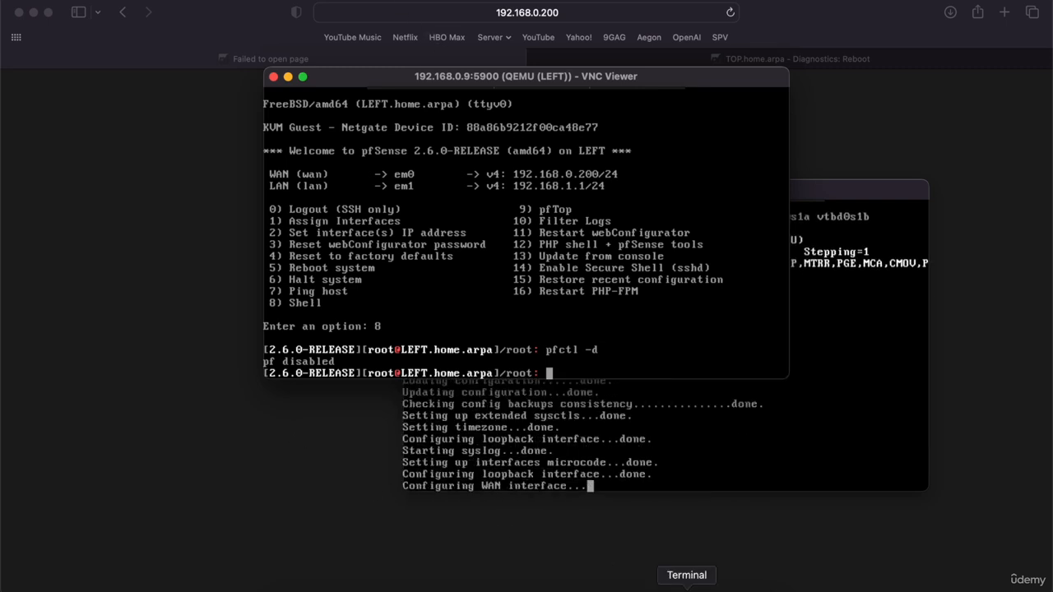
Ping 192.168.0.200 from a Terminal window and stop it to view the statistics.
left_click(686, 585)
type("ping 1")
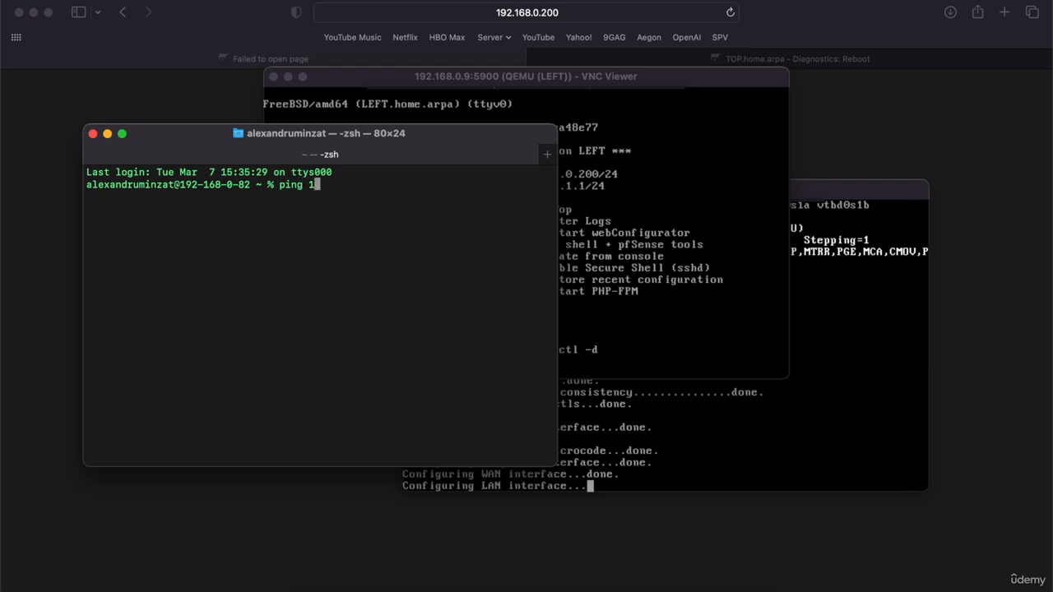
type("92.168.0.200")
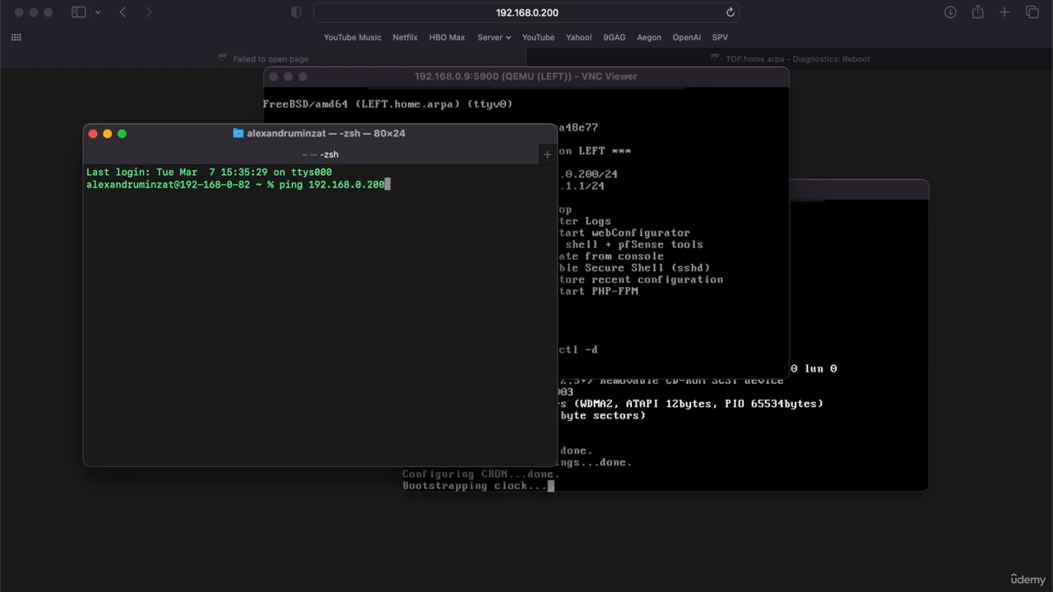
key("Return")
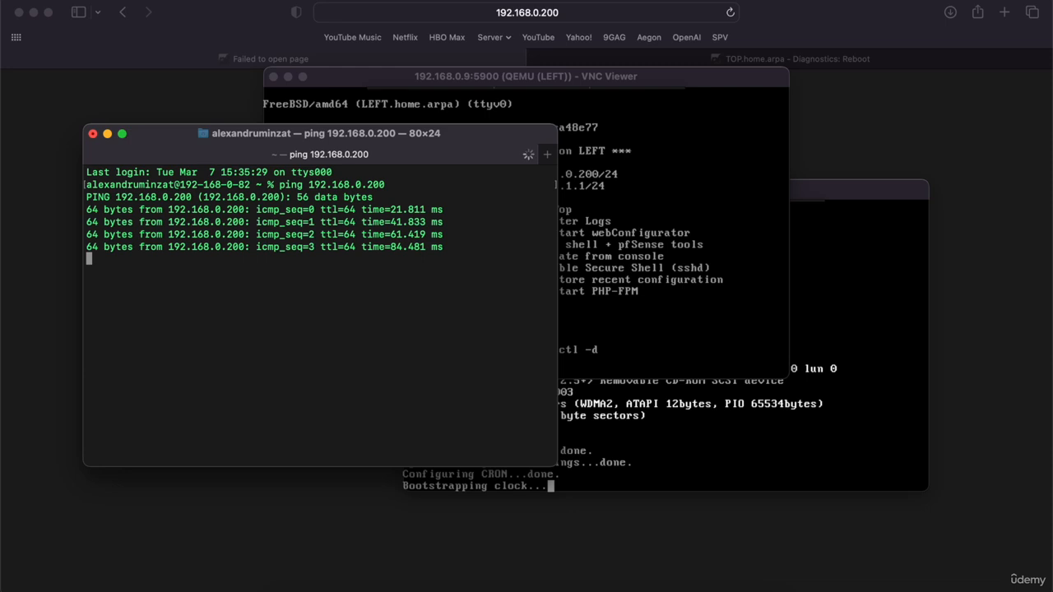
key("ctrl+c")
Retry loading LEFT's web GUI, discarding the suggested gateways page completion.
left_click(639, 339)
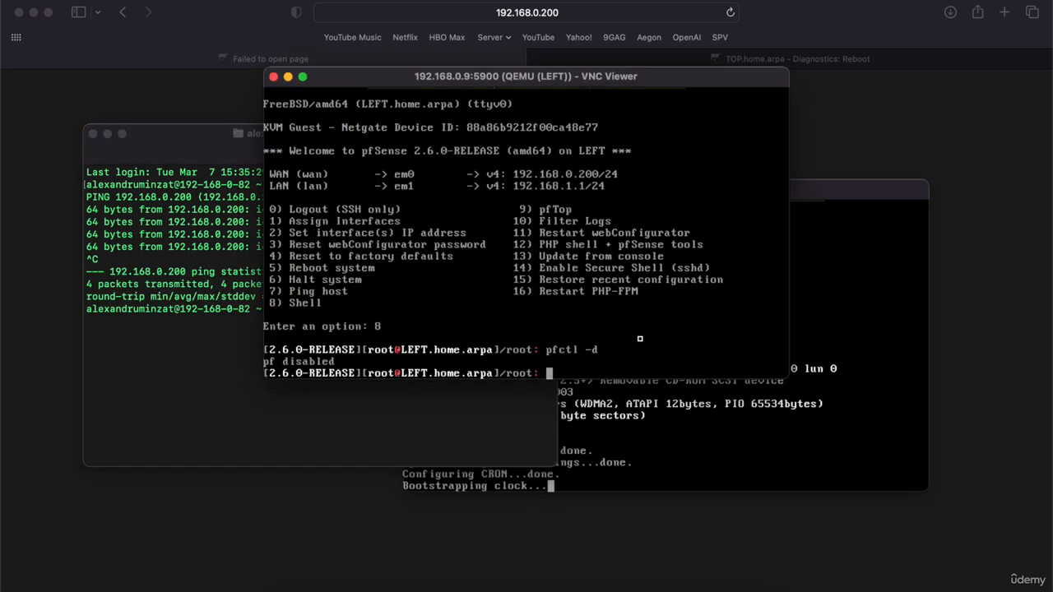
left_click(423, 20)
key("Return")
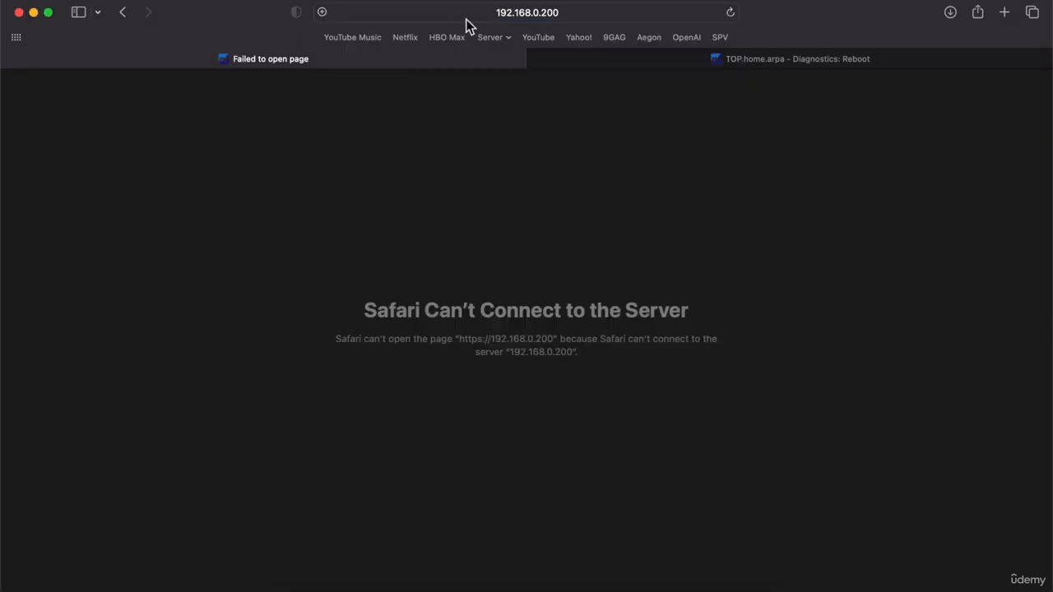
left_click(466, 18)
key("Right")
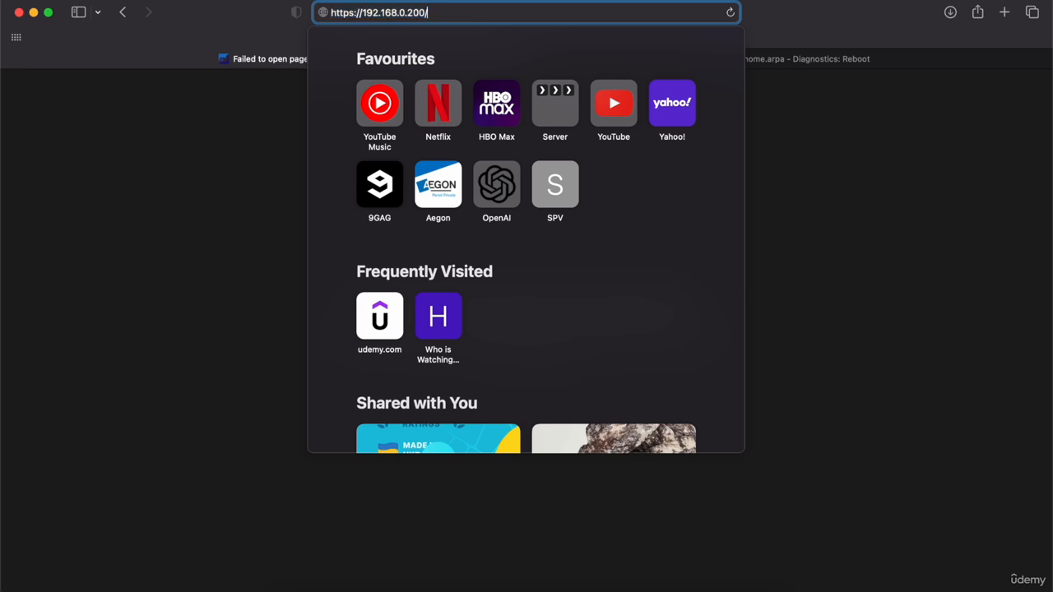
type("/")
key("Delete")
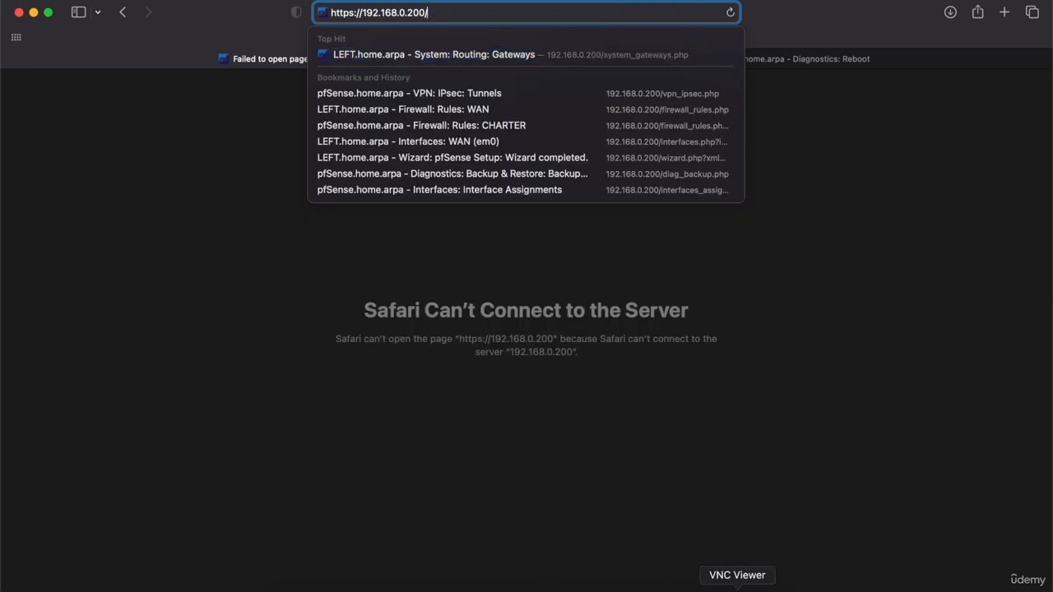
Exit LEFT's pfSense shell and restart the webConfigurator with console option 11.
left_click(747, 587)
left_click(747, 587)
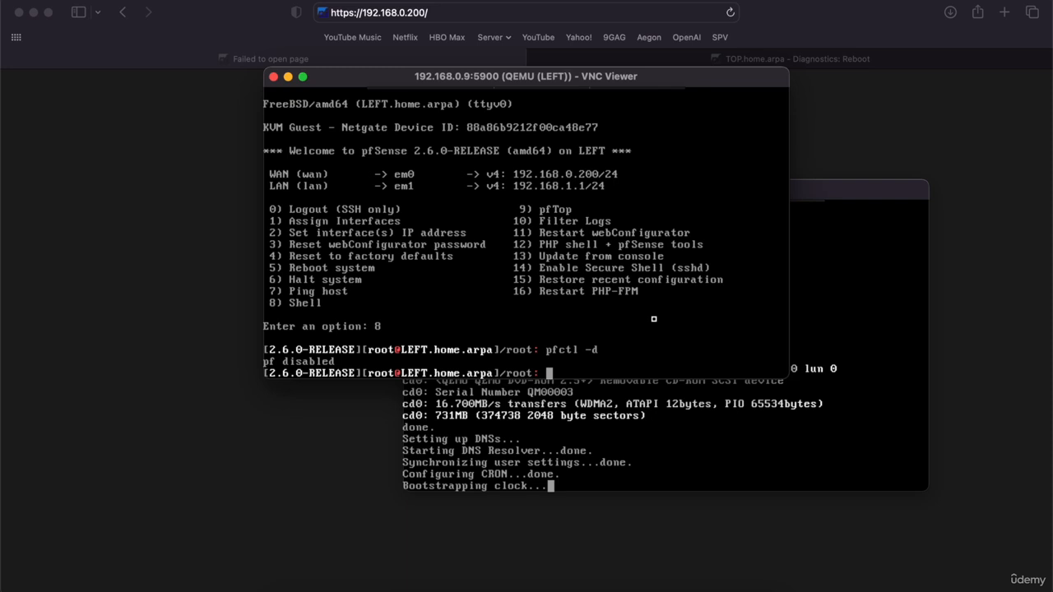
type("exit")
key("Return")
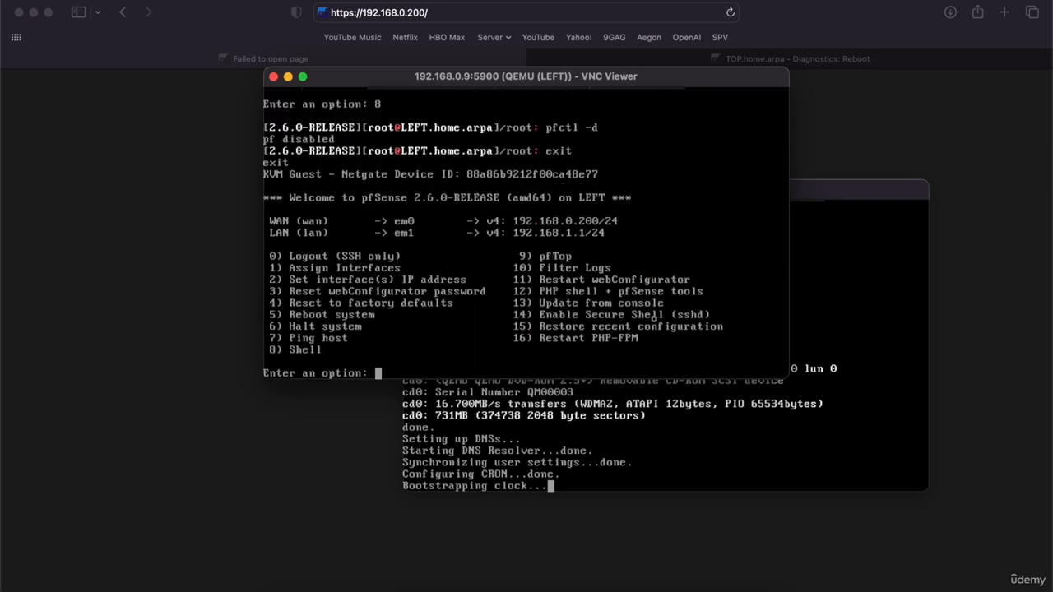
type("11")
key("Return")
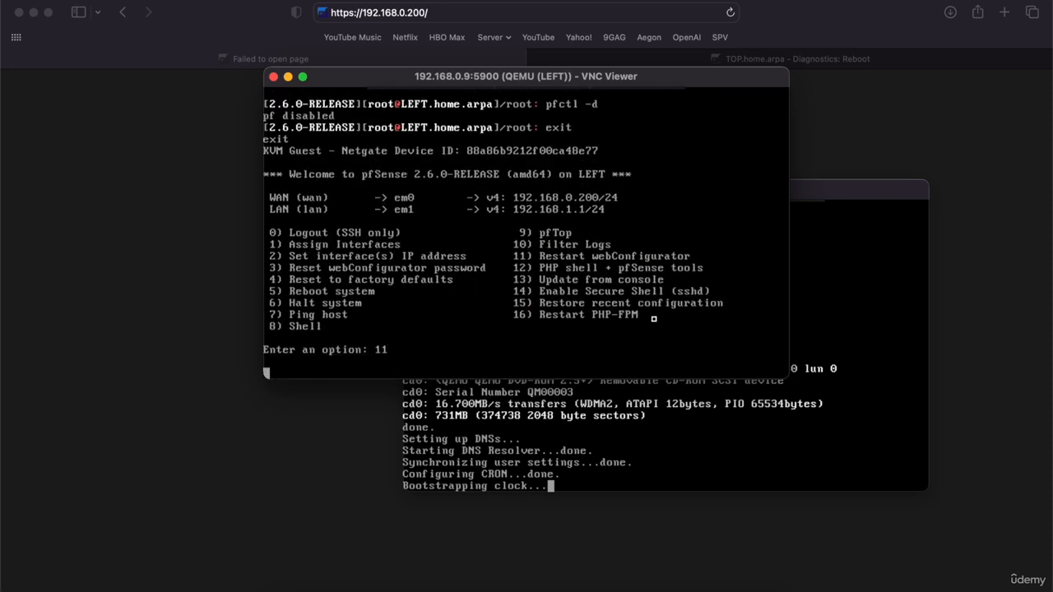
Reload LEFT's web GUI at 192.168.0.200 several more times, then return to LEFT's console.
left_click(518, 15)
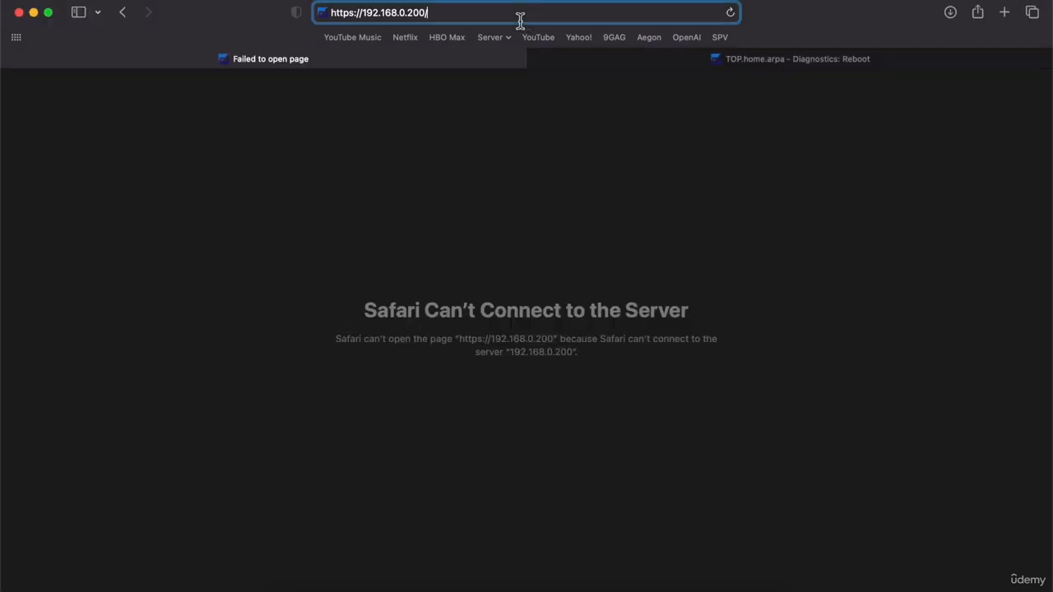
key("Return")
left_click(518, 19)
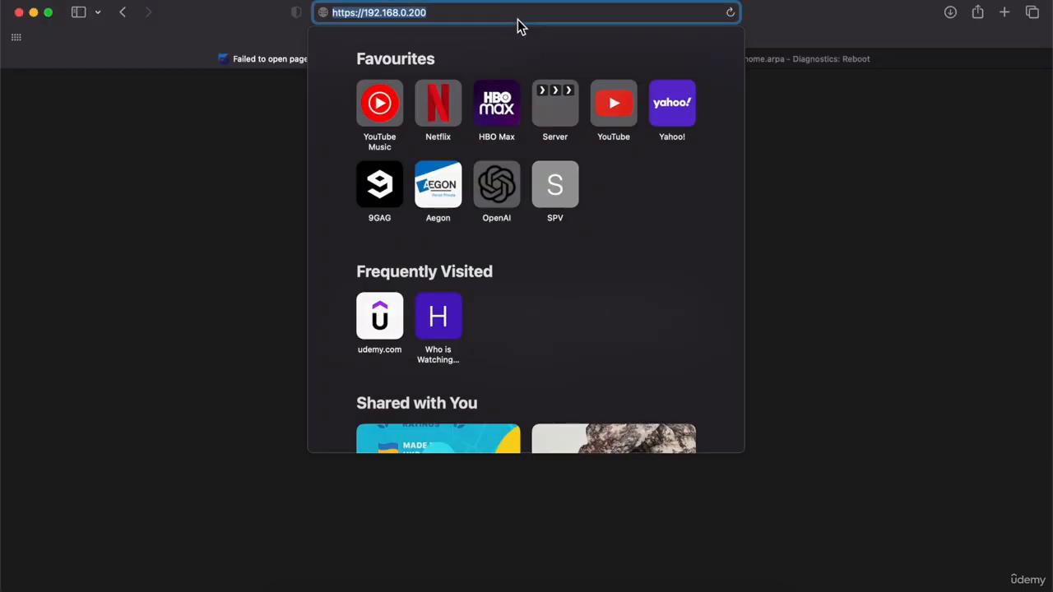
left_click(536, 15)
key("Return")
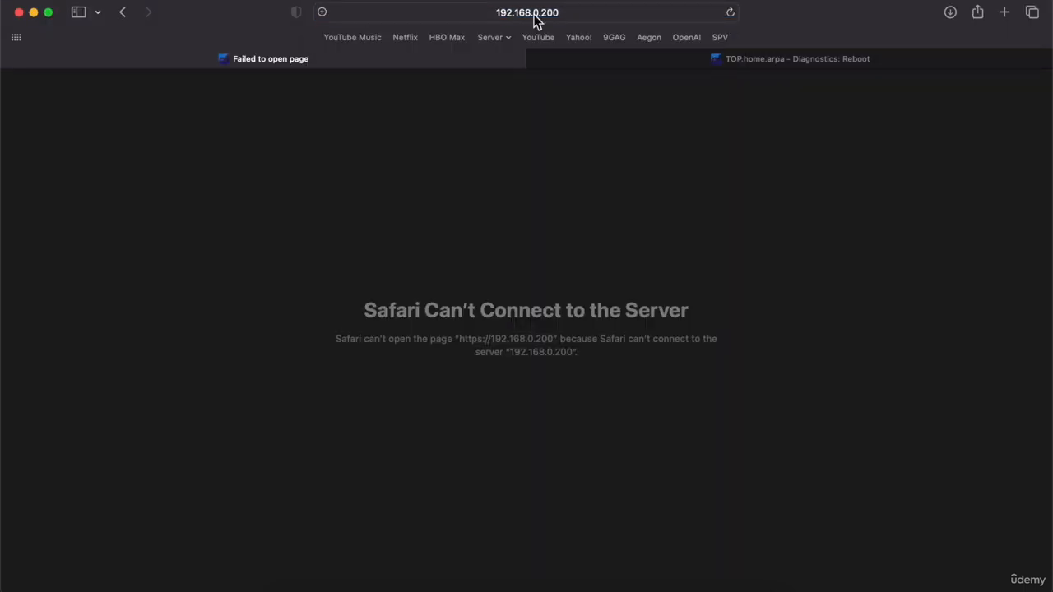
left_click(534, 18)
key("Return")
left_click(714, 589)
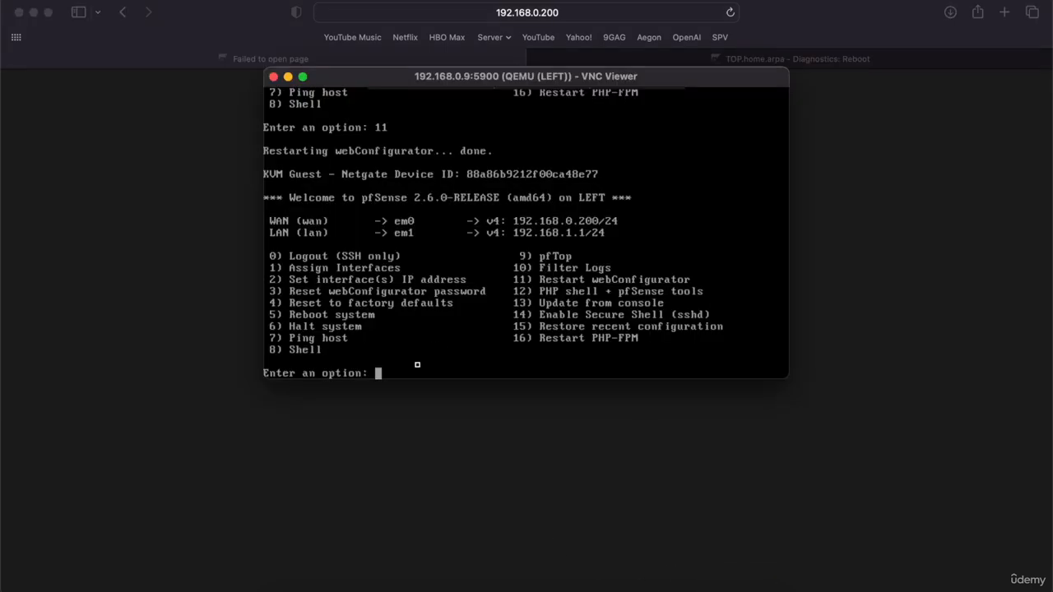
Reopen LEFT's shell with option 8 and run pfctl -d again.
type("8")
key("Return")
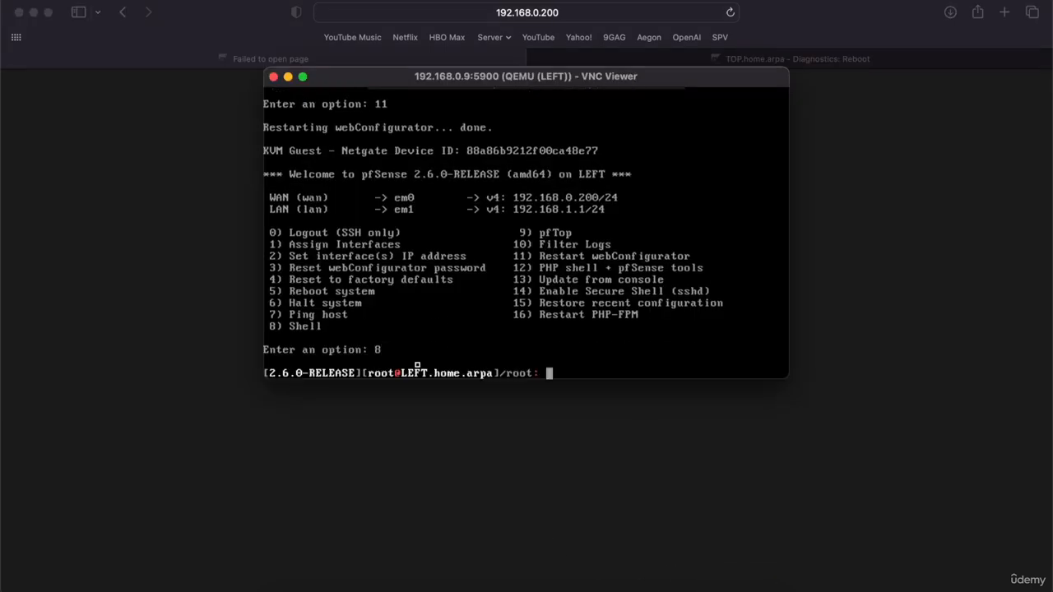
type("pfctl -d")
key("Return")
Retry LEFT's web GUI in the browser, then check the LEFT and TOP consoles.
left_click(463, 14)
key("Return")
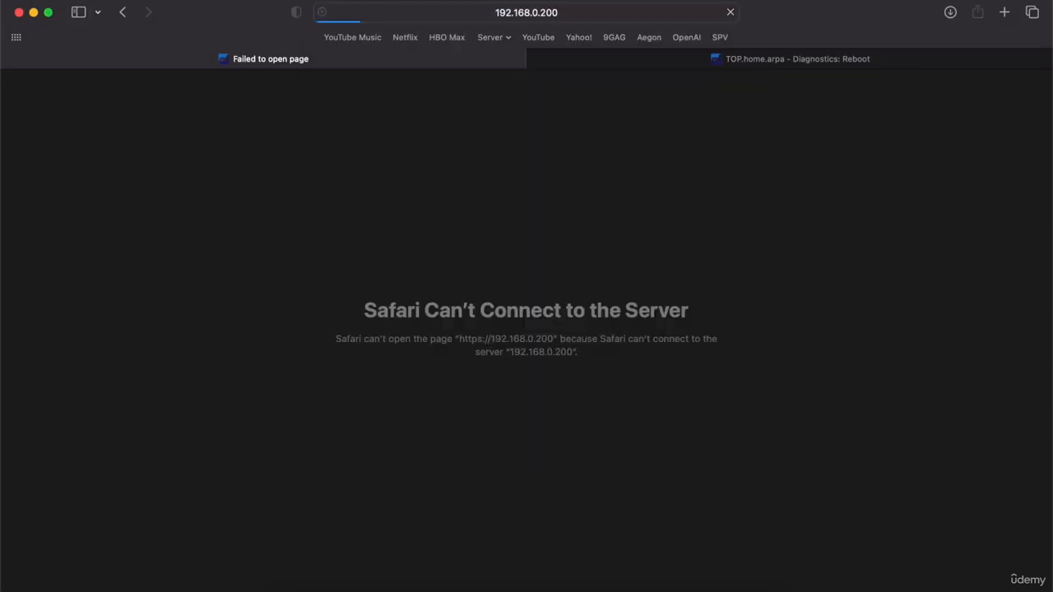
left_click(477, 17)
key("Return")
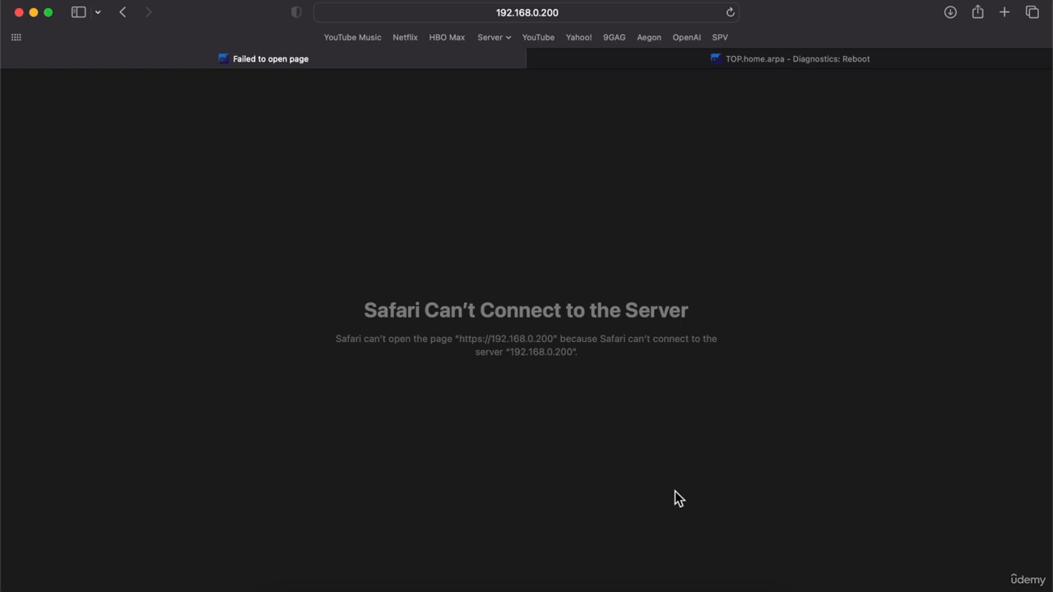
left_click(712, 587)
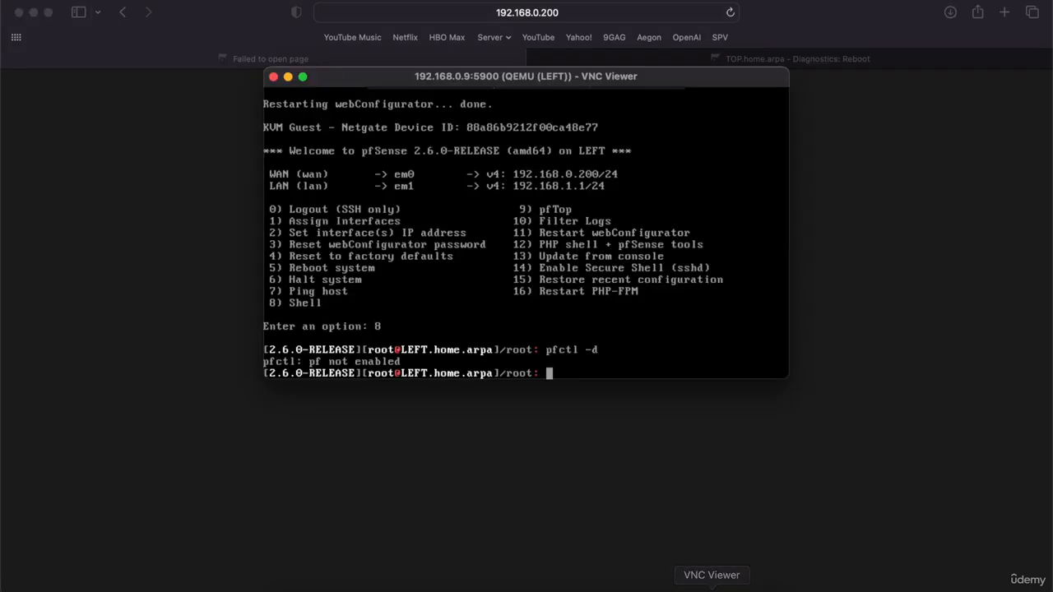
left_click(711, 588)
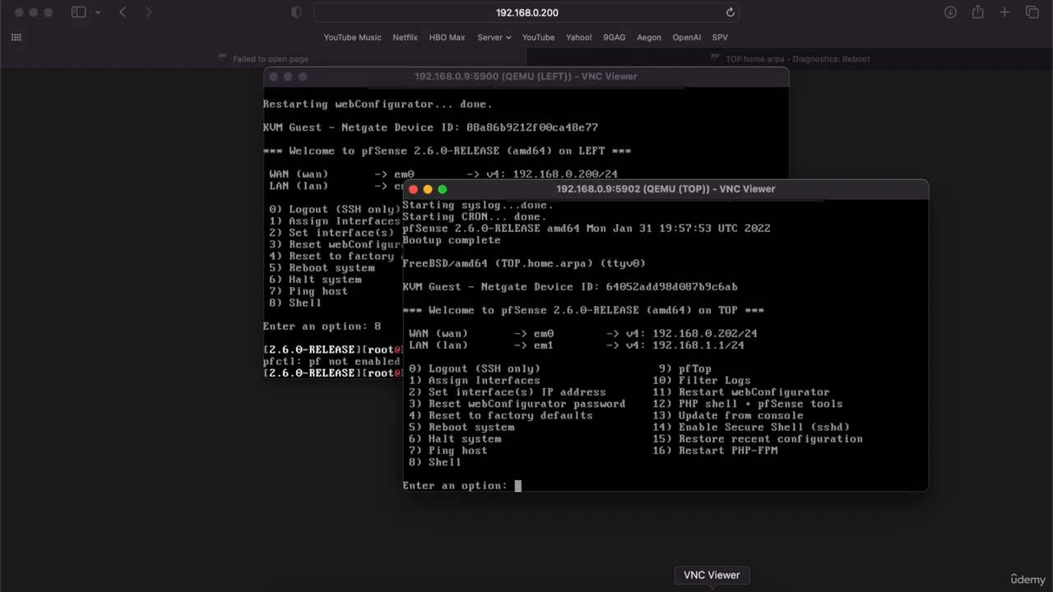
Reload TOP at 192.168.0.202 and sign in manually as admin with the password.
left_click(677, 54)
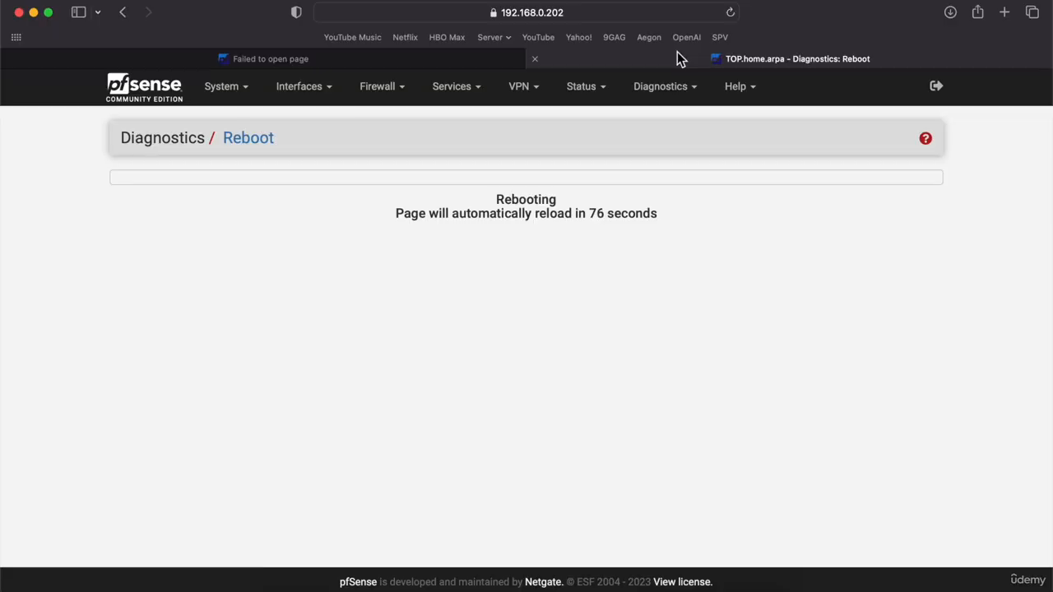
left_click(629, 15)
key("Return")
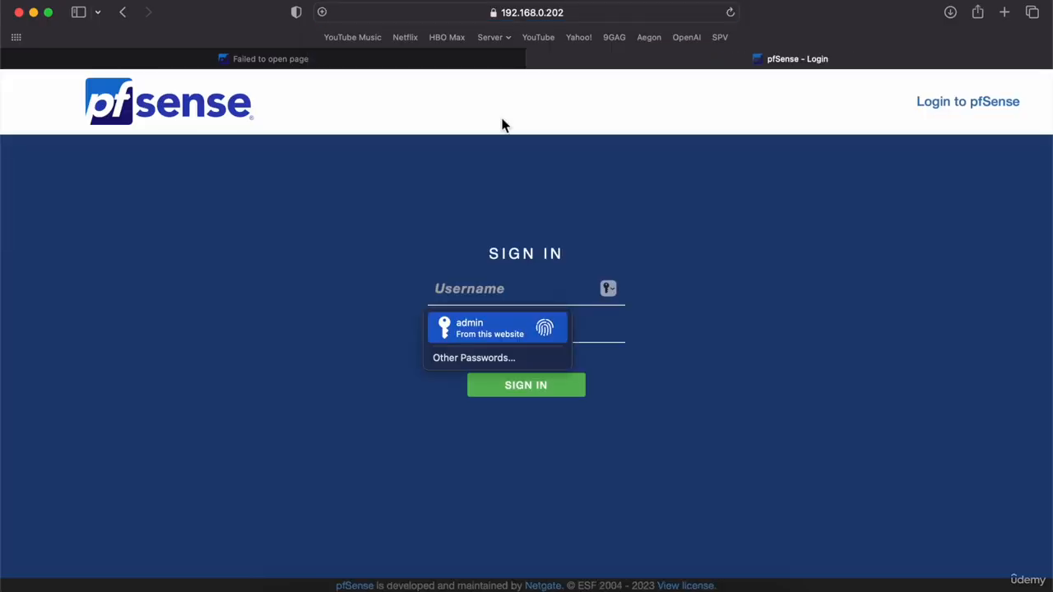
left_click(487, 327)
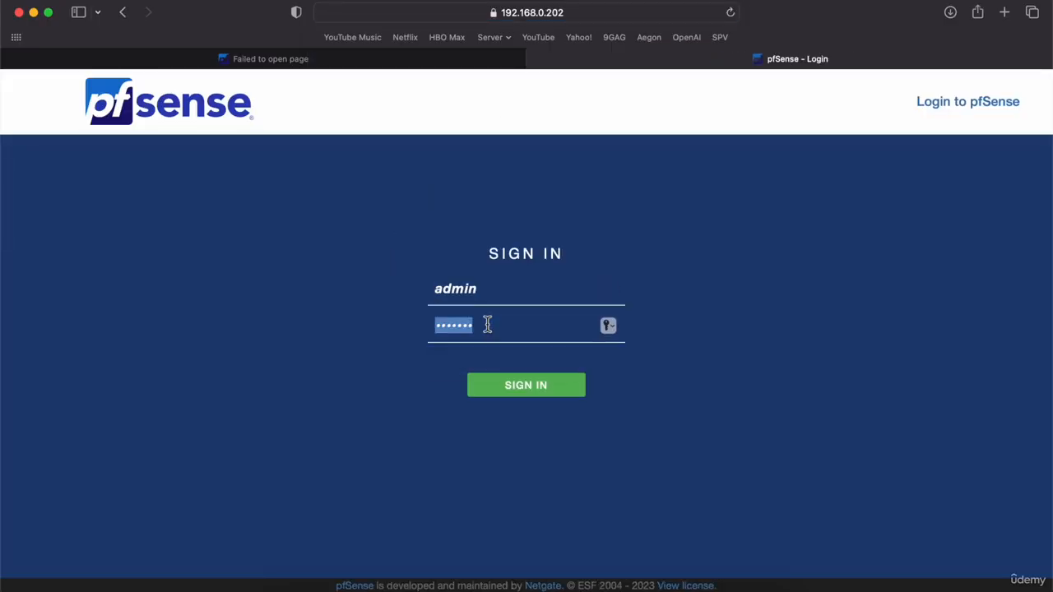
left_click(522, 393)
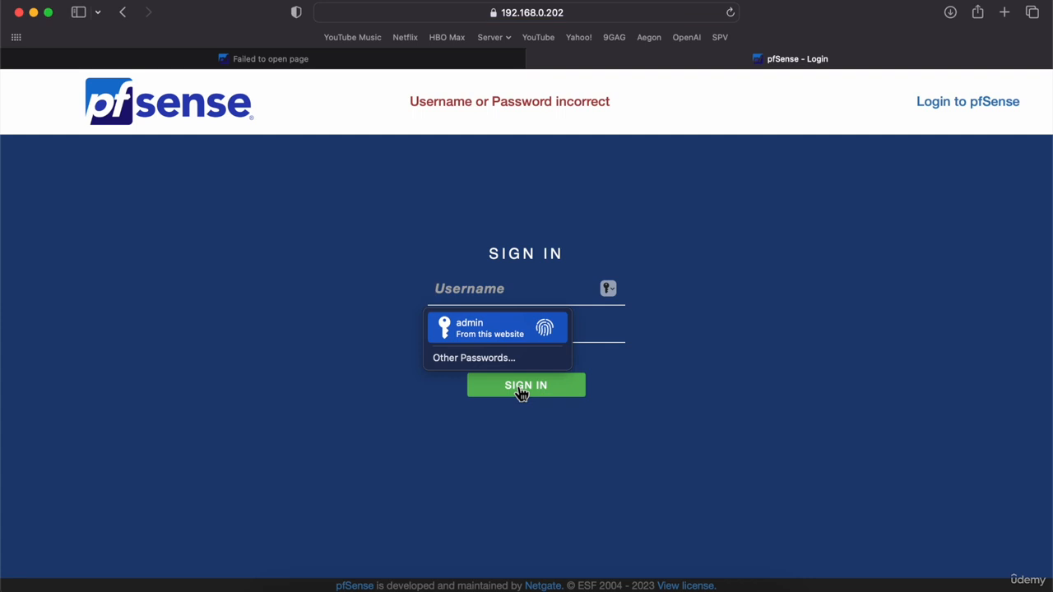
left_click(490, 329)
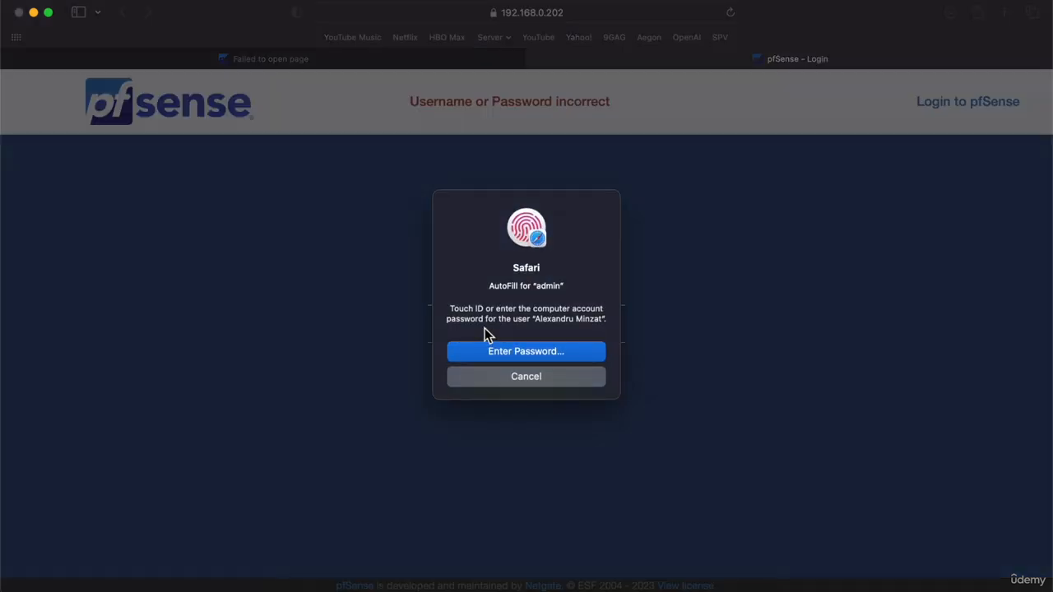
left_click(502, 372)
type("admin")
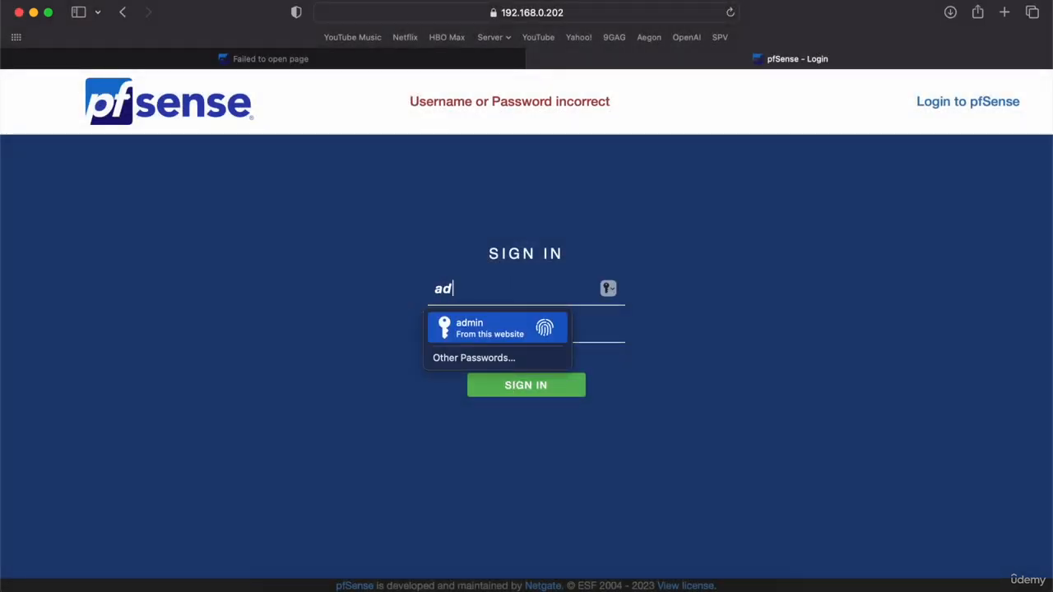
key("Tab")
type("pfsens")
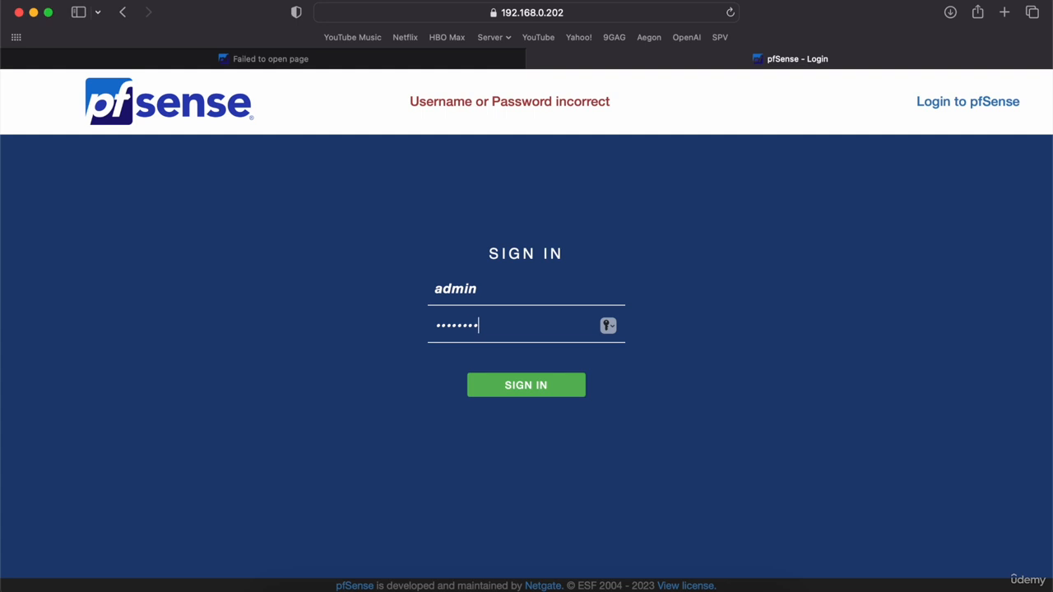
key("Return")
left_click(524, 355)
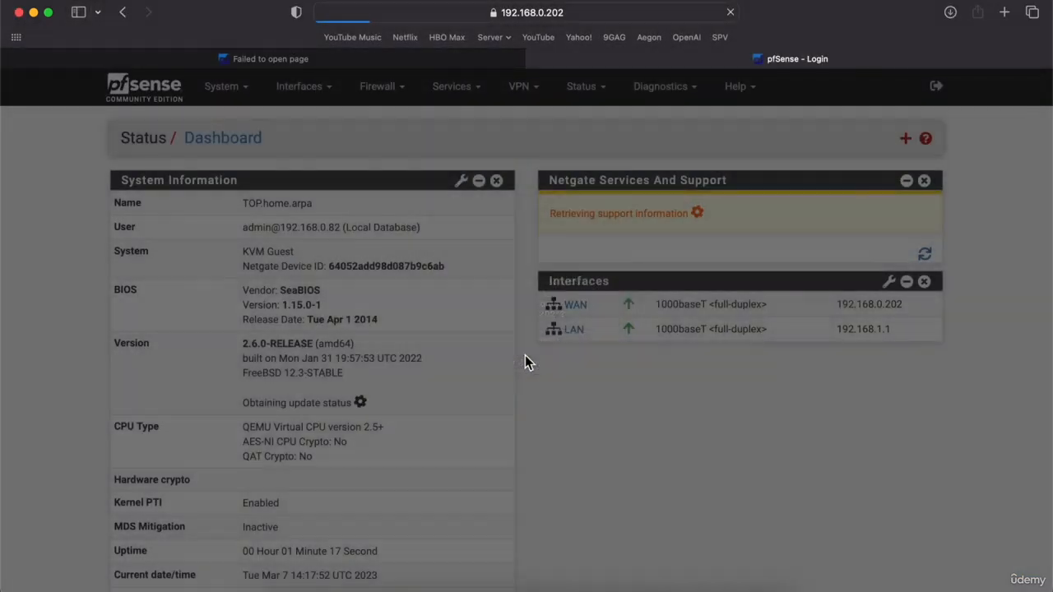
Accept the copyright notice, close the survey notice, and go to Firewall > Rules for WAN.
scroll(707, 403, "down", 10)
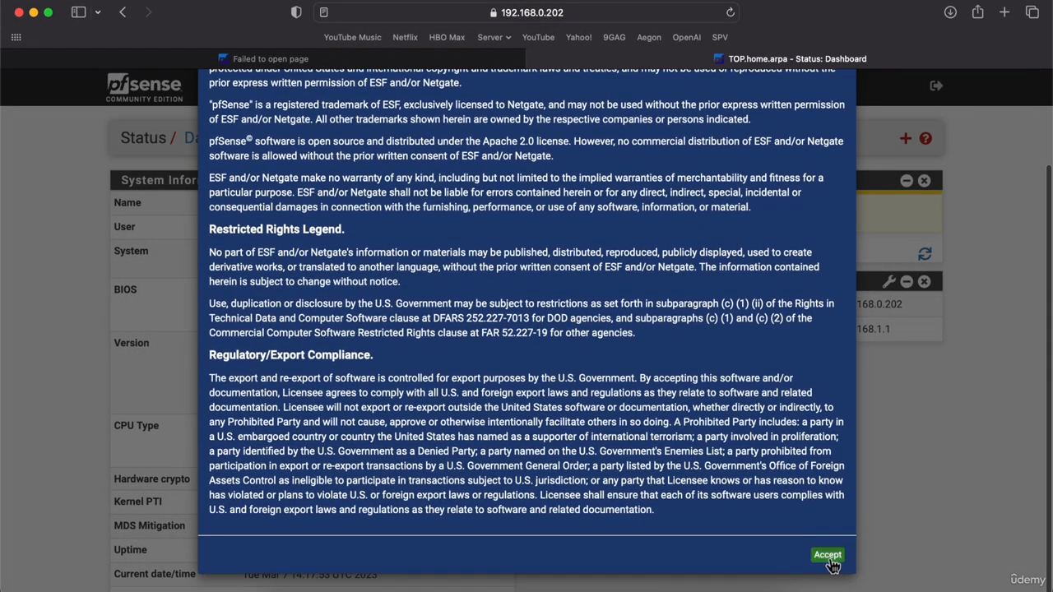
left_click(828, 556)
left_click(840, 227)
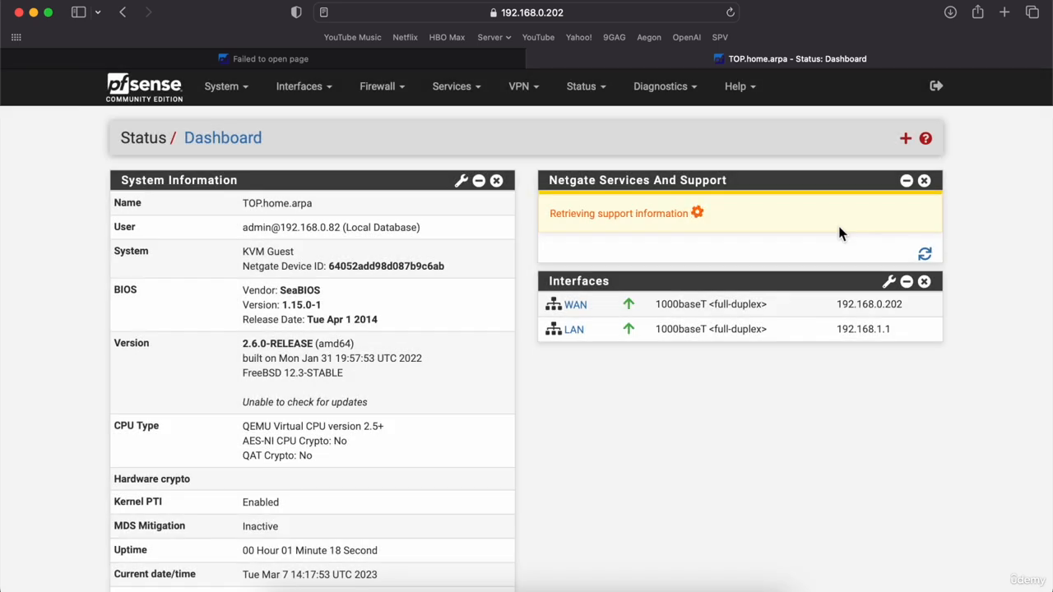
left_click(378, 97)
left_click(373, 167)
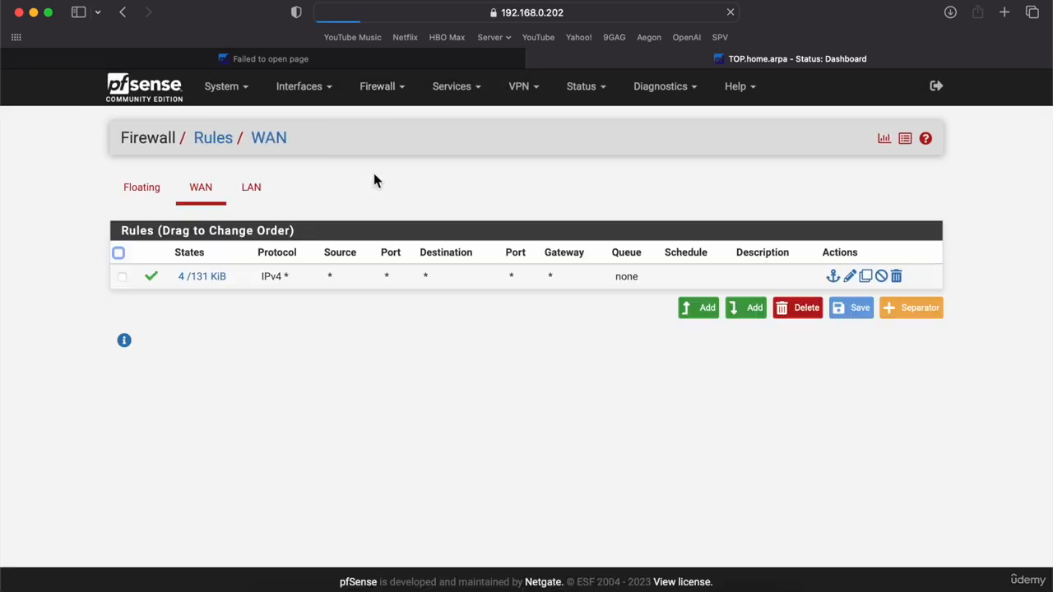
Refresh the TOP console, then run reboot in LEFT's pfSense shell.
left_click(713, 586)
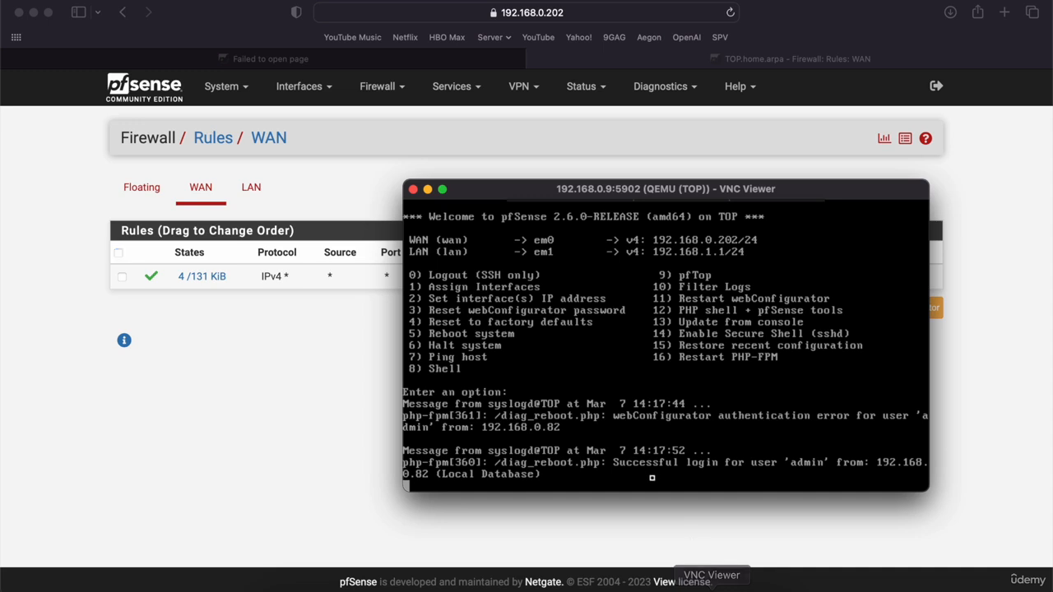
key("Return")
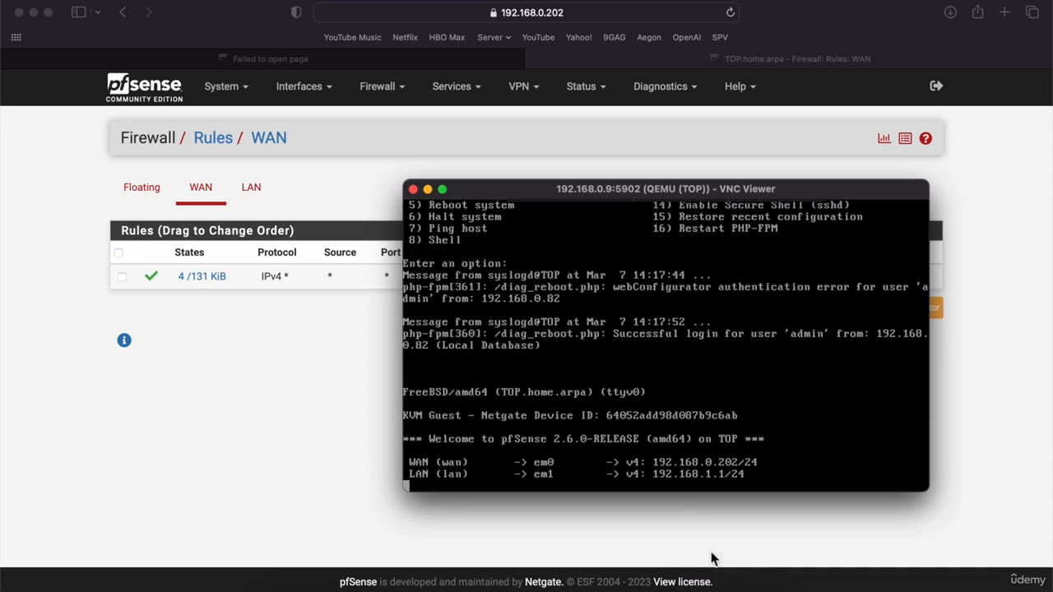
left_click(737, 588)
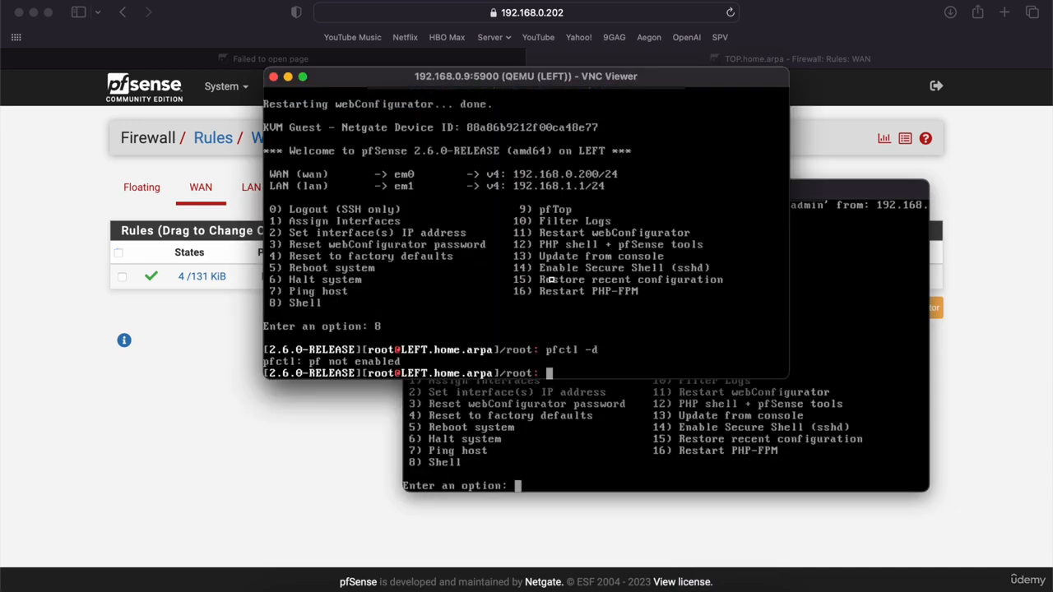
type("reboot")
key("Return")
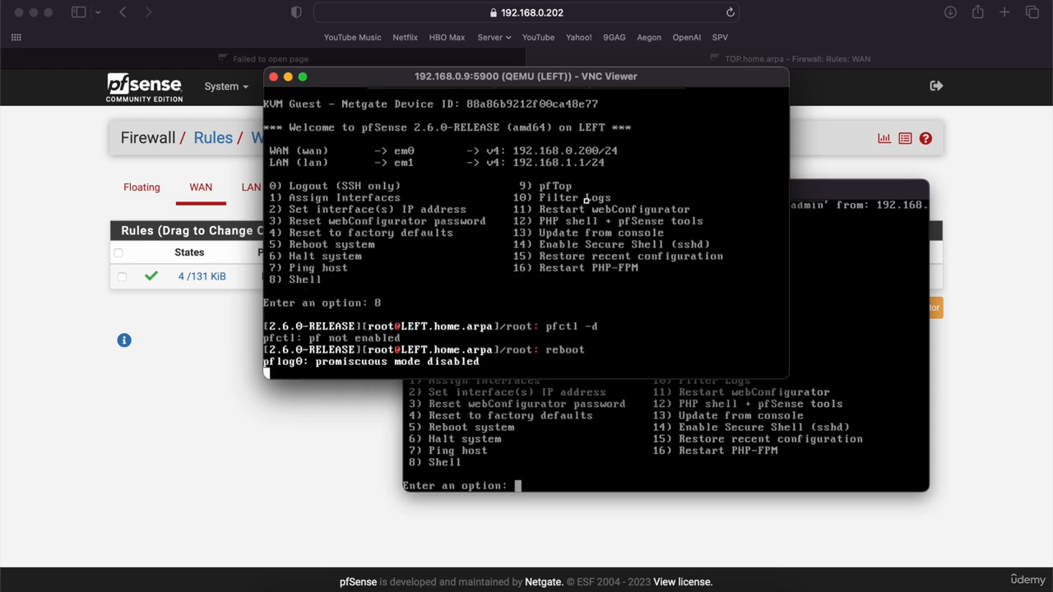
Close the TOP console window and hide the LEFT console window.
left_click(835, 218)
left_click(413, 190)
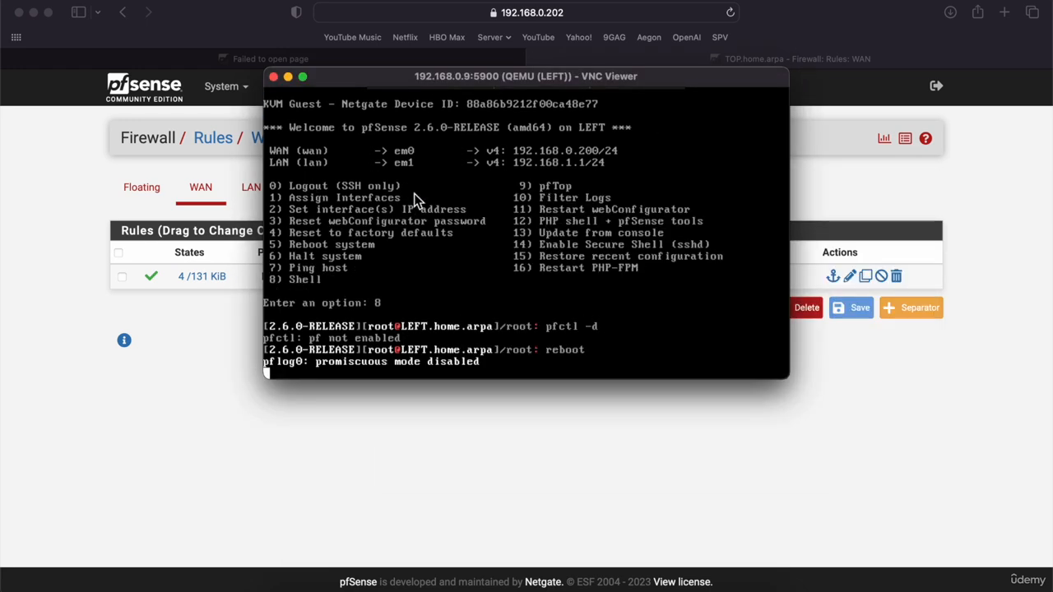
left_click(288, 78)
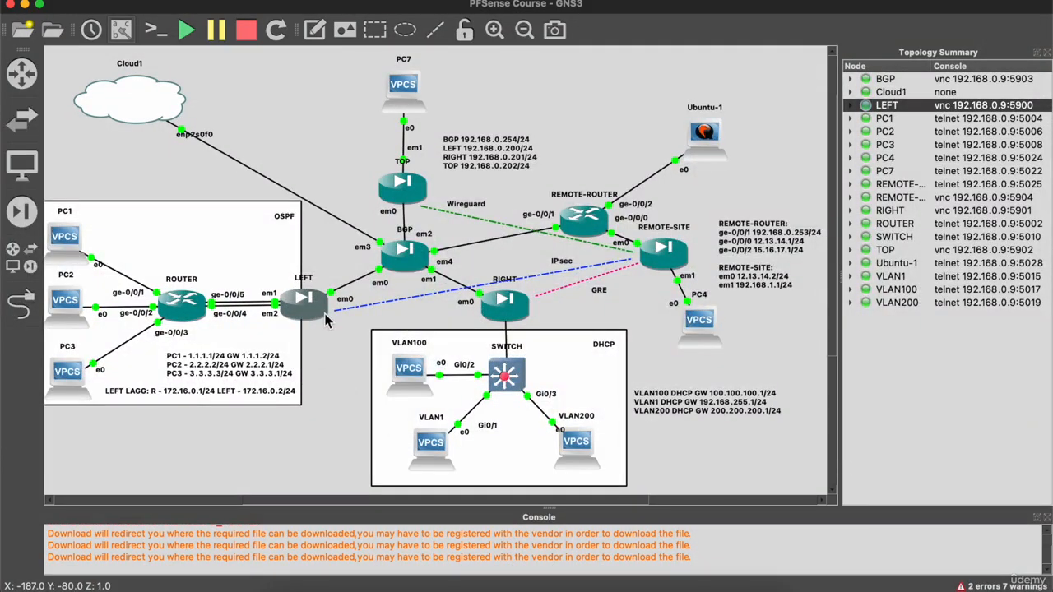
Select the RIGHT node and connect to its VNC console on port 5901.
mouse_move(335, 320)
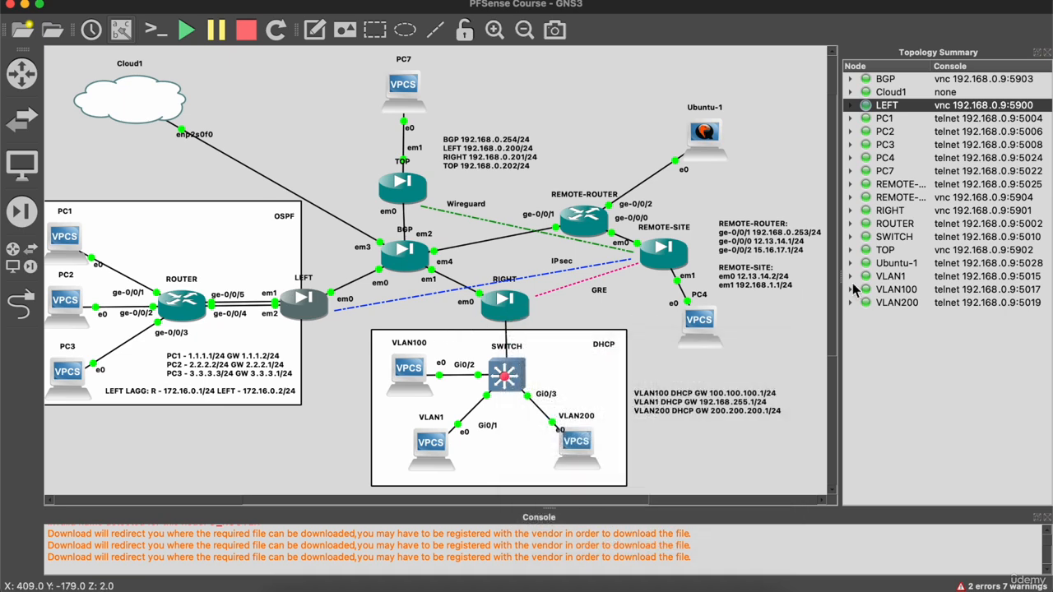
left_click(901, 211)
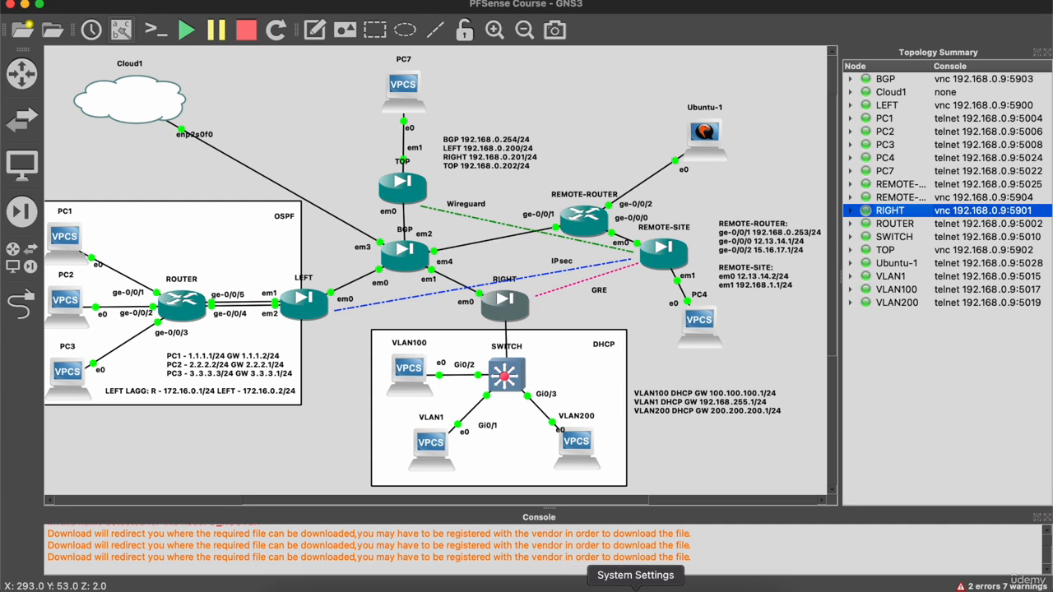
left_click(660, 590)
double_click(313, 118)
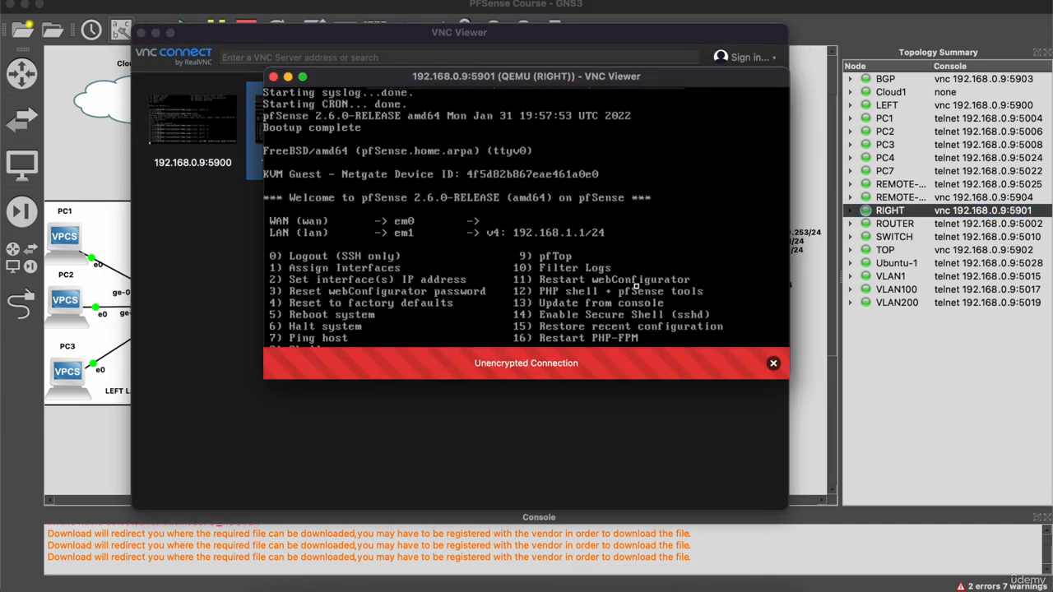
key("Return")
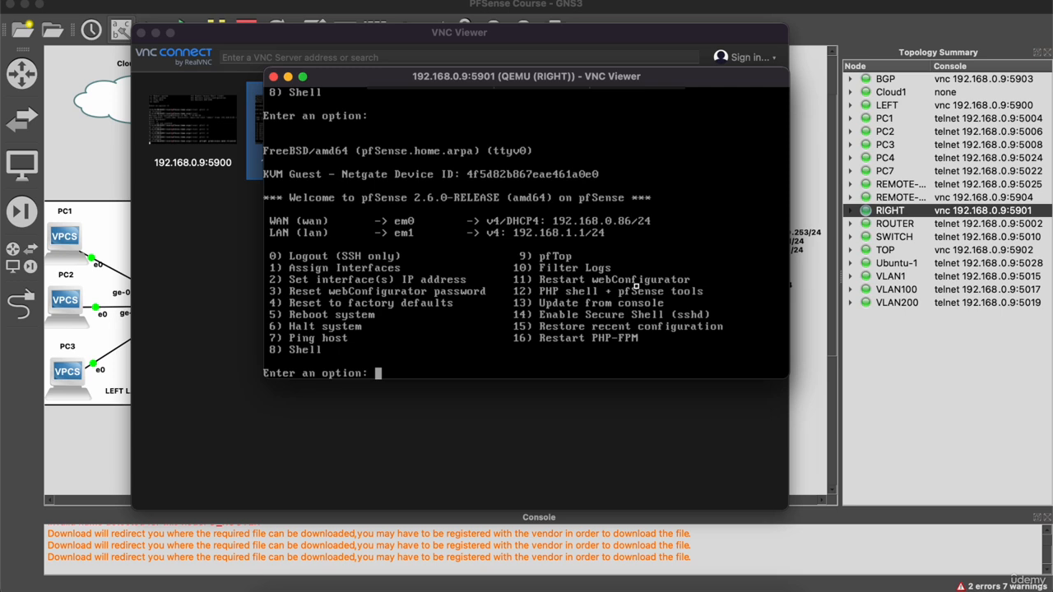
Start setting RIGHT's WAN IP via option 2, declining DHCP and entering 192.168.0.201.
type("2")
key("Return")
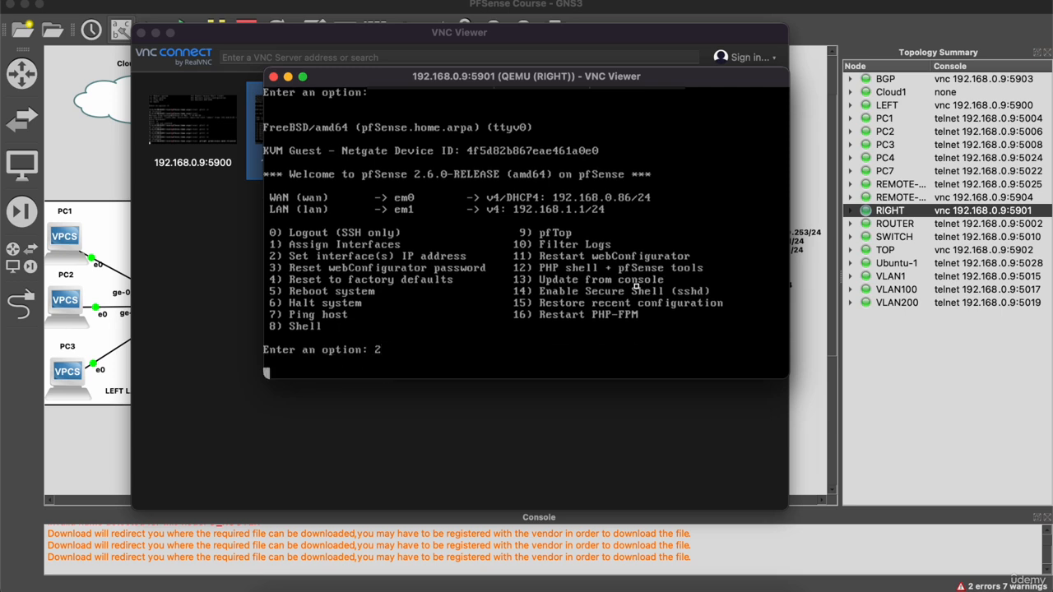
type("1")
key("Return")
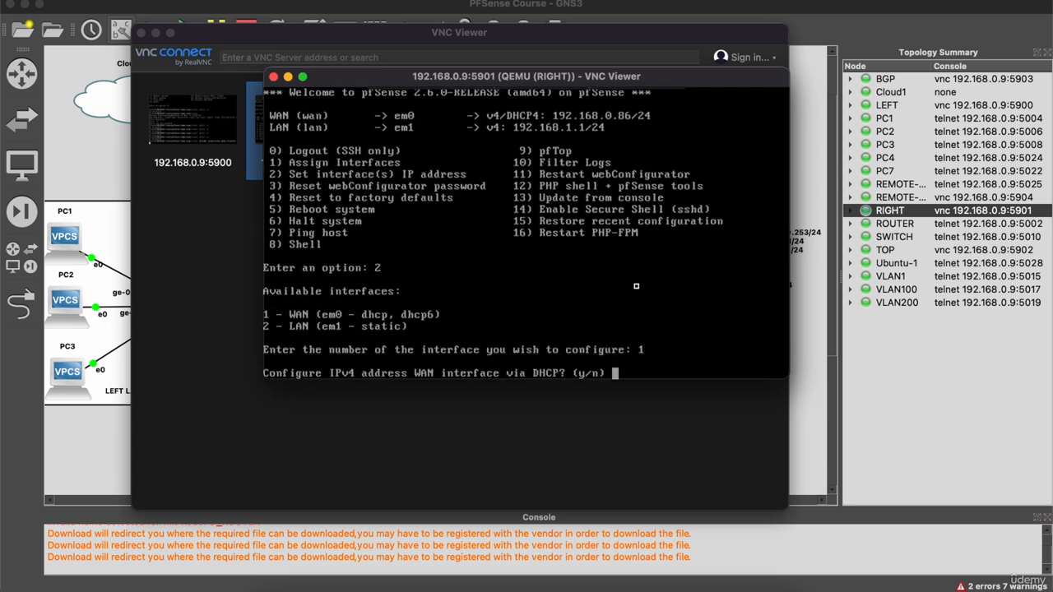
type("n")
key("Return")
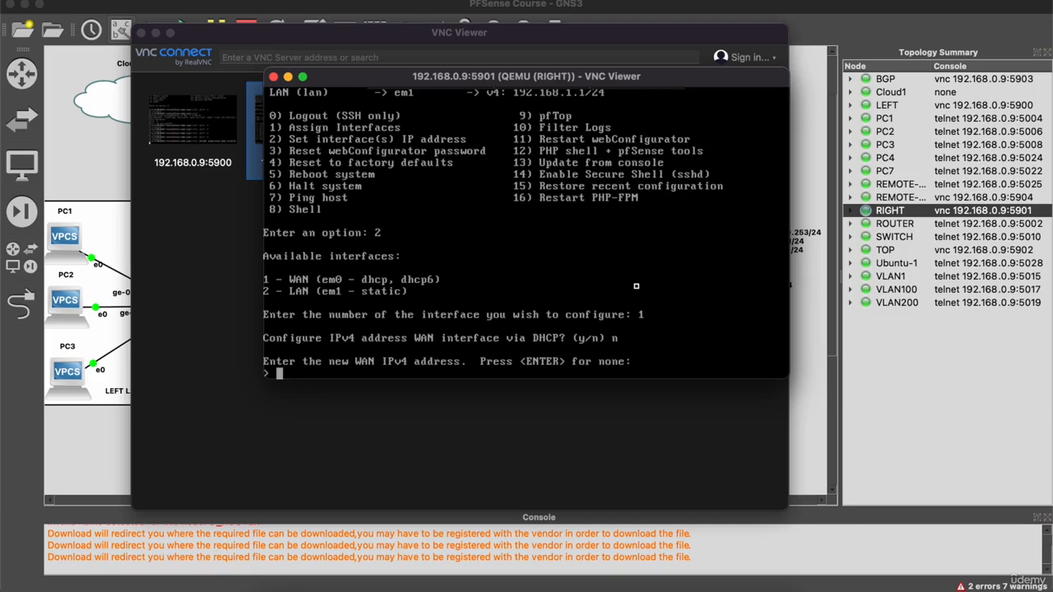
type("192.168.0.201")
left_click(155, 33)
left_click_drag(346, 82, 582, 181)
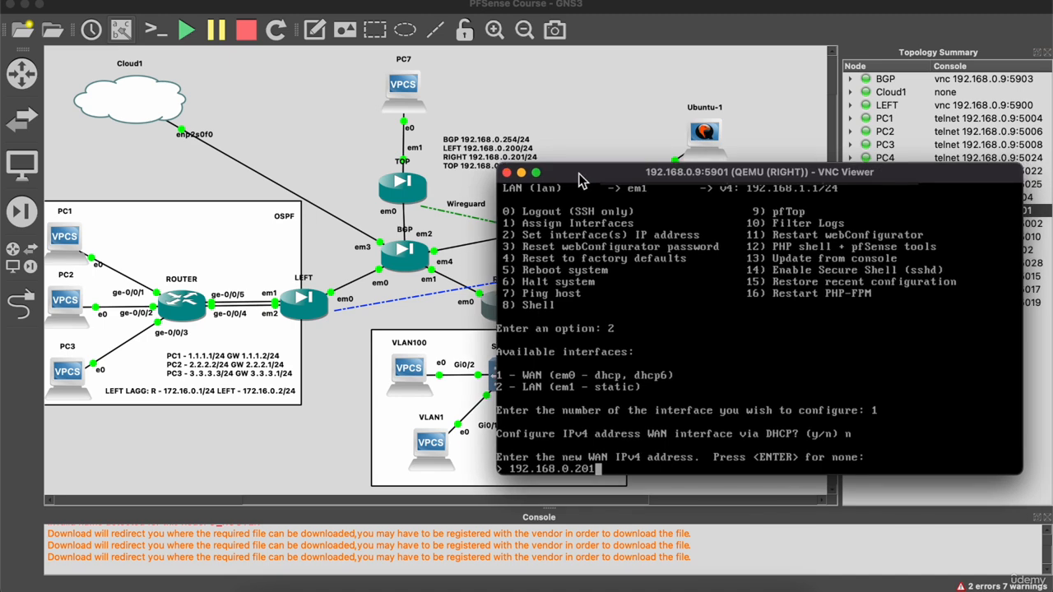
Finish WAN as 192.168.0.201/24 with no gateway or IPv6, keeping HTTPS.
type("24")
key("Return")
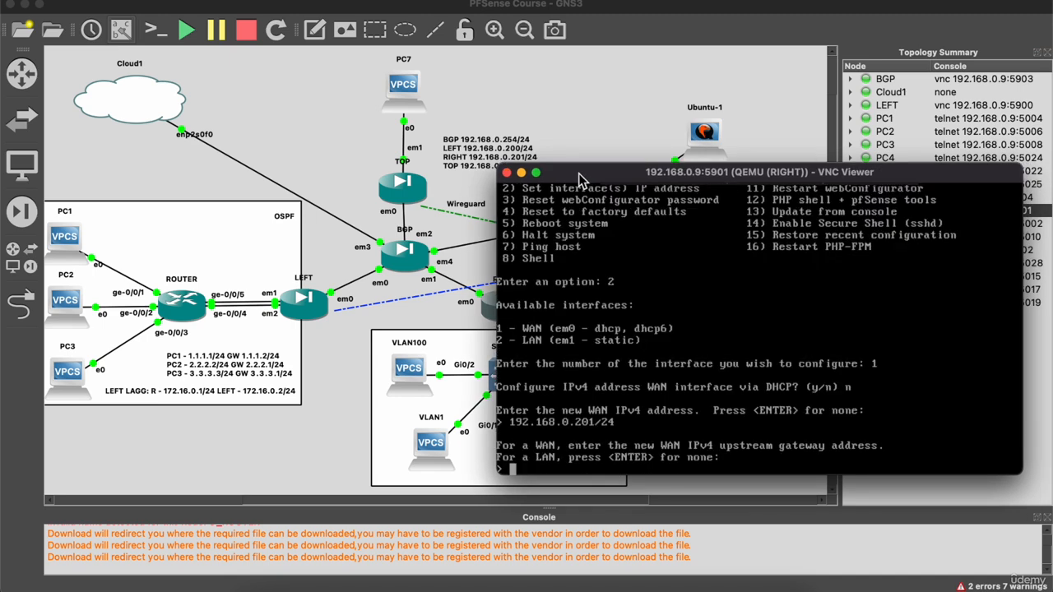
key("Return")
type("n")
key("Return")
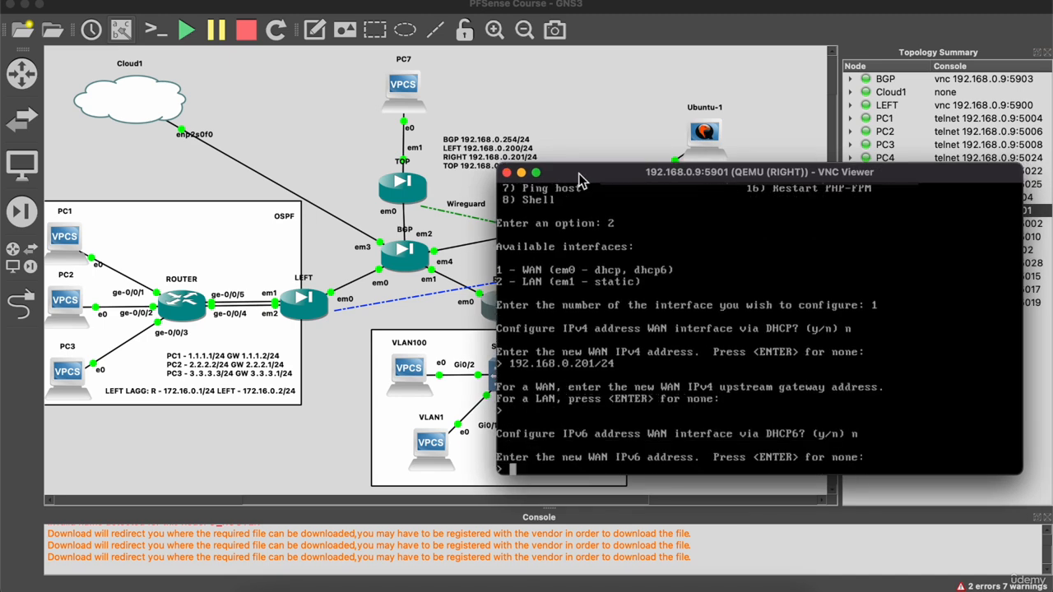
key("Return")
type("n")
key("Return")
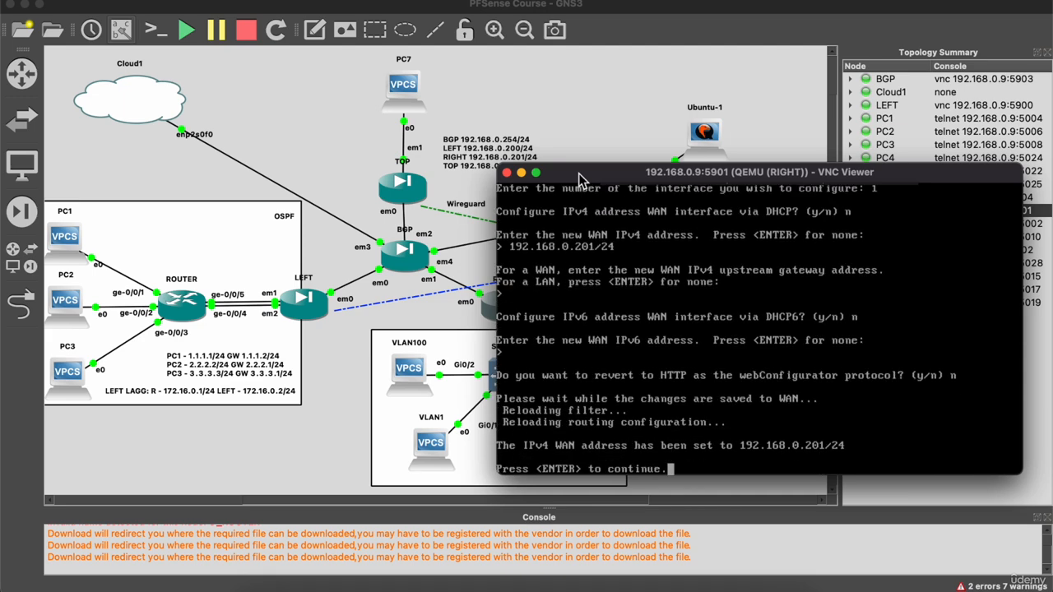
key("Return")
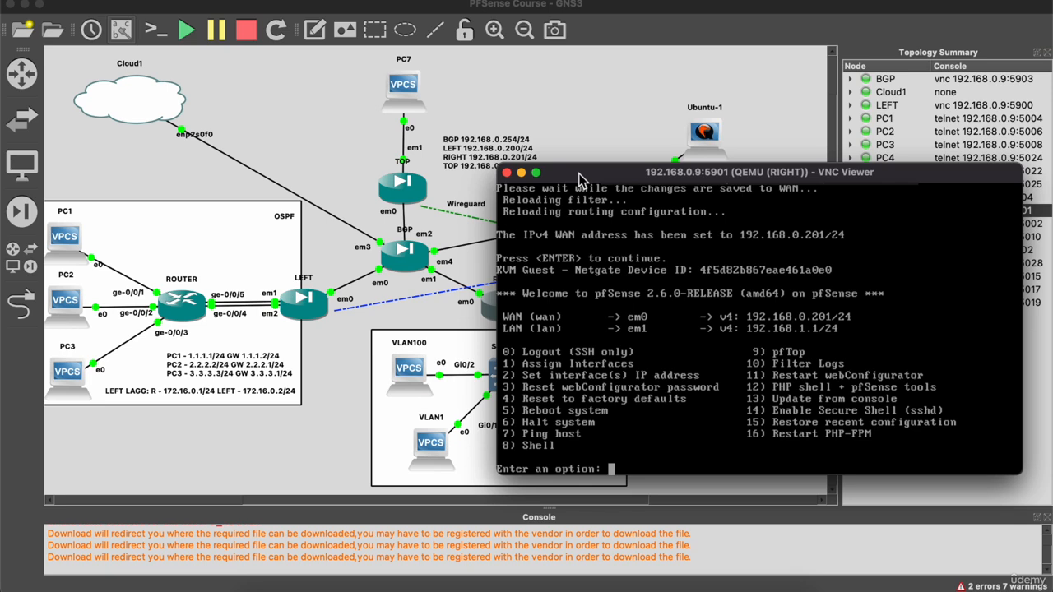
Open RIGHT's shell with option 8 and run pfctl -d.
type("8")
key("Return")
type("pfc")
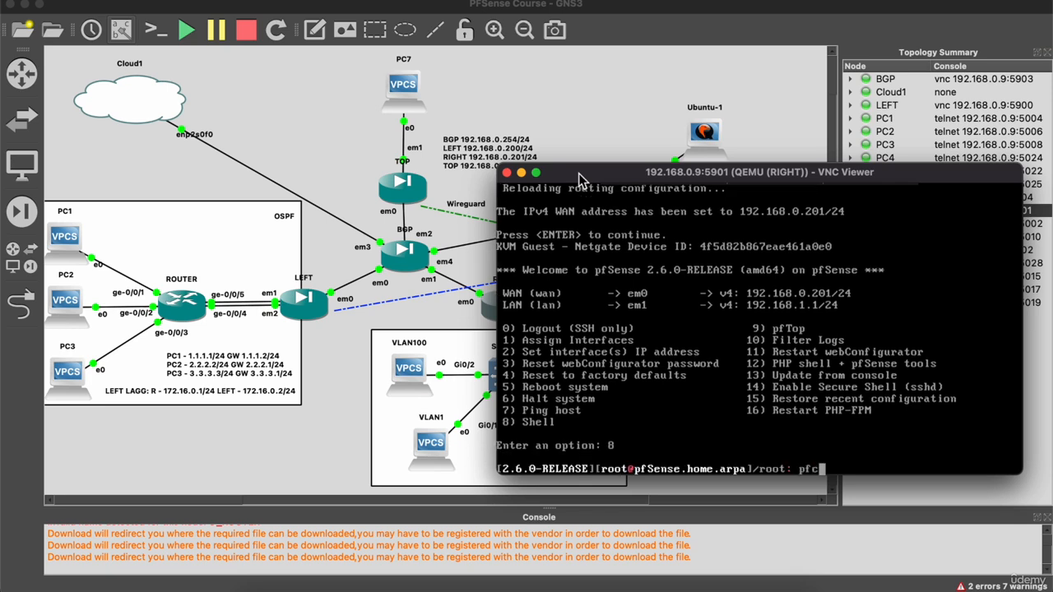
type("tl -d")
key("Return")
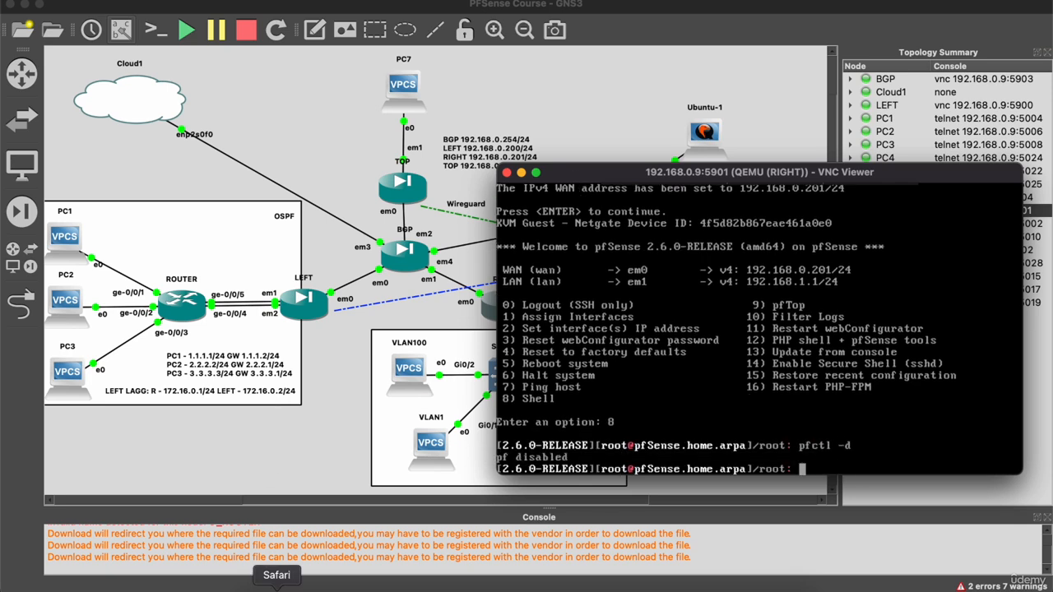
Load 192.168.0.201 in a new browser tab and proceed past the certificate warning.
left_click(276, 586)
left_click(1003, 15)
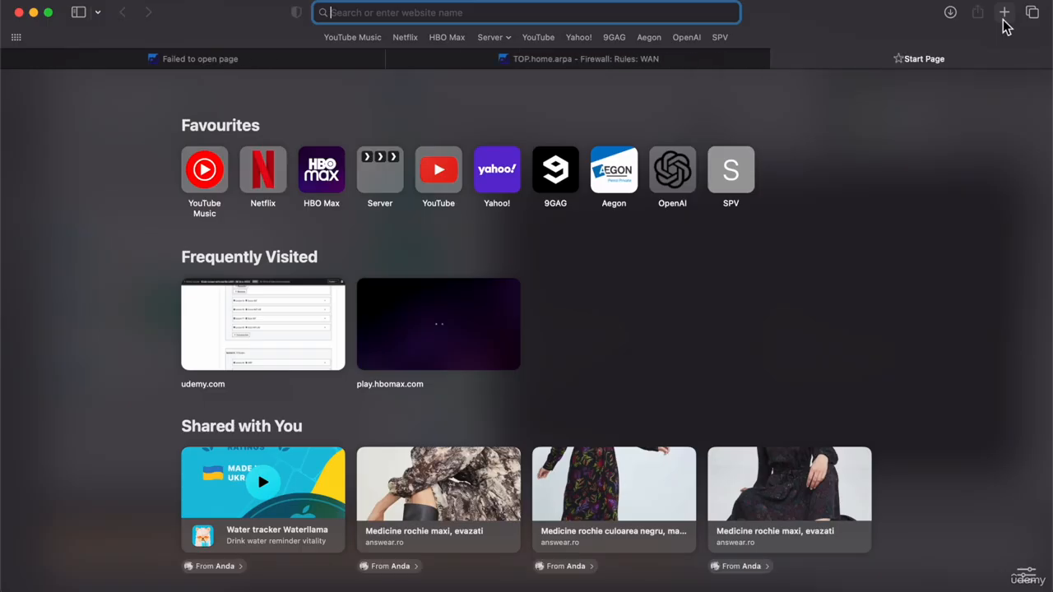
type("192.168.")
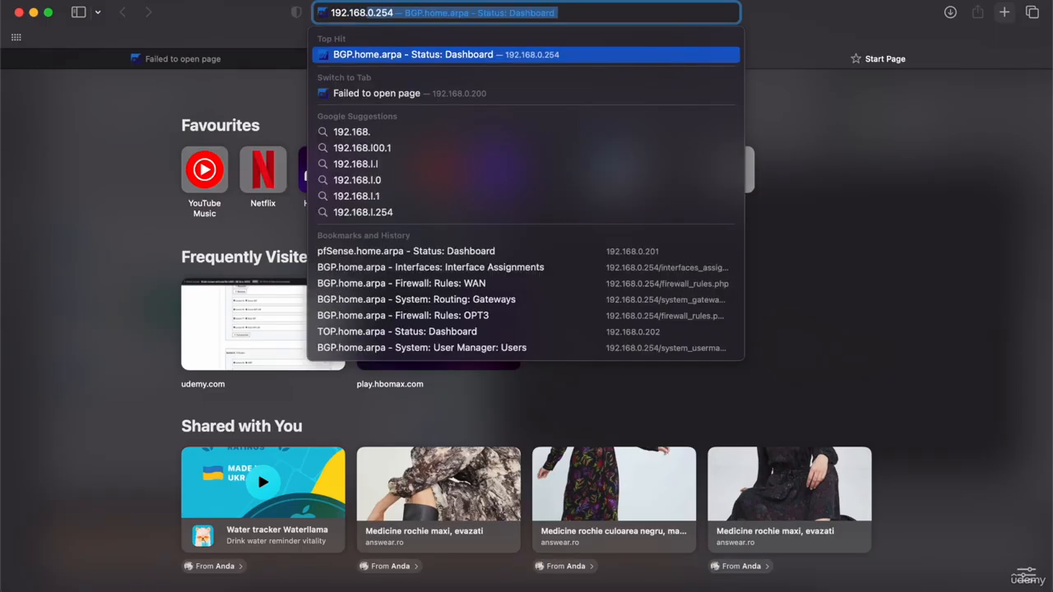
type("0.201")
key("Return")
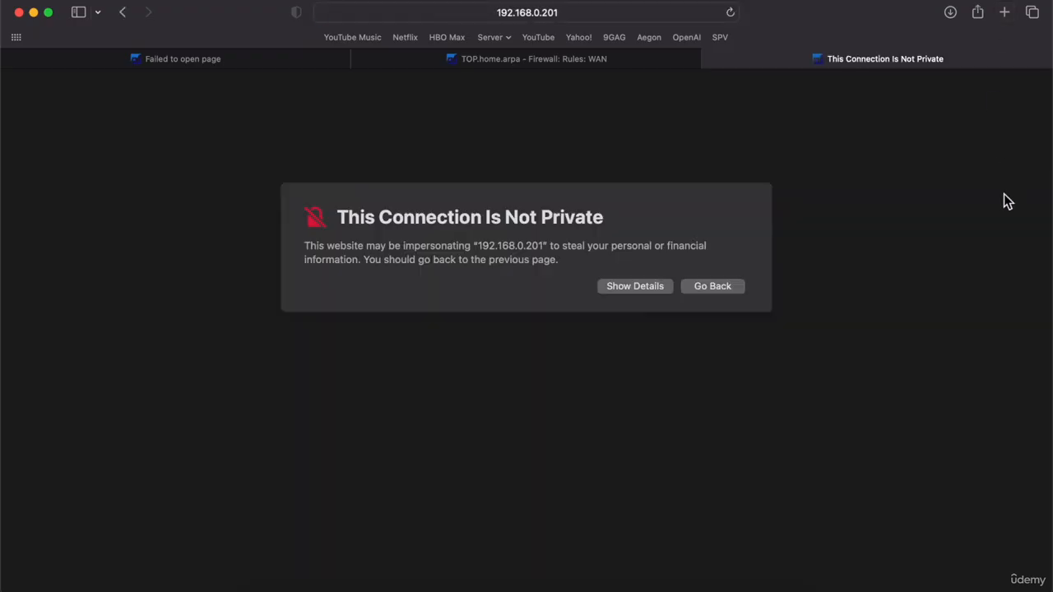
left_click(626, 287)
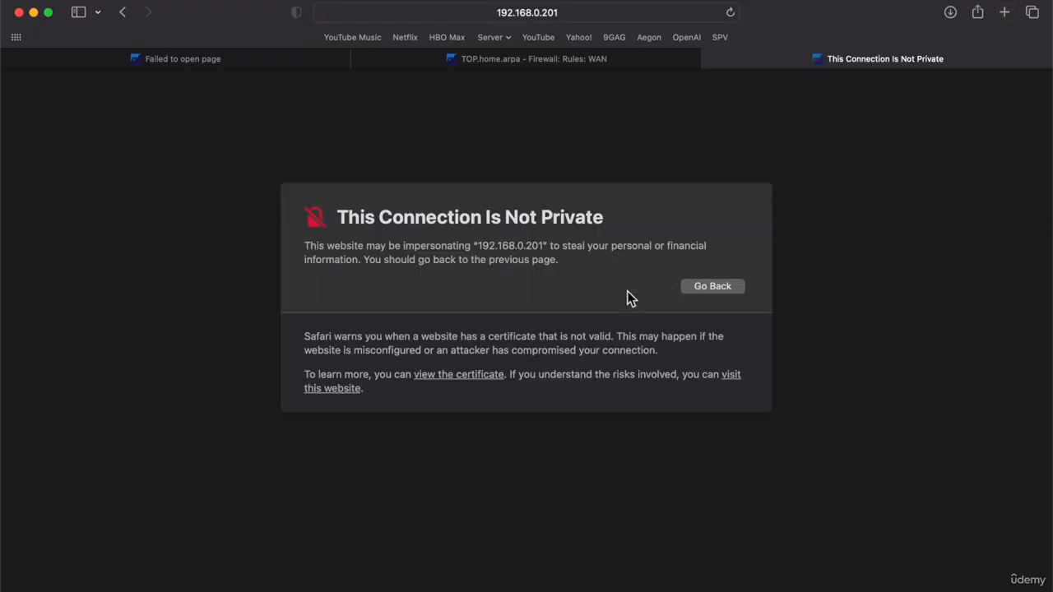
left_click(732, 375)
left_click(569, 350)
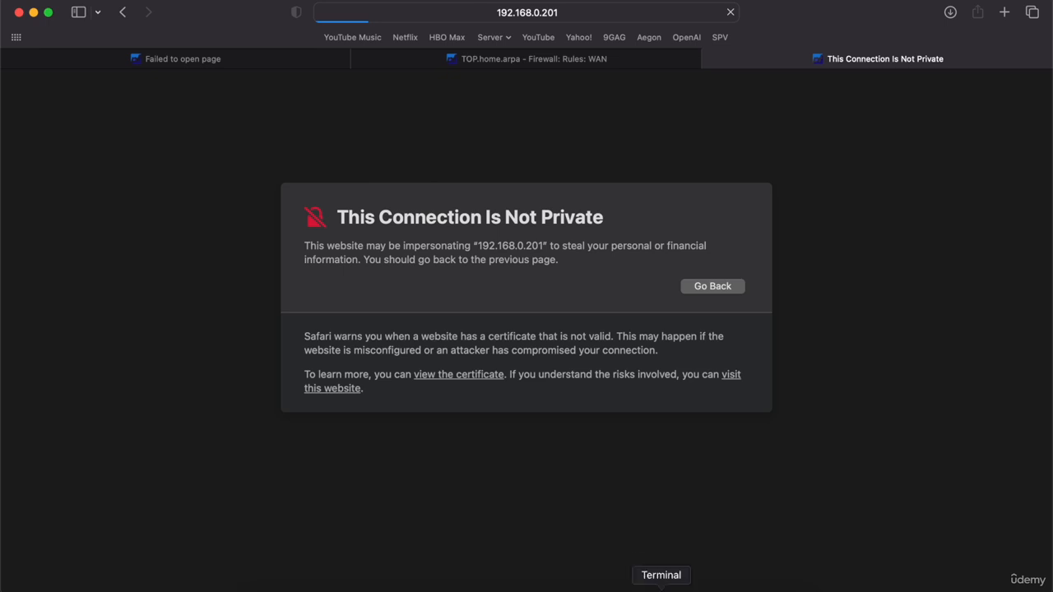
Rerun pfctl -d in RIGHT's VNC console.
left_click(775, 586)
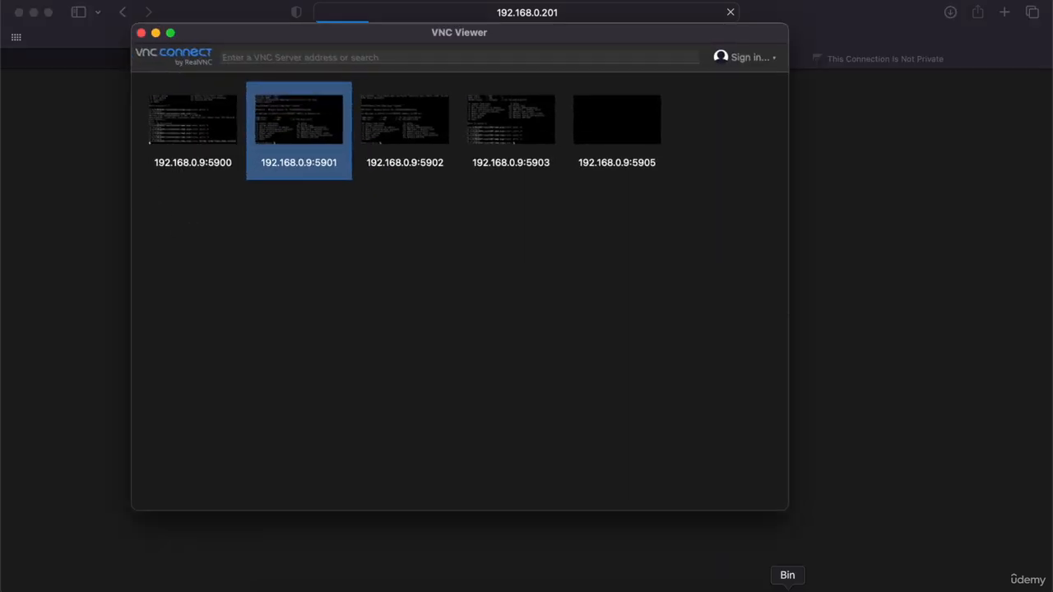
left_click(156, 31)
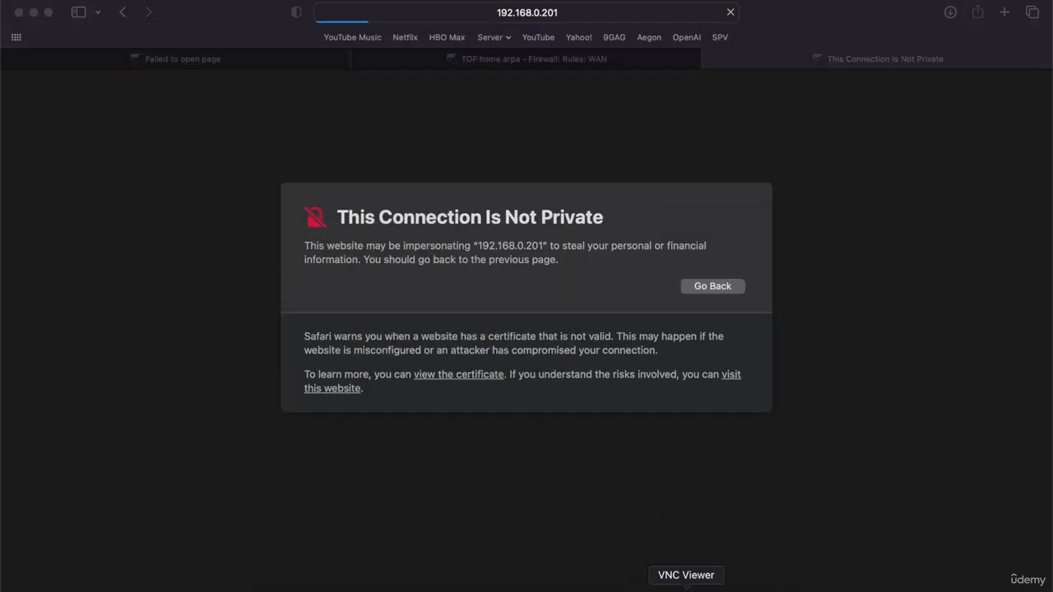
left_click(712, 586)
key("Return")
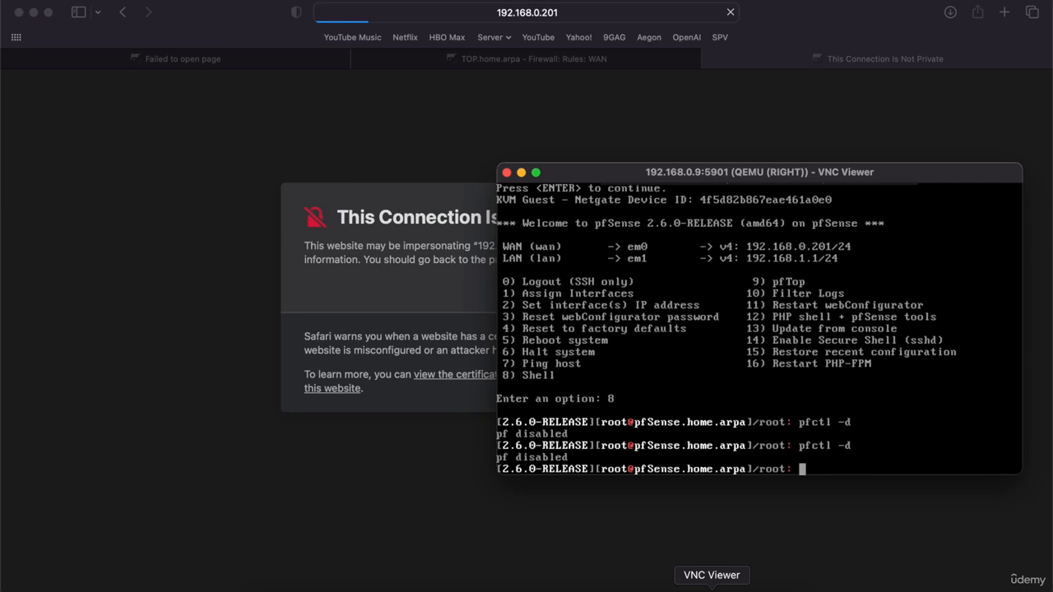
Sign in to RIGHT's web GUI with username admin and the password.
left_click(415, 302)
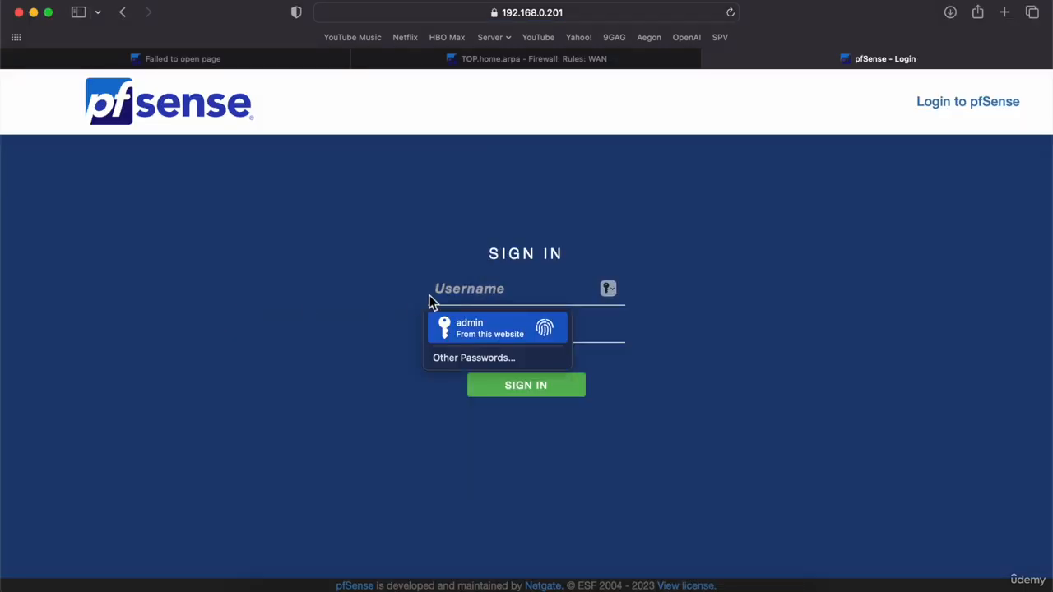
type("admin")
key("Tab")
type("p")
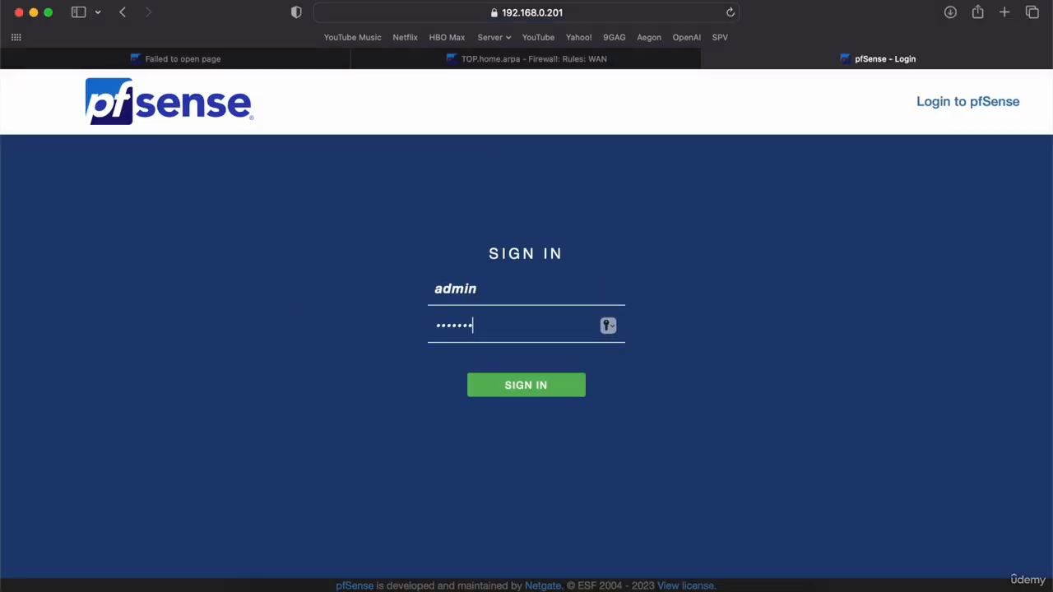
key("Return")
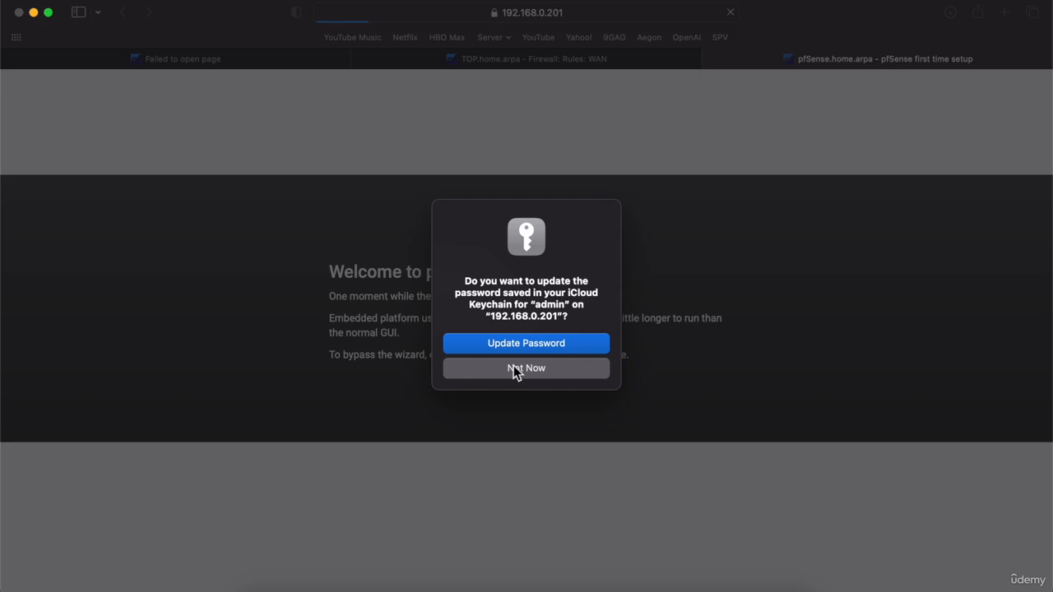
In the setup wizard, set hostname RIGHT and primary DNS 8.8.8.8, then continue.
left_click(515, 369)
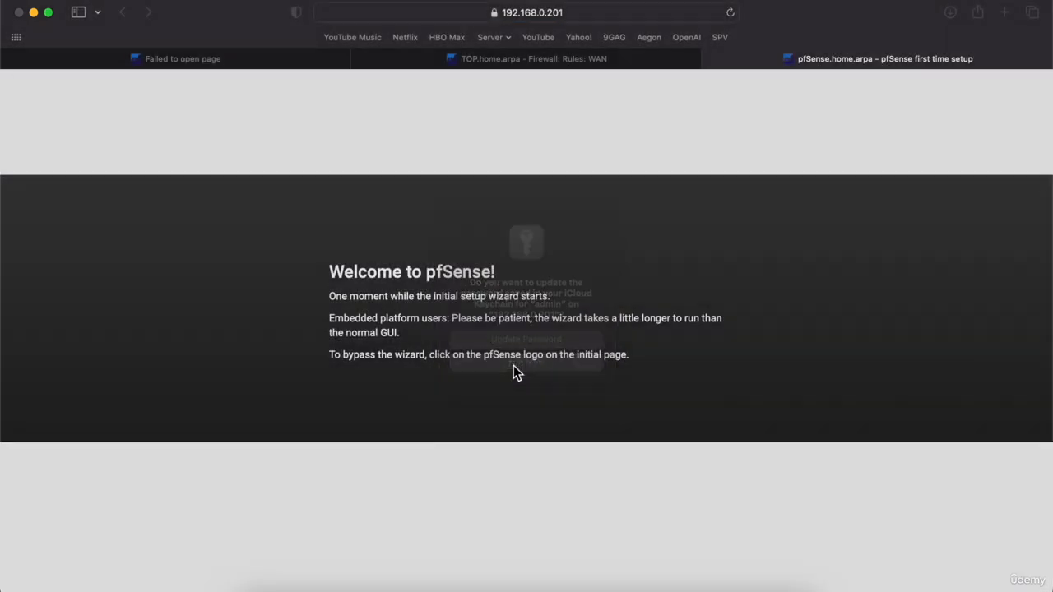
left_click(272, 443)
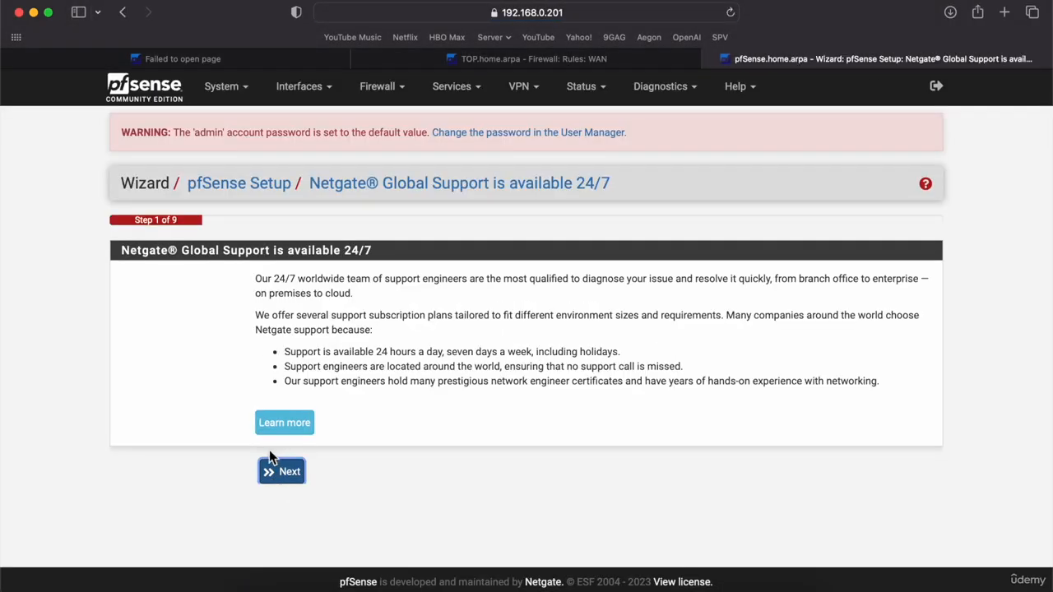
left_click(281, 473)
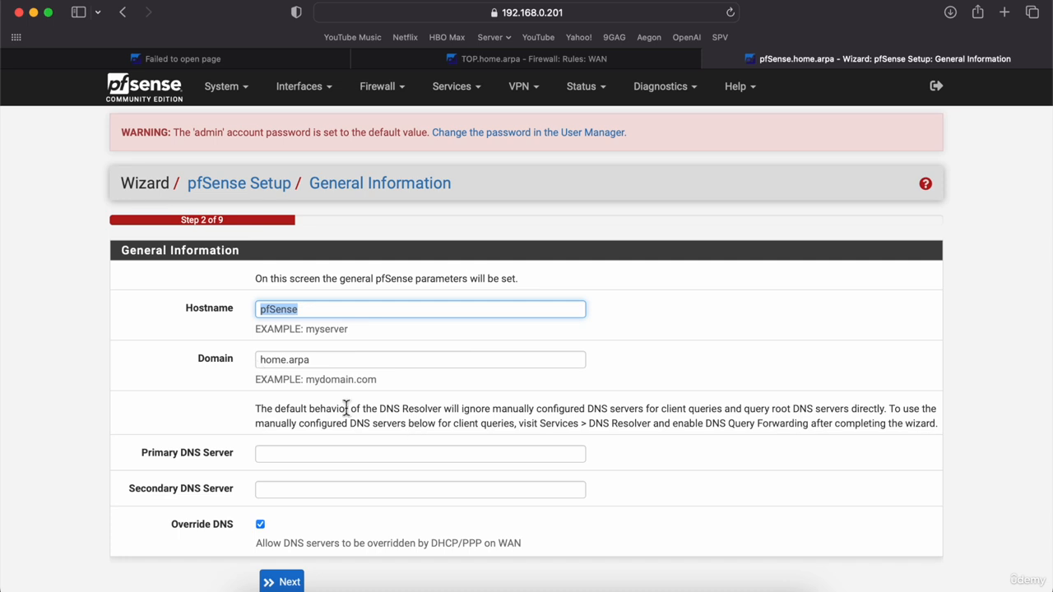
type("RIGHT")
left_click(280, 457)
type("8.8.8.8")
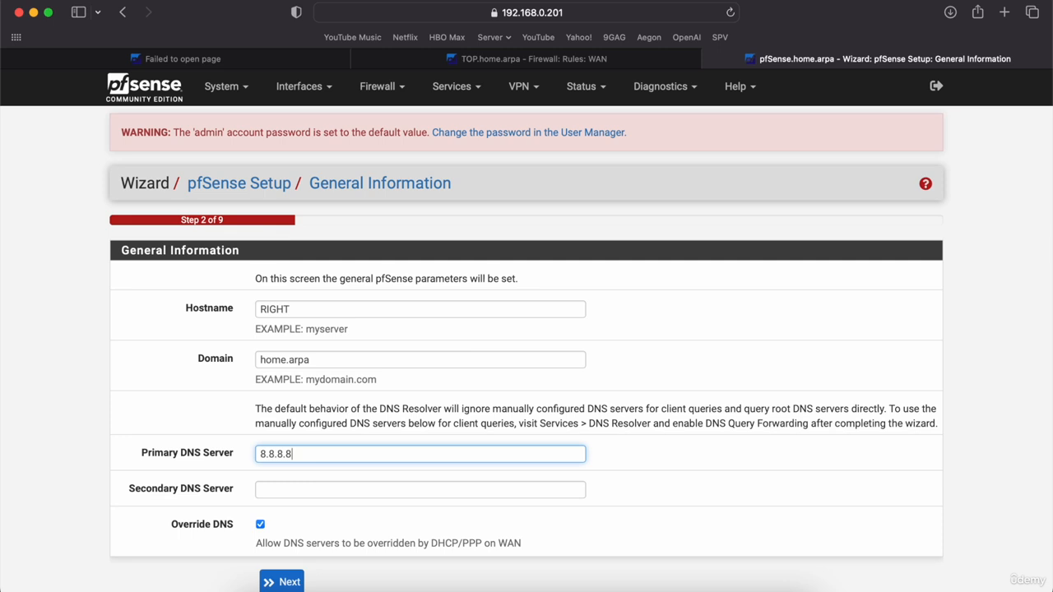
key("Tab")
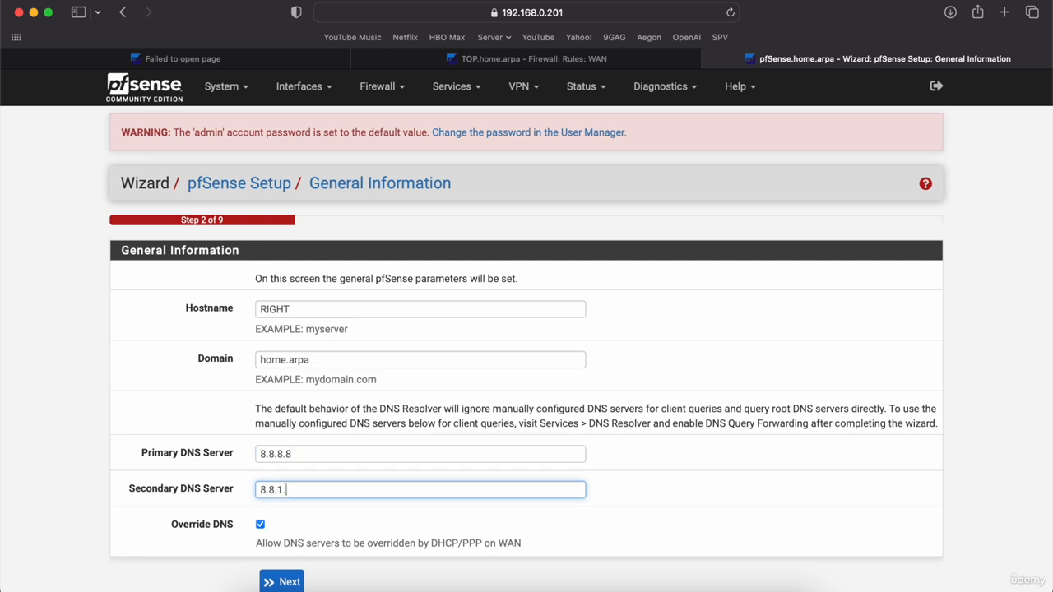
left_click(282, 581)
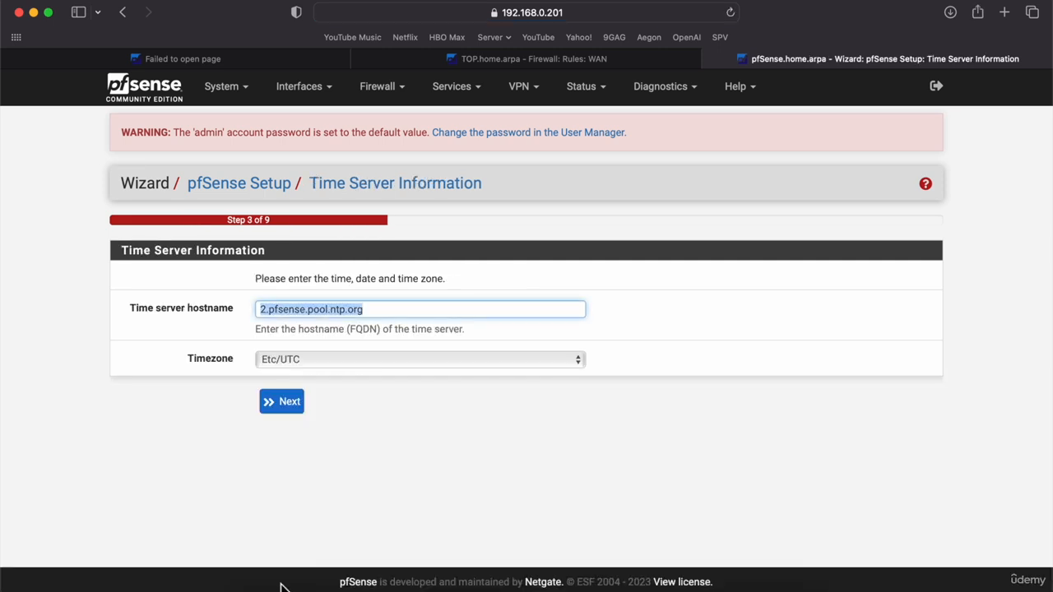
Accept the time server settings and stop blocking RFC1918 private and bogon networks on RIGHT's WAN.
left_click(289, 402)
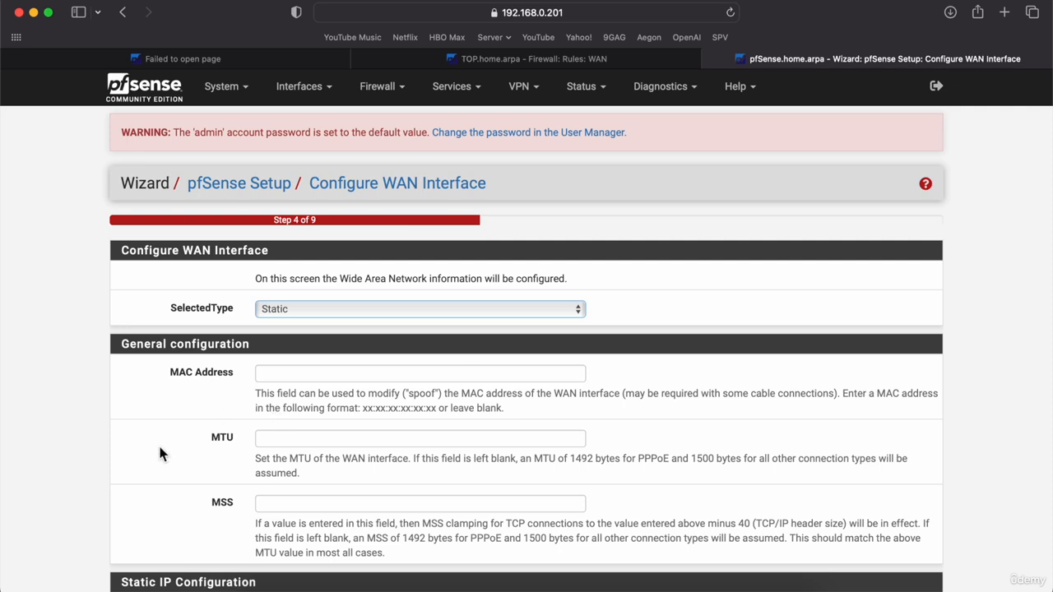
scroll(161, 452, "down", 20)
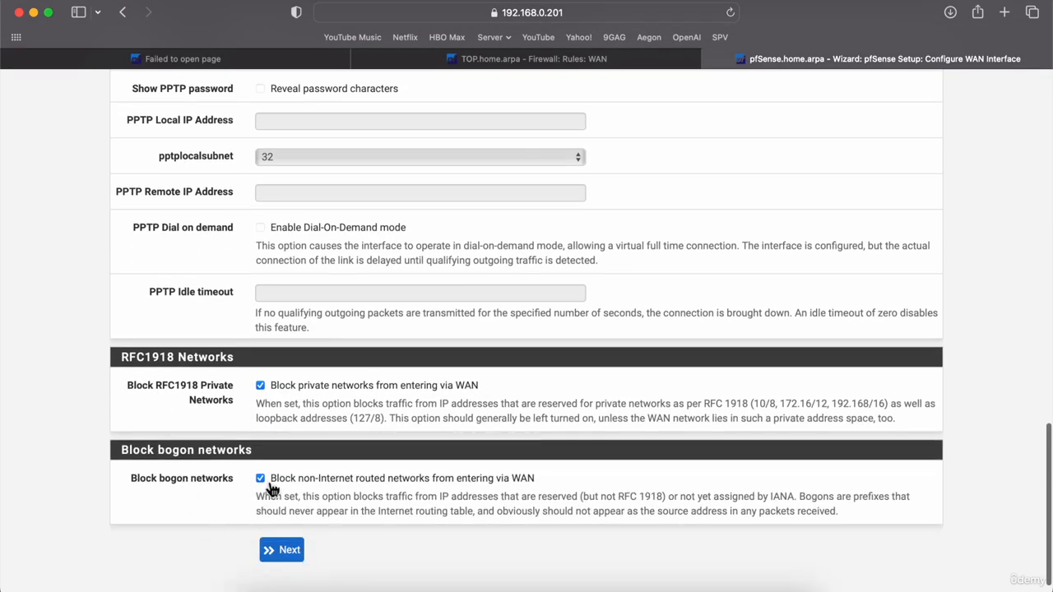
left_click(260, 478)
left_click(260, 384)
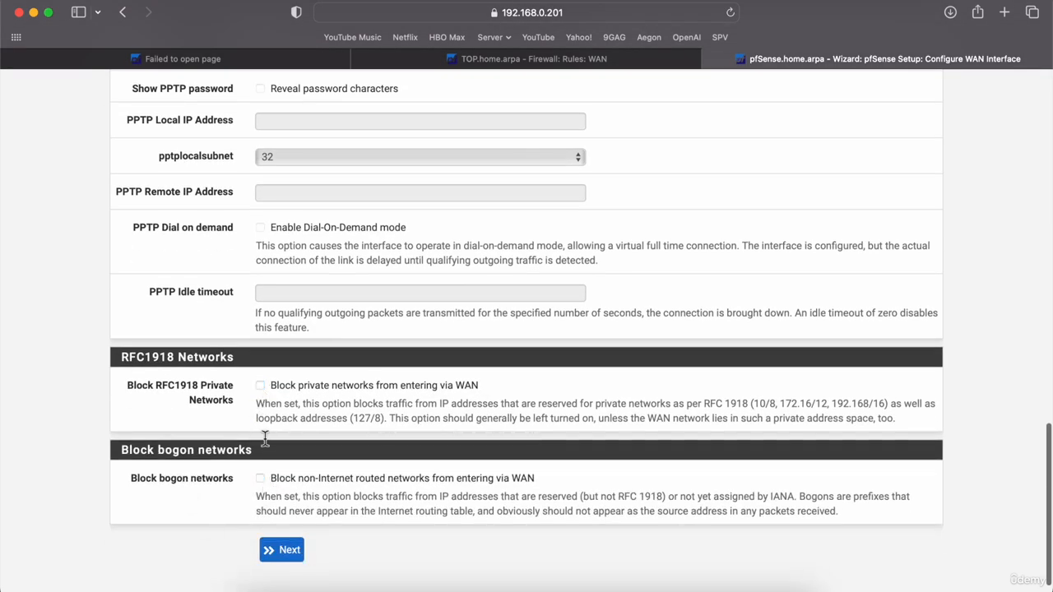
left_click(292, 564)
left_click(282, 407)
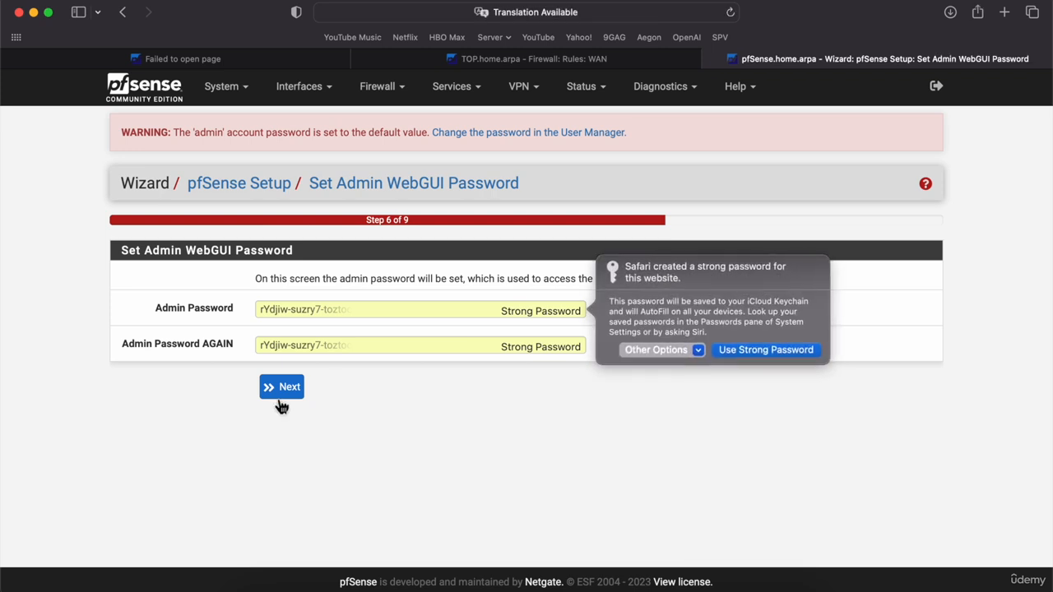
Set a self-chosen admin password instead of the suggested one and reload pfSense.
left_click(669, 352)
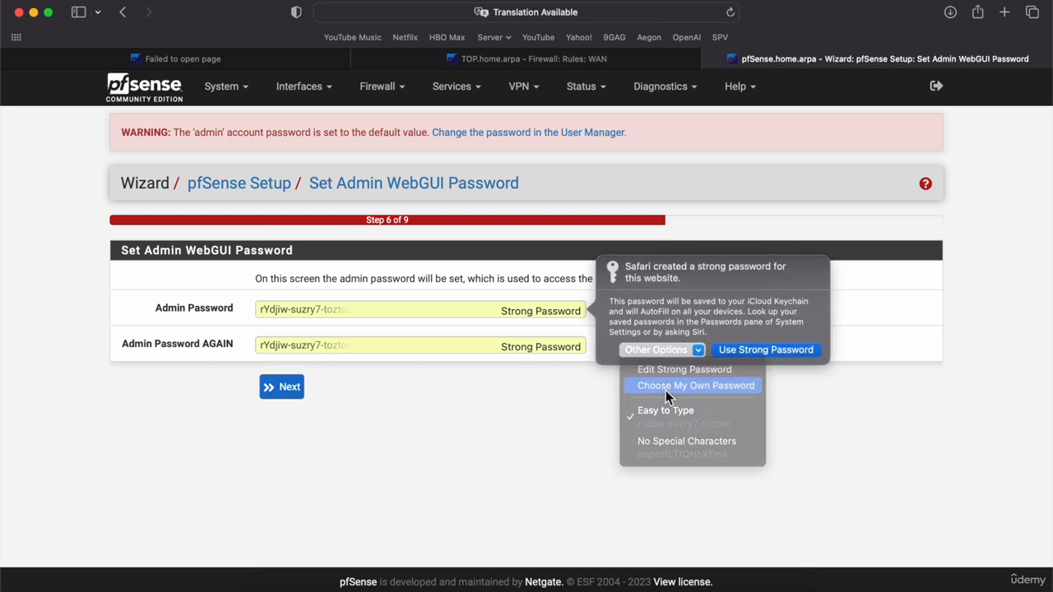
left_click(665, 386)
type("pfs")
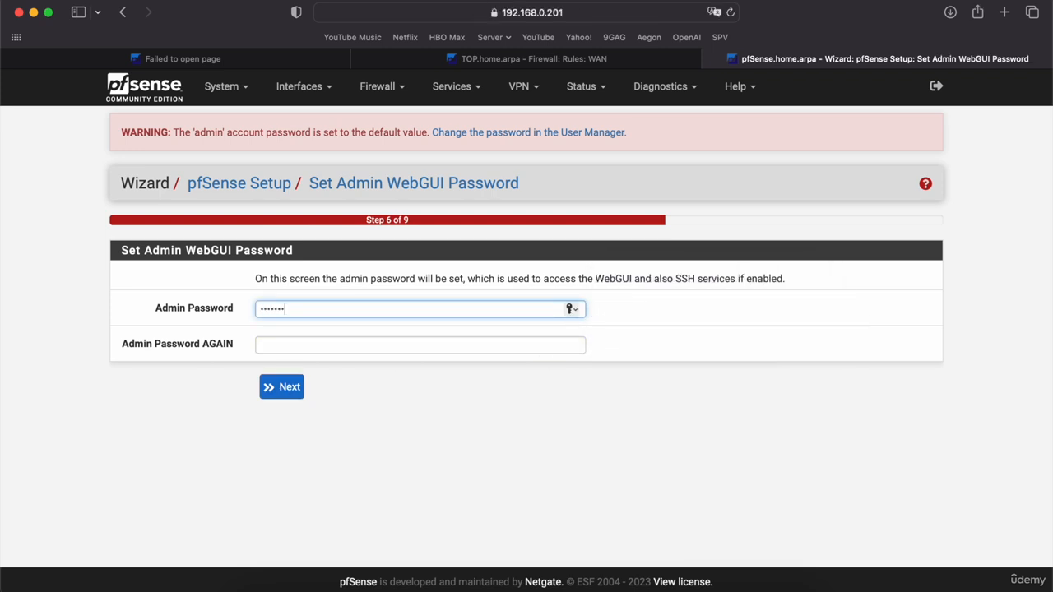
key("Tab")
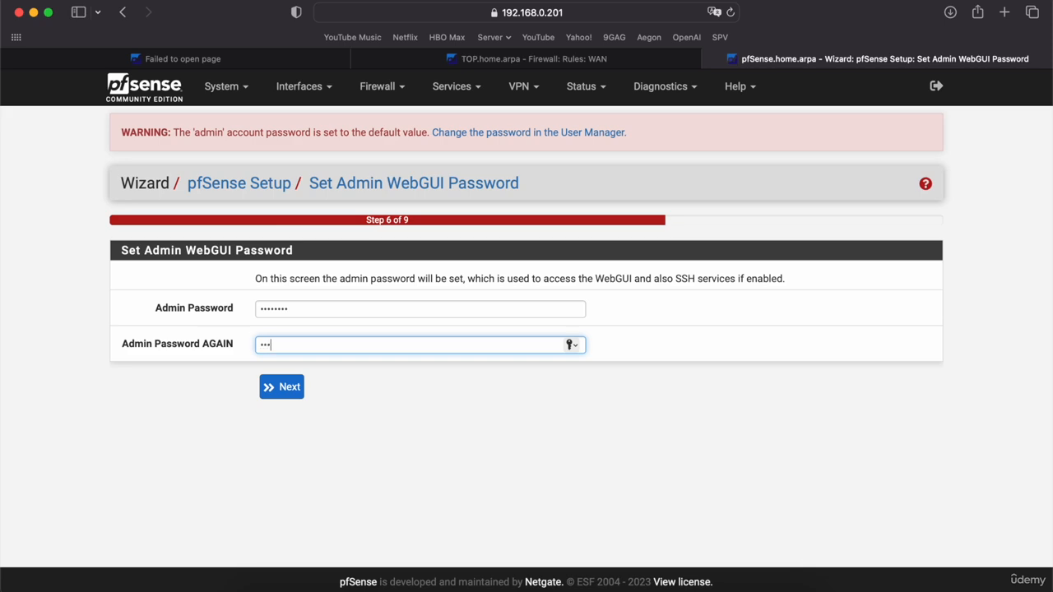
left_click(281, 387)
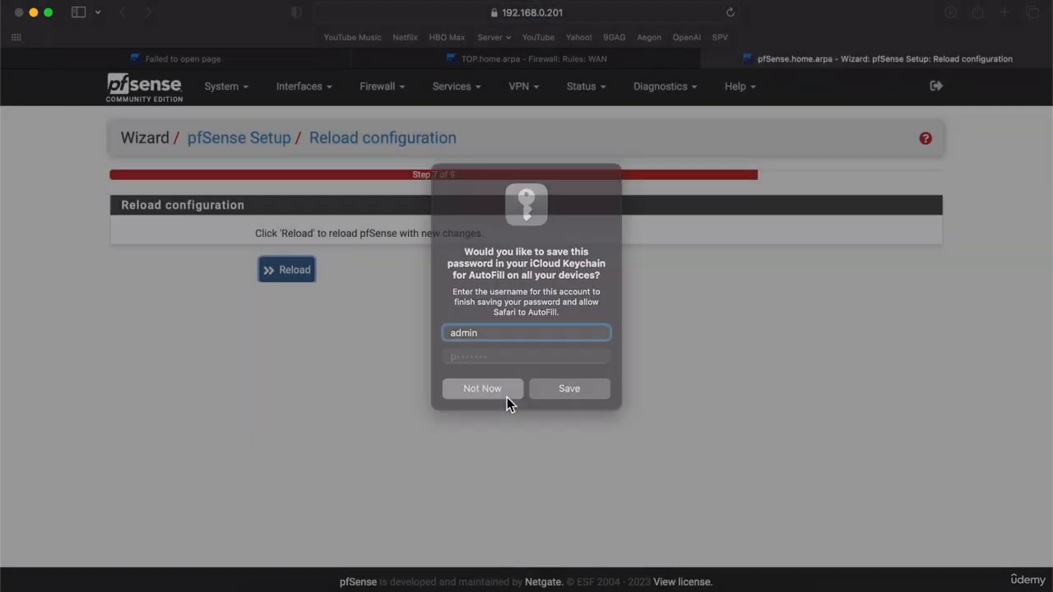
left_click(501, 392)
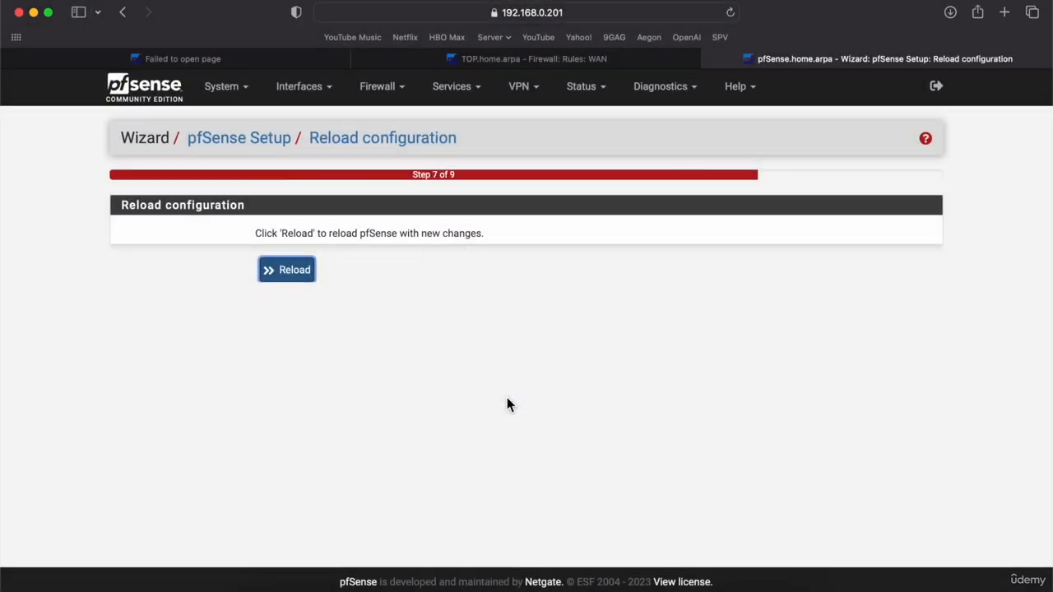
left_click(302, 272)
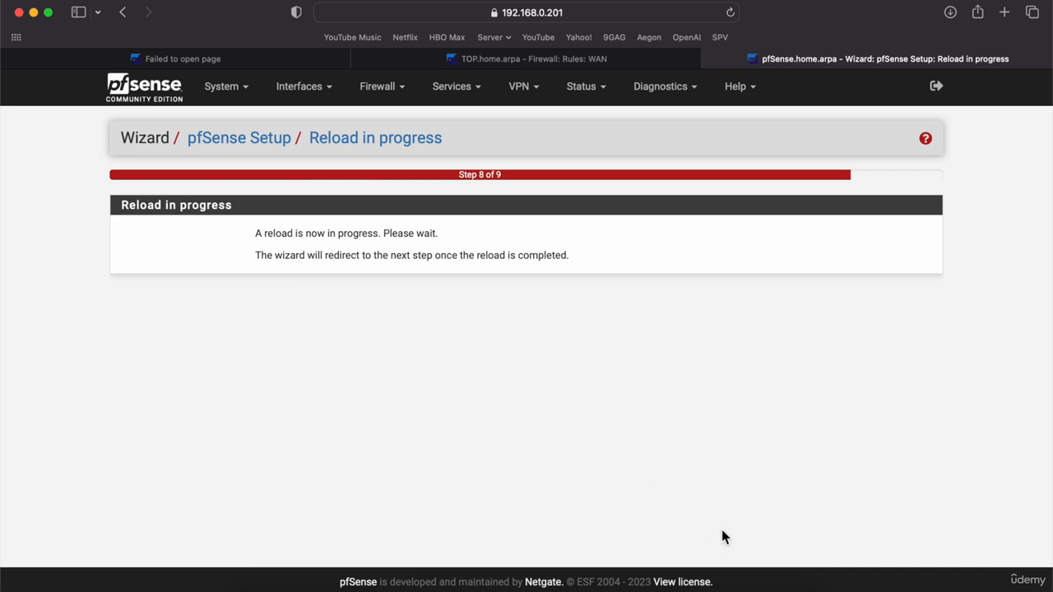
Rerun pfctl -d in RIGHT's console to disable the packet filter after the reload.
left_click(711, 586)
key("Up")
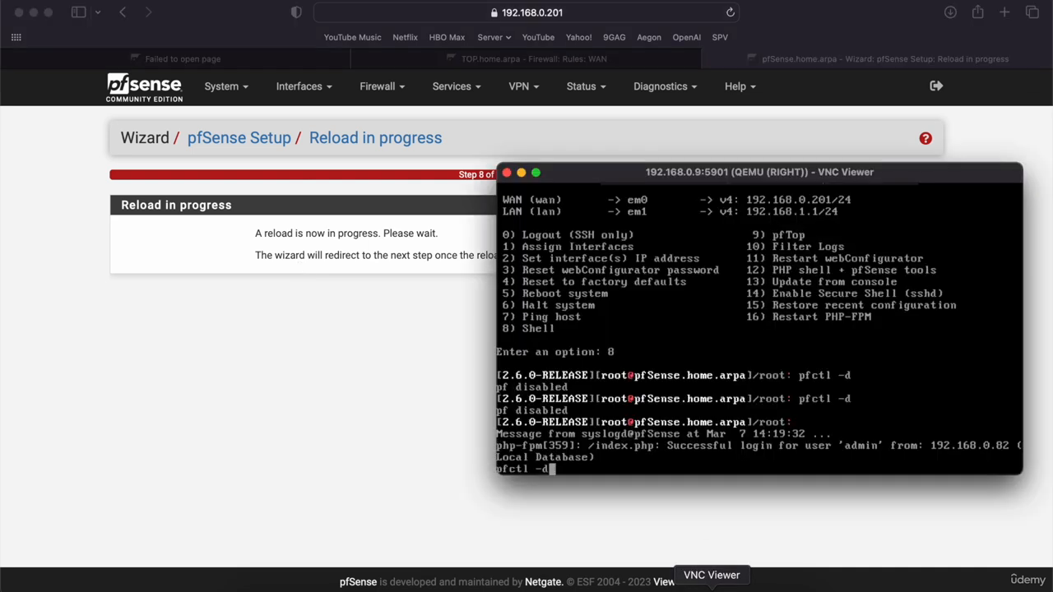
key("Return")
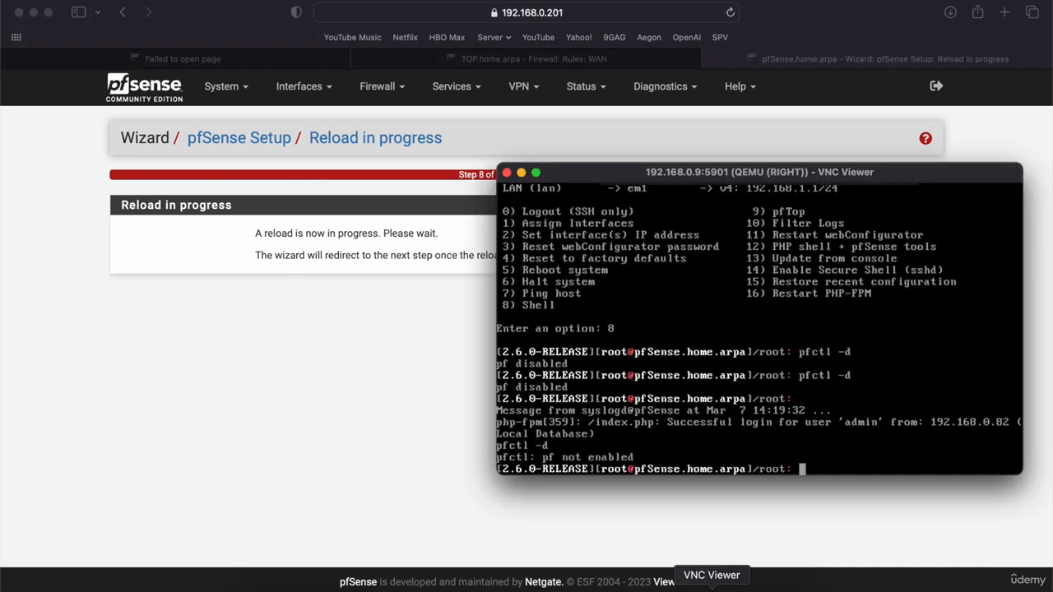
left_click(252, 397)
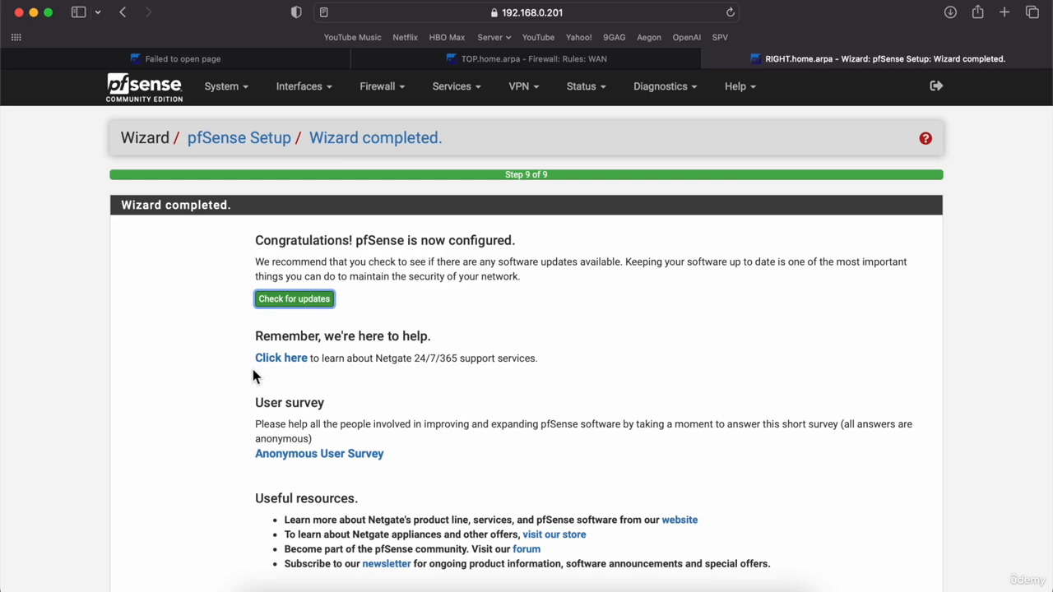
Add a WAN pass rule with protocol Any, from any source to any destination, and apply it.
left_click(393, 87)
left_click(384, 169)
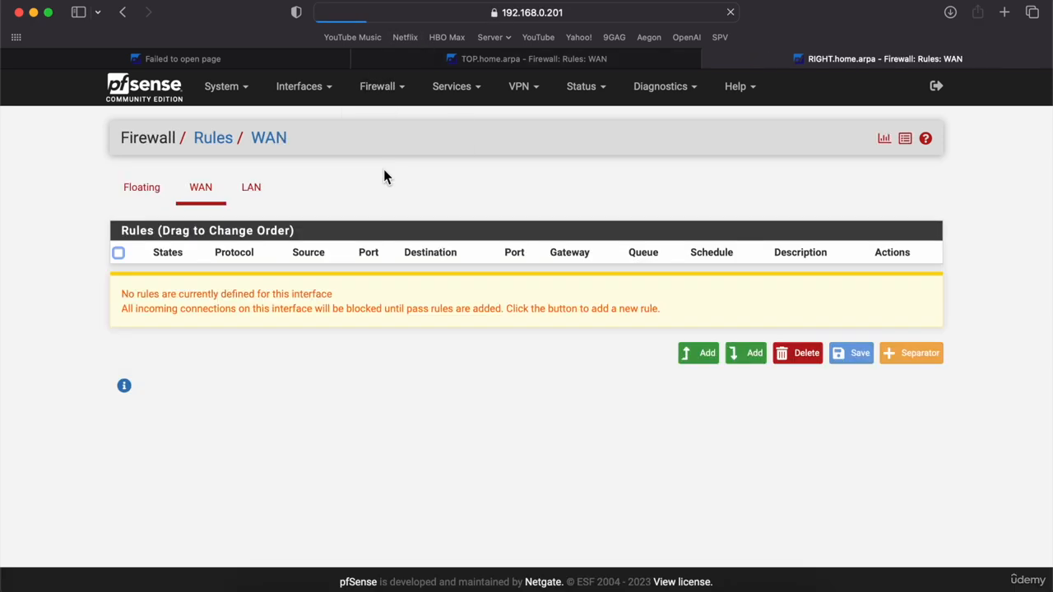
left_click(703, 356)
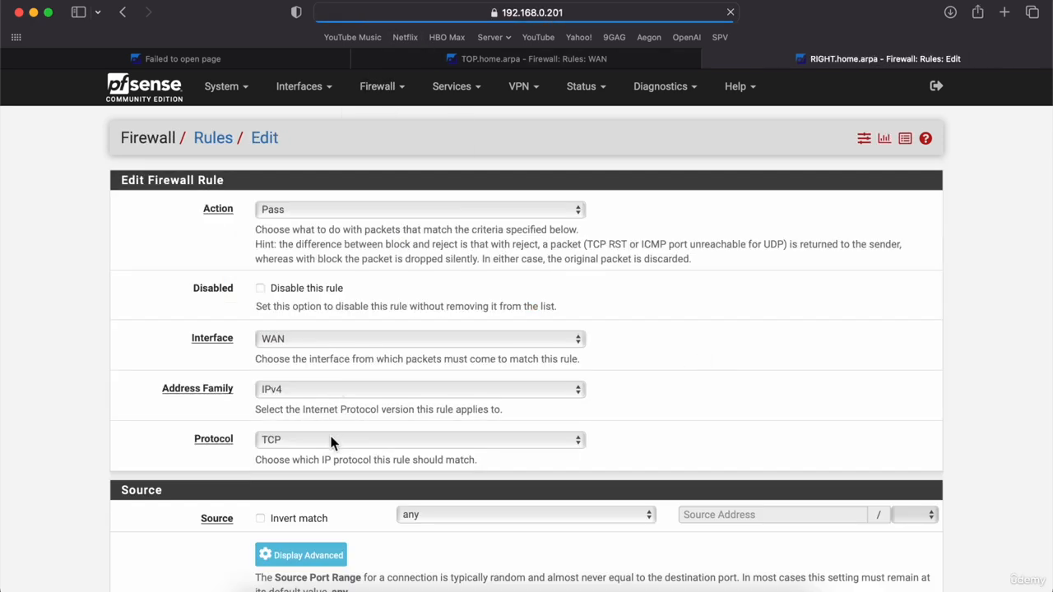
left_click(331, 441)
left_click(315, 428)
scroll(315, 426, "down", 5)
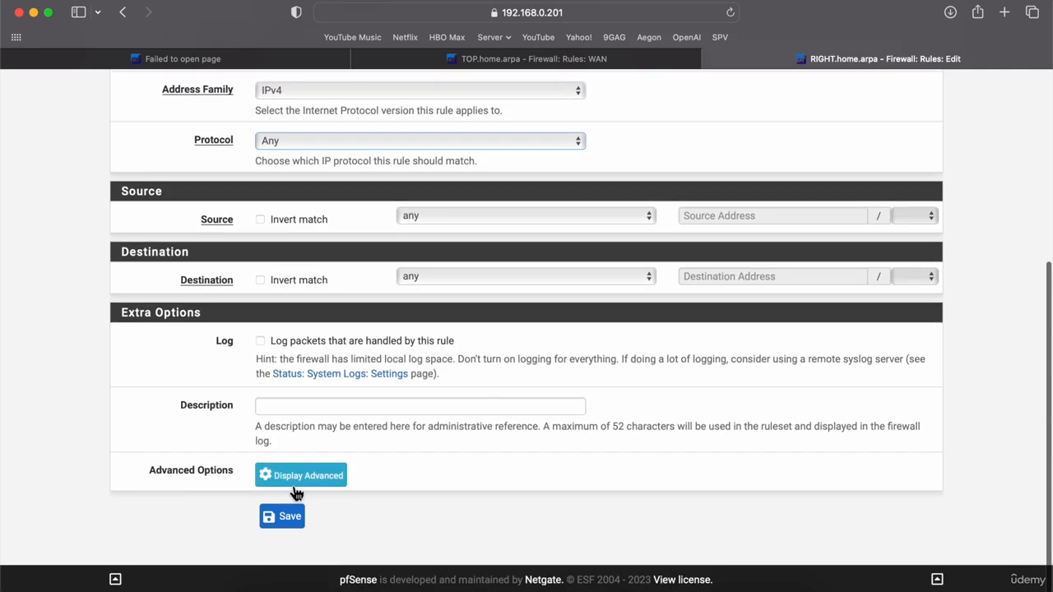
left_click(282, 517)
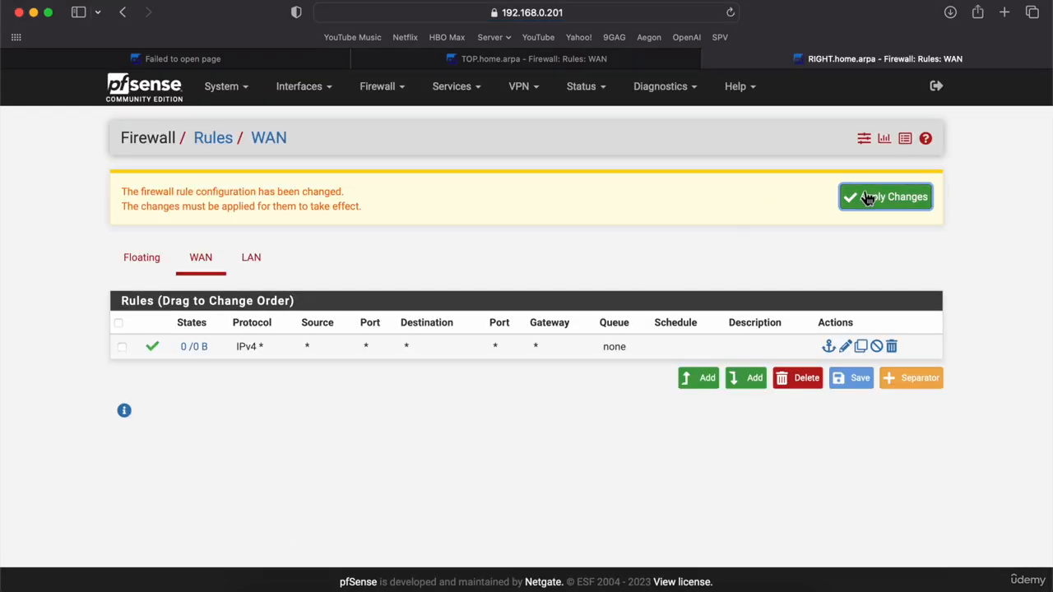
left_click(867, 198)
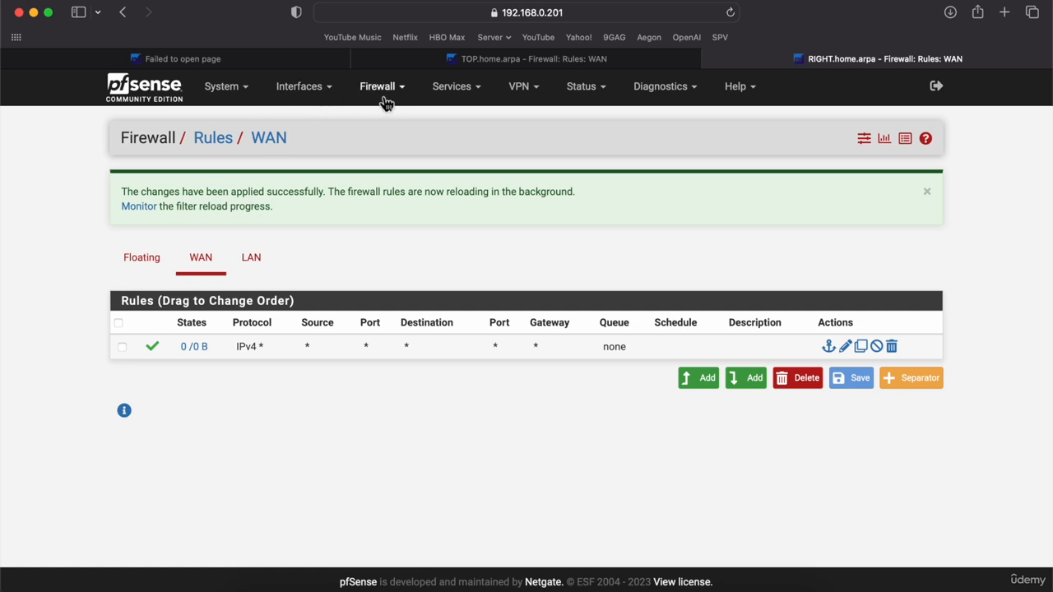
left_click(236, 104)
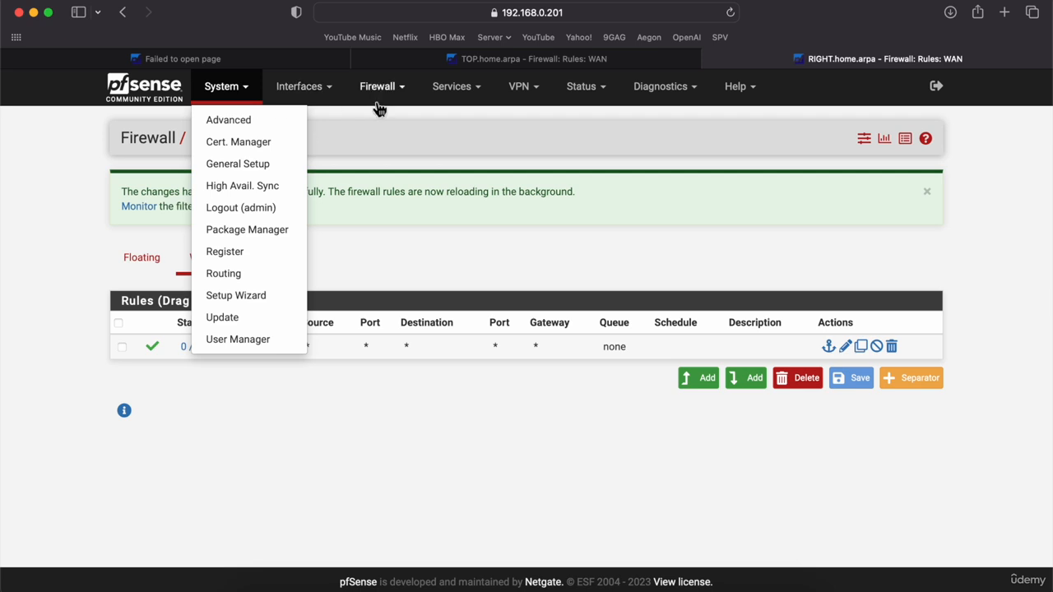
left_click(523, 255)
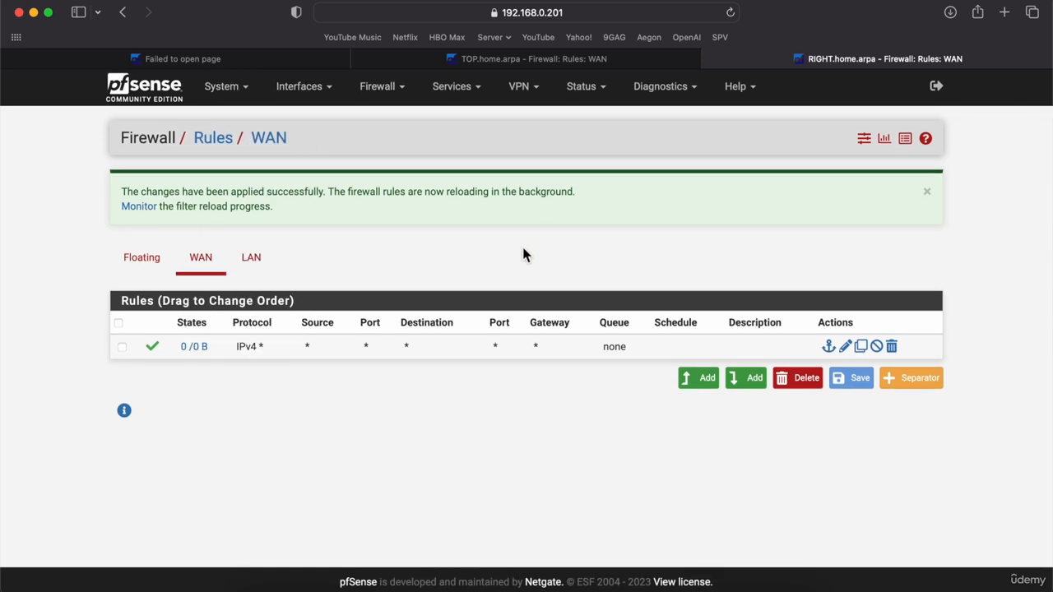
Disable RIGHT's packet filter with pfctl -d, submit RIGHT's reboot from Diagnostics, then bring LEFT's console forward.
left_click(681, 92)
left_click(656, 435)
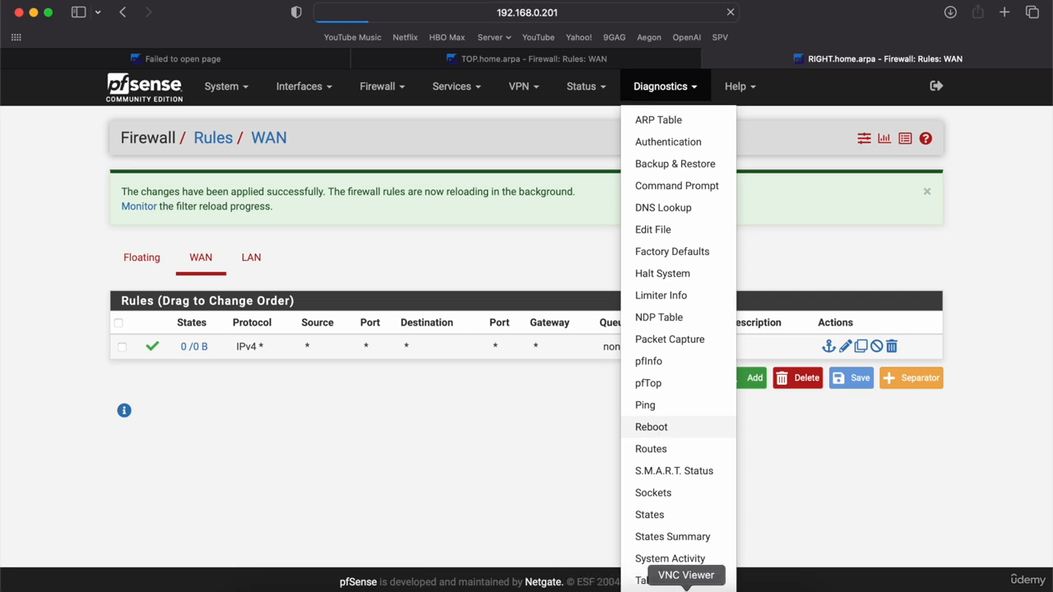
left_click(711, 590)
key("Return")
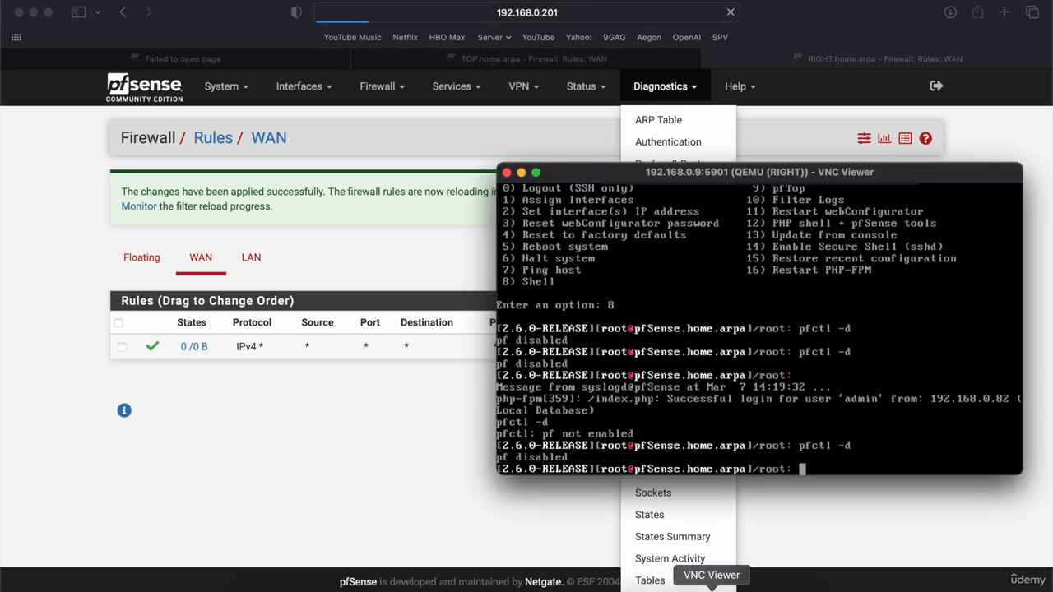
left_click(404, 445)
left_click(284, 290)
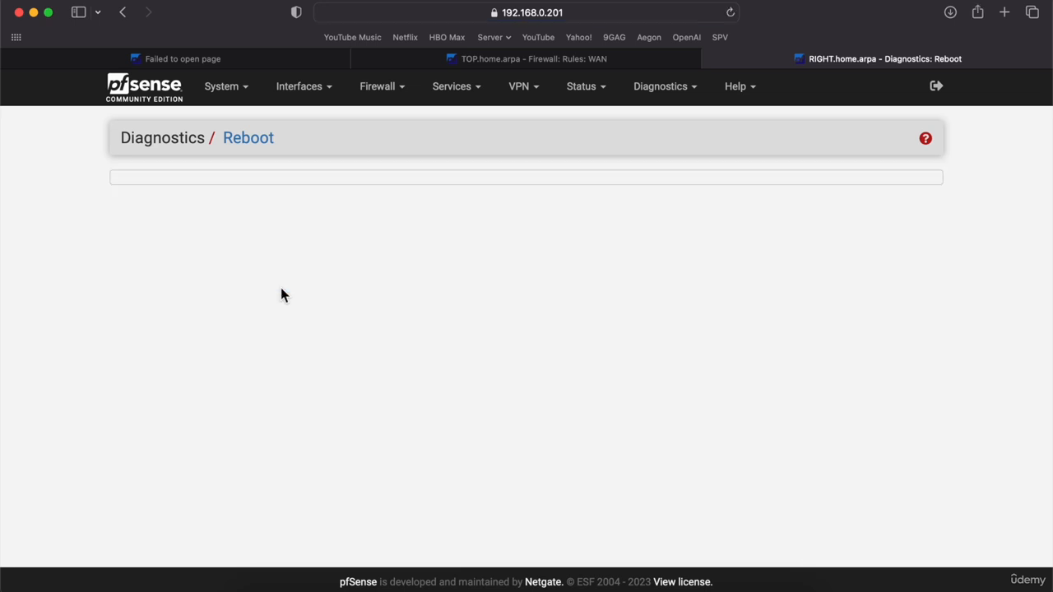
left_click(720, 586)
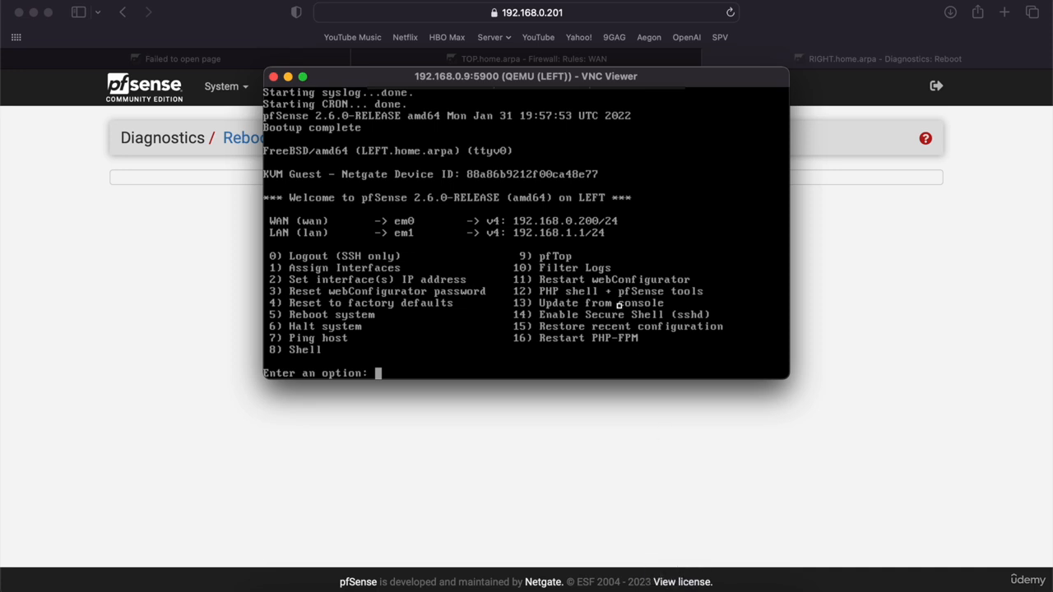
left_click(168, 58)
left_click(566, 13)
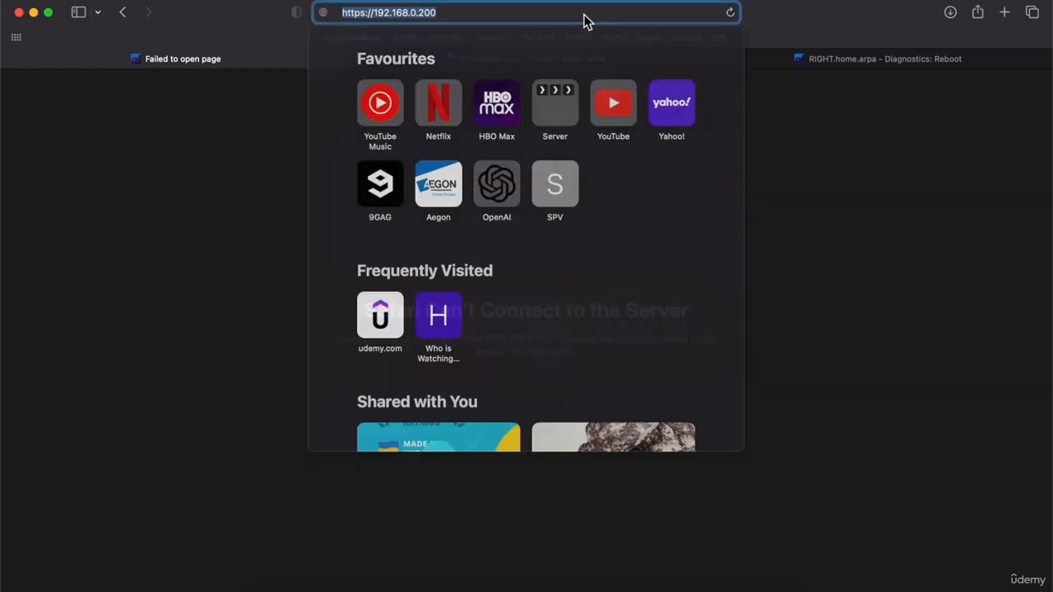
key("Return")
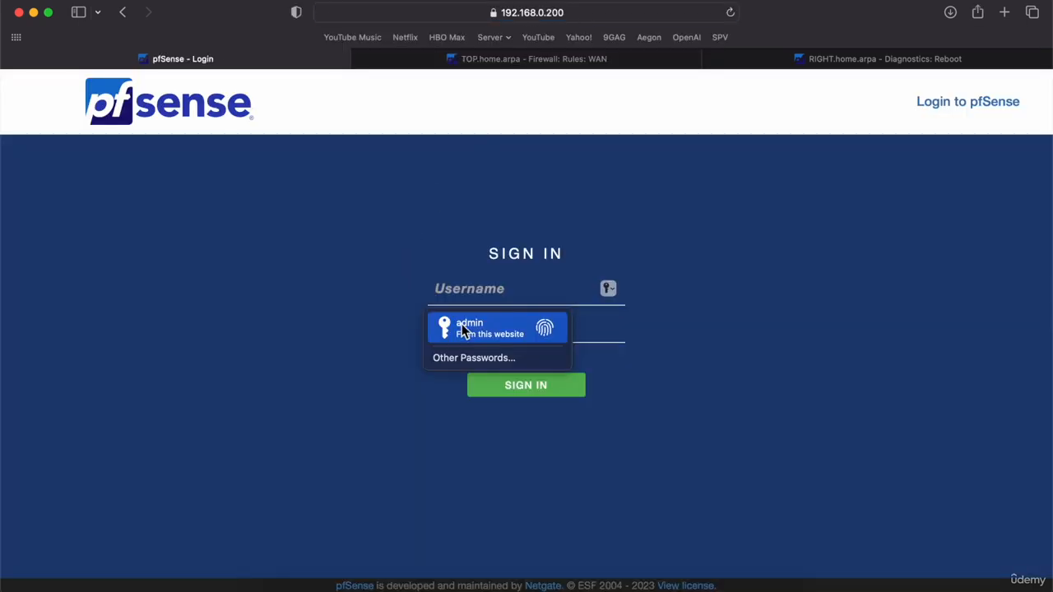
left_click(468, 326)
left_click(505, 390)
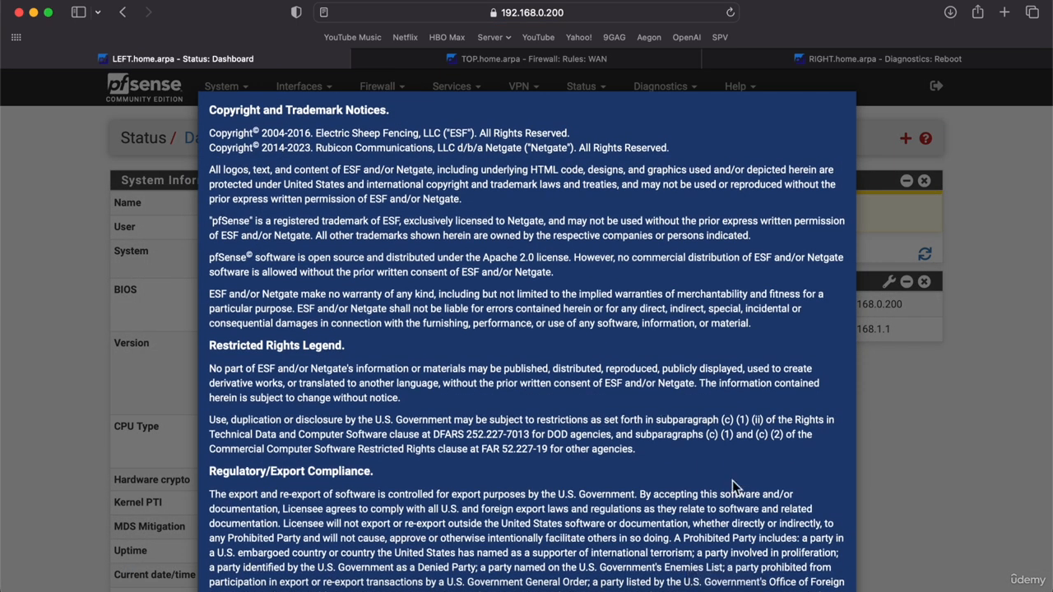
Accept the copyright notice and close the survey prompt on LEFT's dashboard.
scroll(732, 480, "down", 3)
left_click(829, 557)
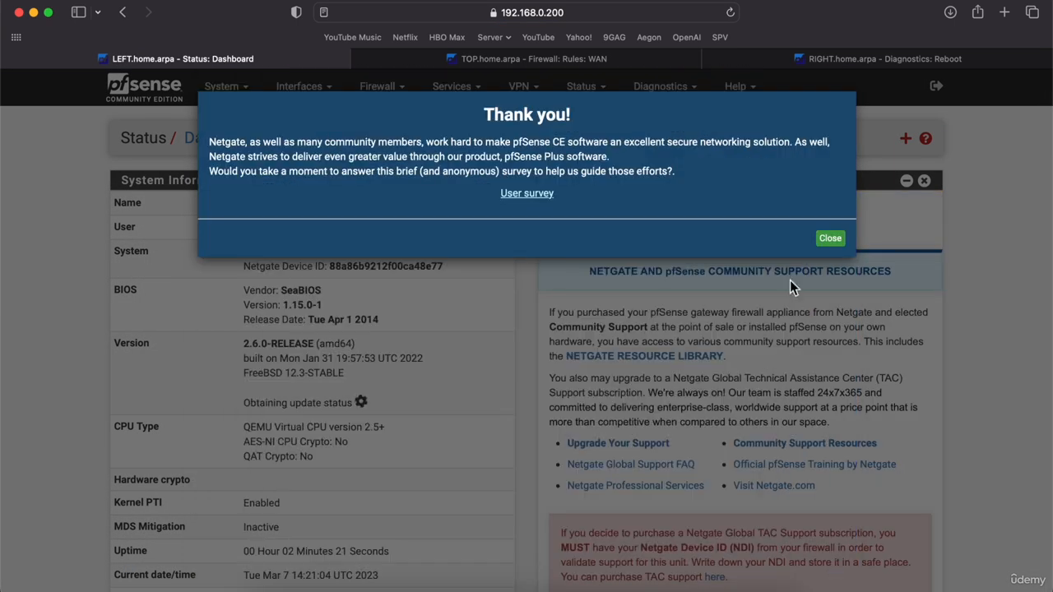
left_click(830, 238)
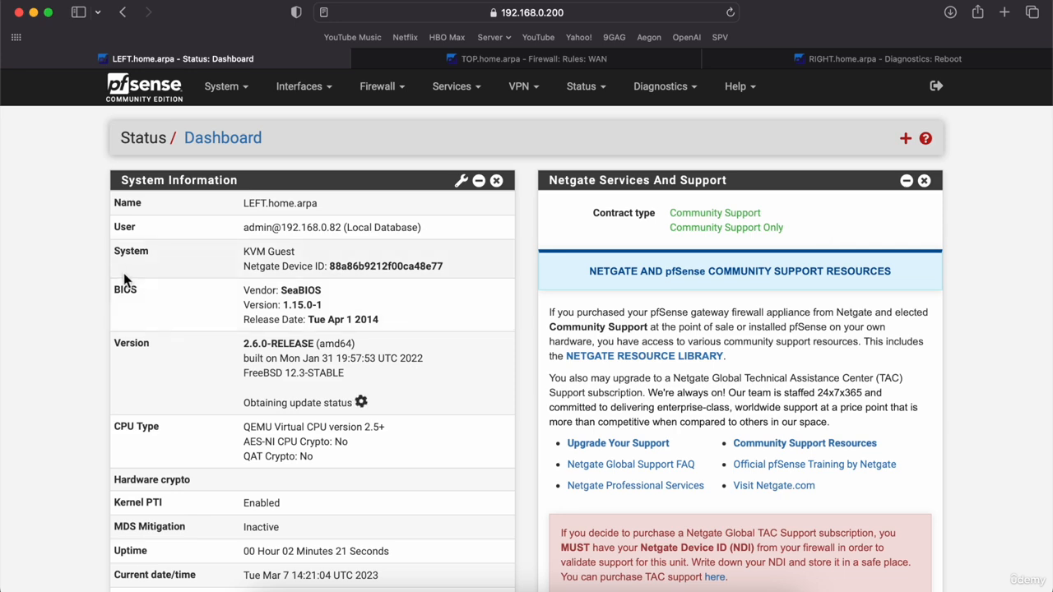
scroll(63, 300, "down", 5)
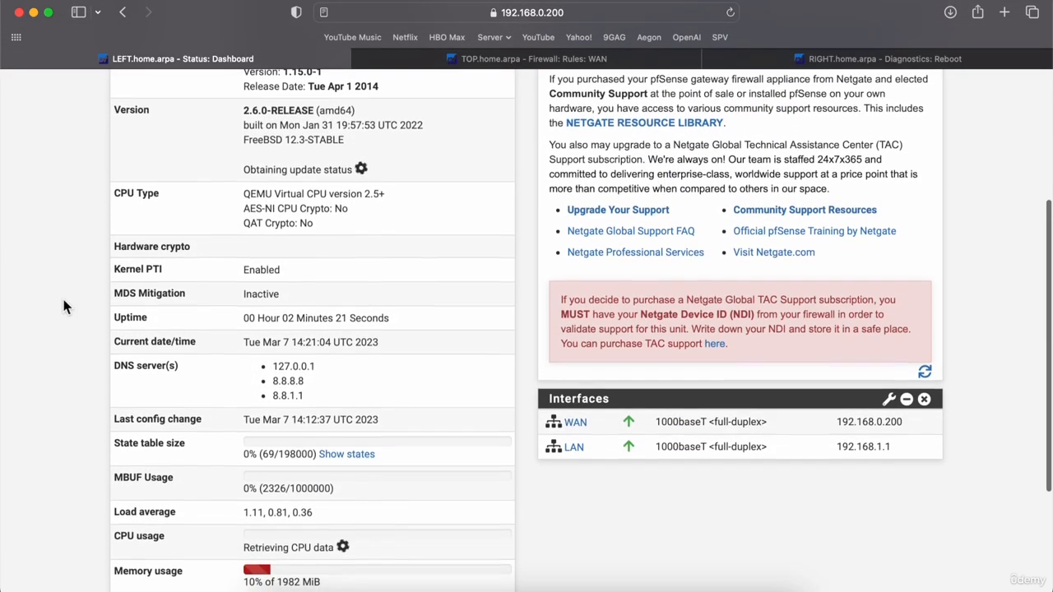
scroll(64, 307, "up", 5)
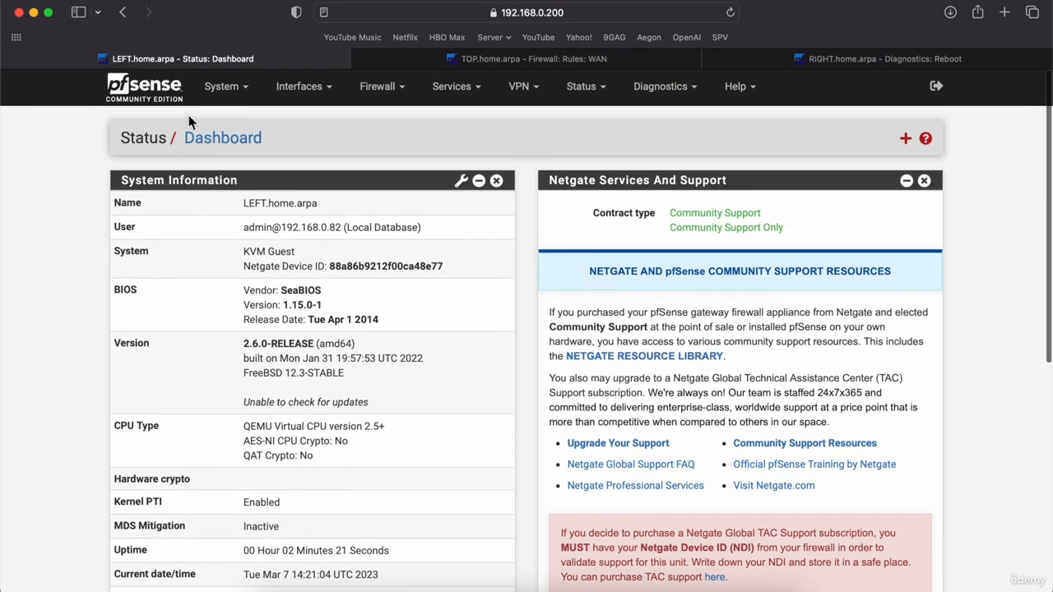
left_click(241, 88)
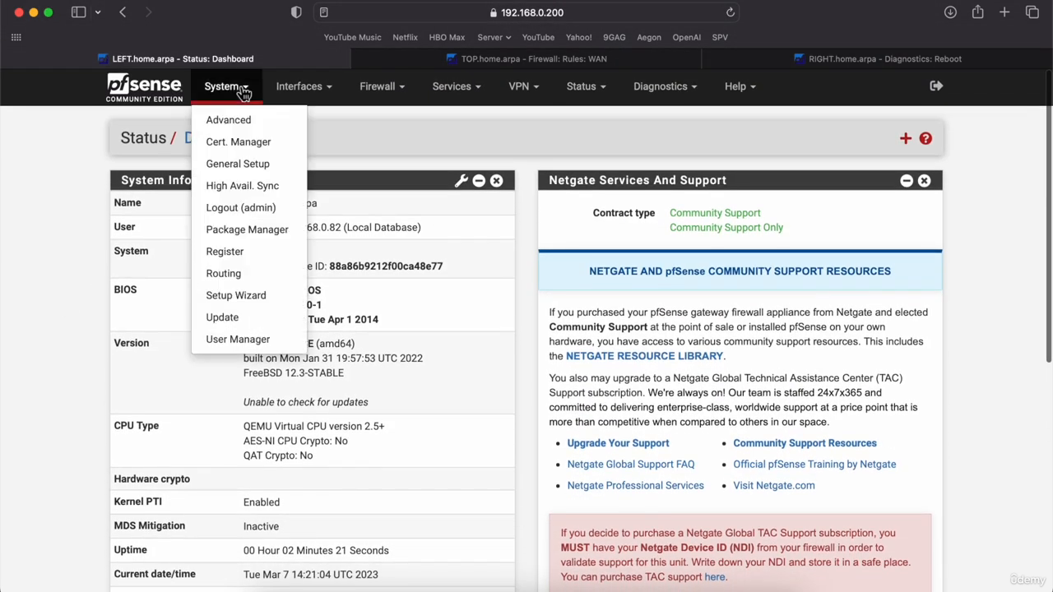
In General Setup, set DNS Resolution Behavior to 'Use remote DNS Servers, ignore local DNS' and save.
left_click(241, 165)
scroll(116, 288, "down", 3)
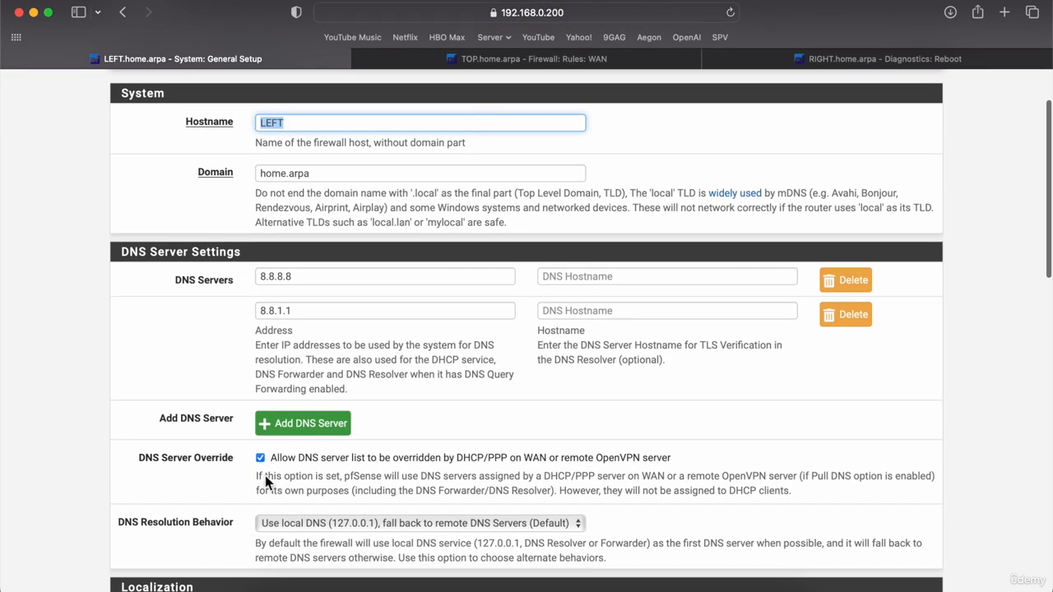
left_click(314, 523)
left_click(320, 556)
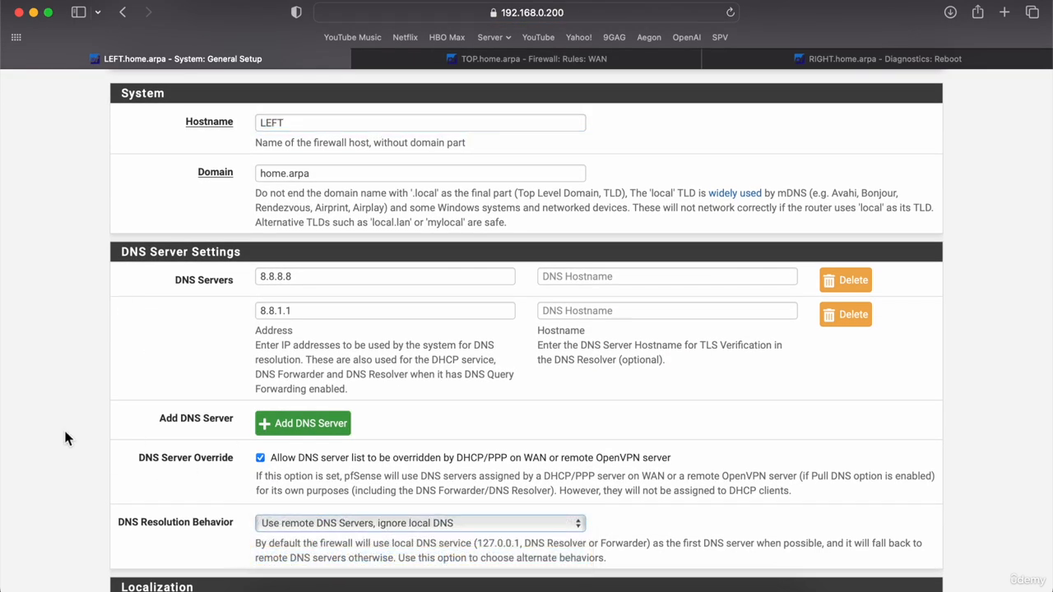
scroll(63, 426, "down", 2)
scroll(66, 438, "down", 15)
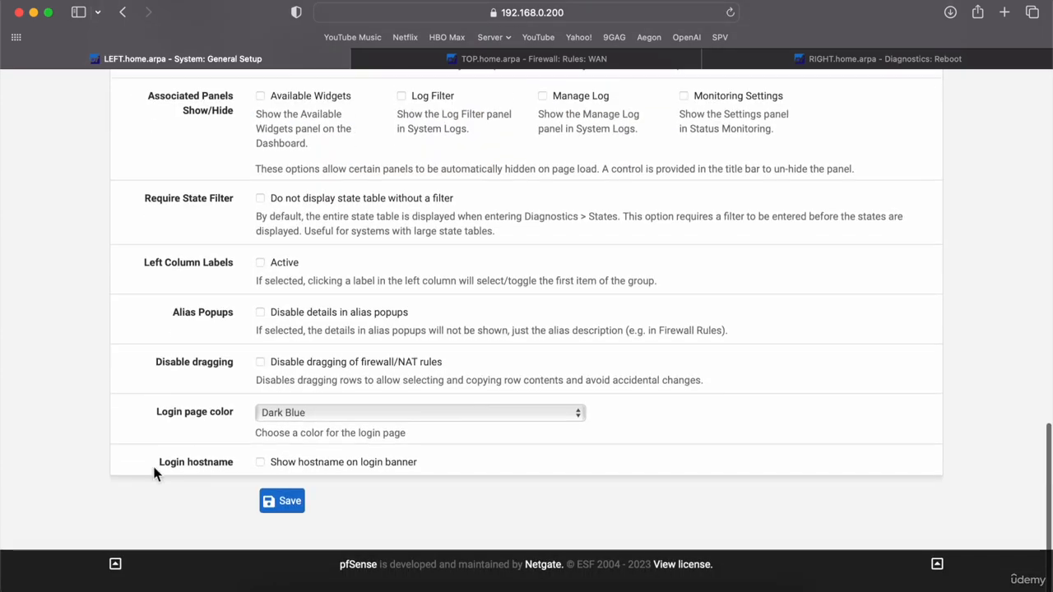
left_click(289, 527)
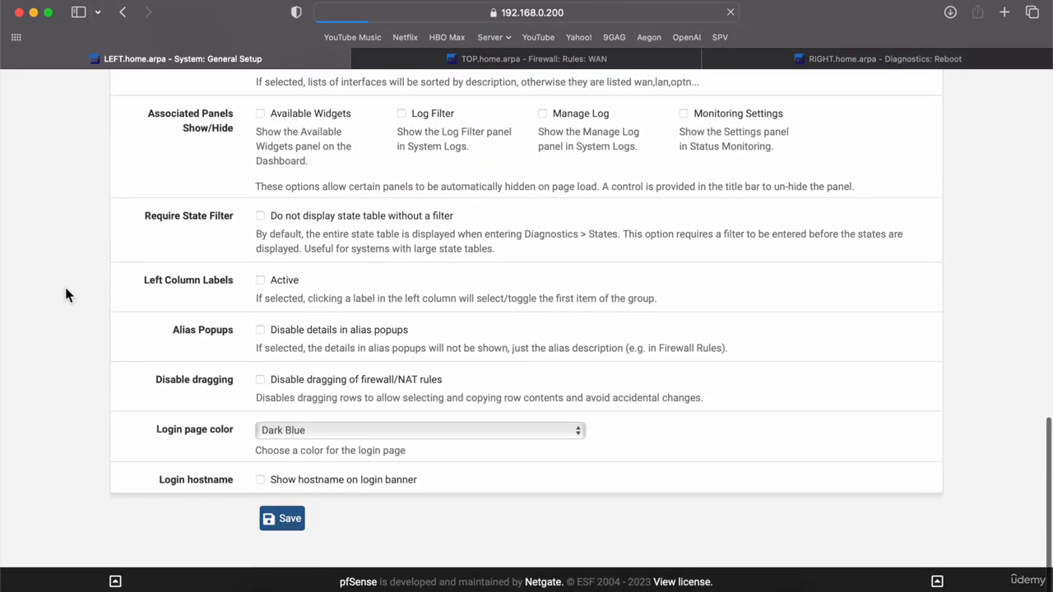
scroll(64, 284, "up", 15)
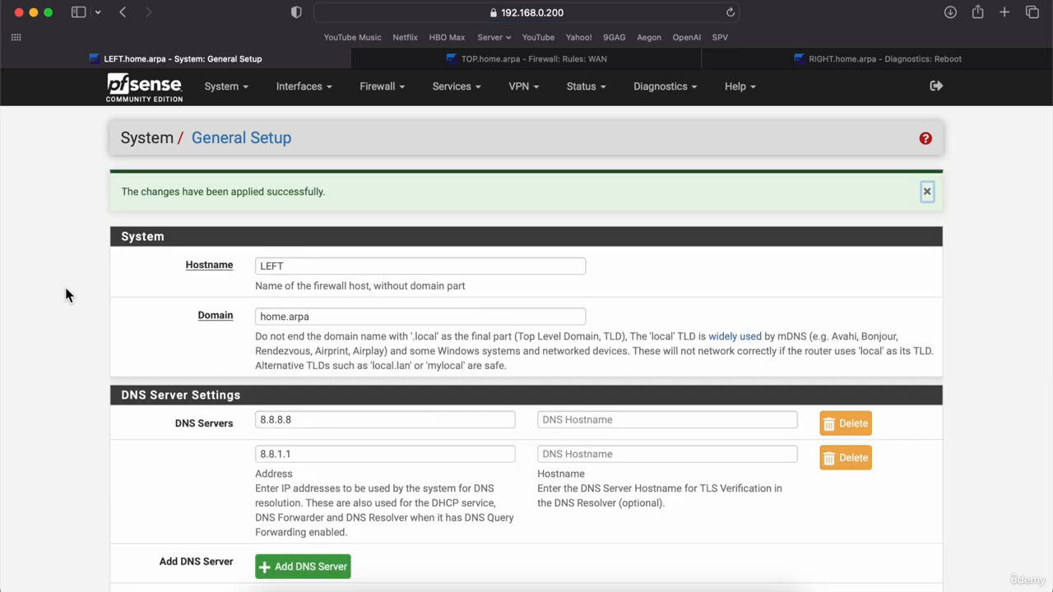
Return to LEFT's dashboard, then switch to TOP's WAN firewall rules tab.
left_click(160, 100)
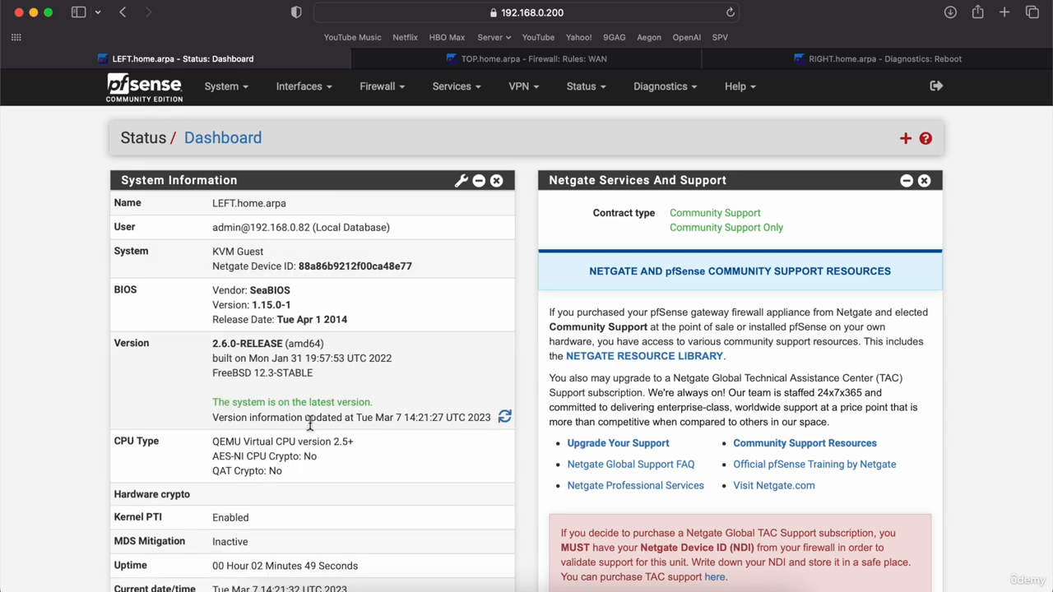
left_click_drag(498, 419, 203, 413)
left_click(45, 399)
left_click(513, 65)
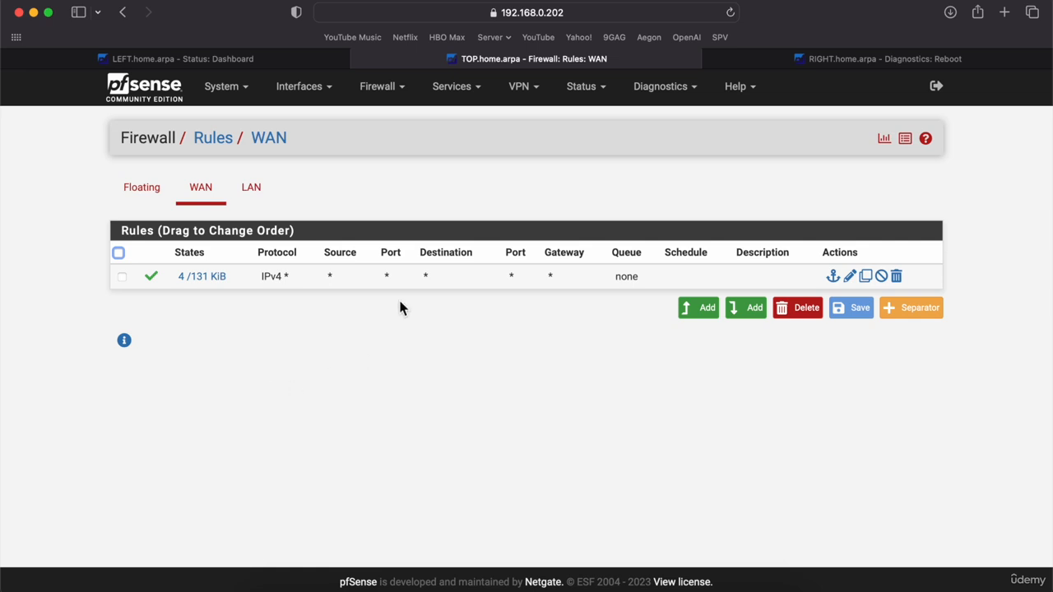
Minimize the pfSense web page and close the LEFT and RIGHT firewall consoles.
left_click(33, 12)
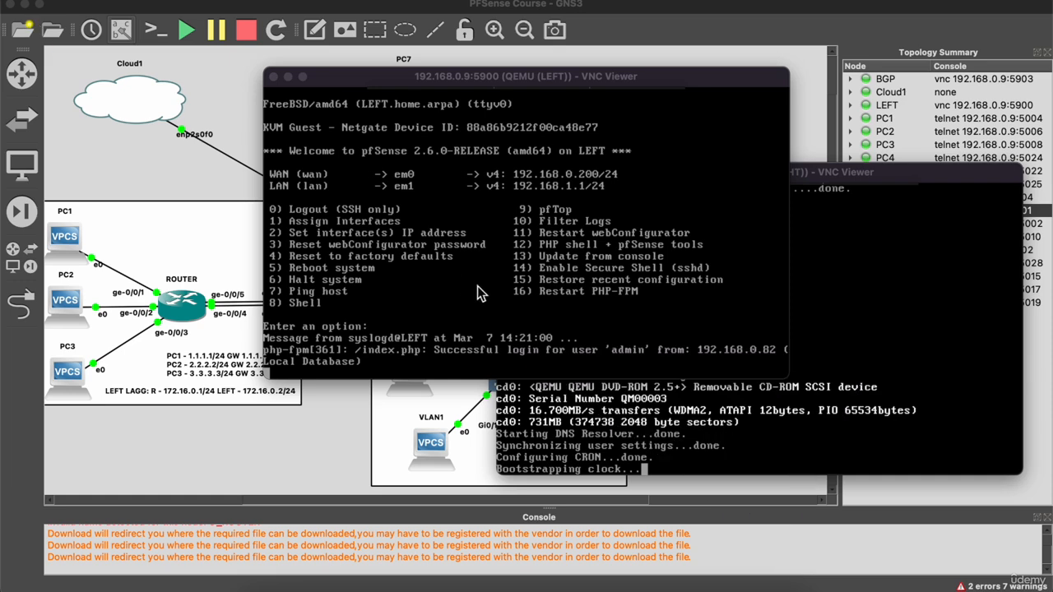
left_click(274, 75)
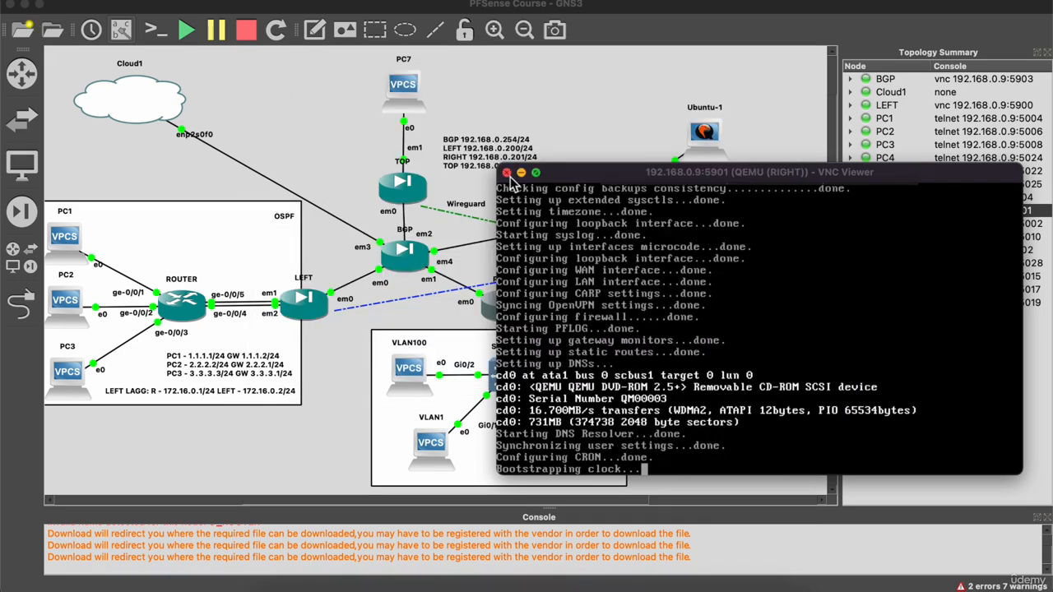
left_click(507, 173)
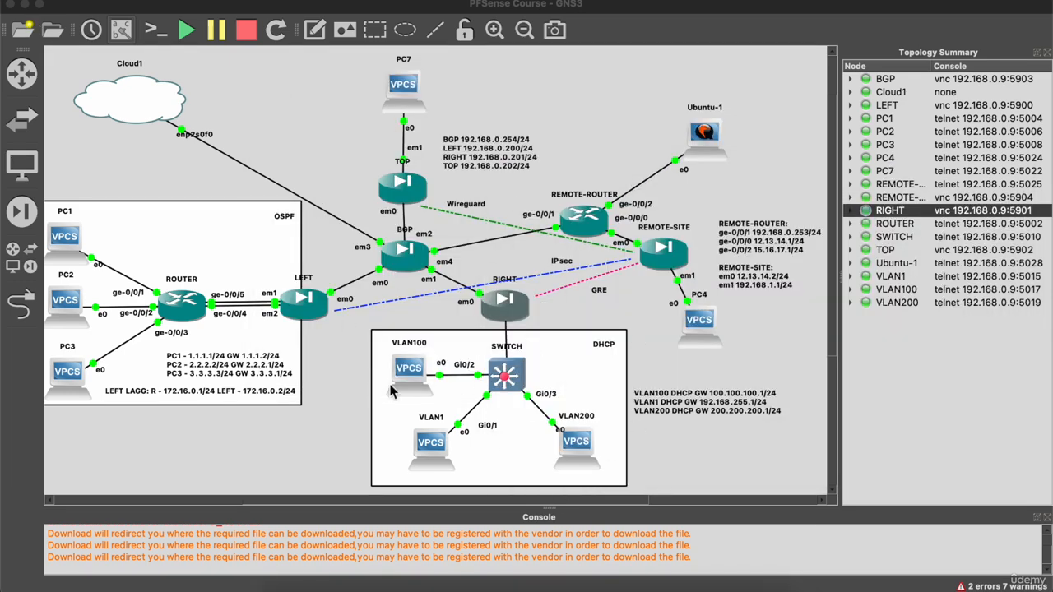